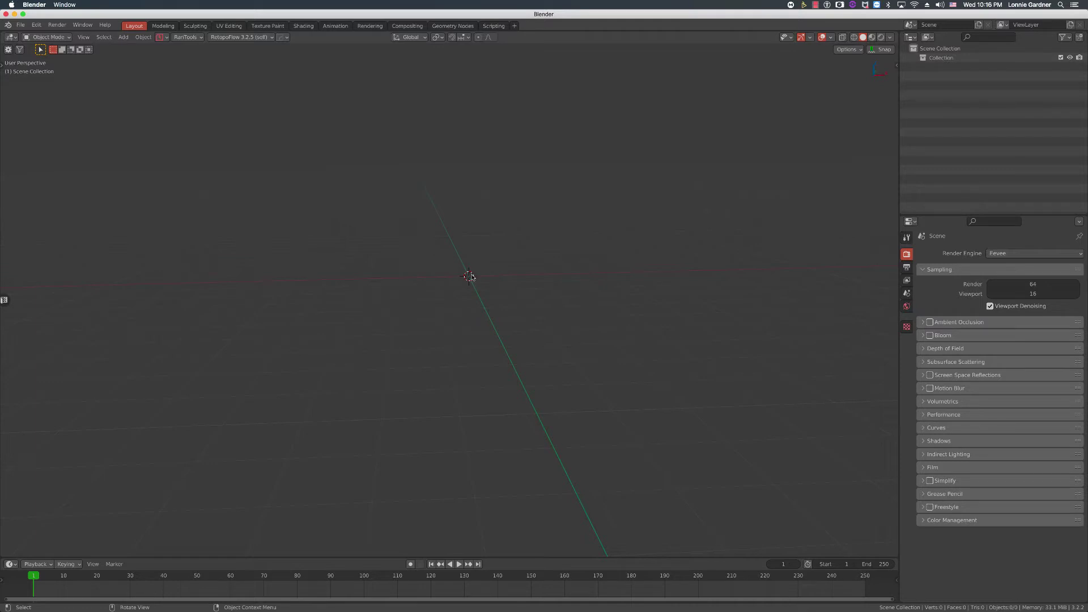
Step: Open the file rtx 3080.blend from the MISC model folder
key("super+o")
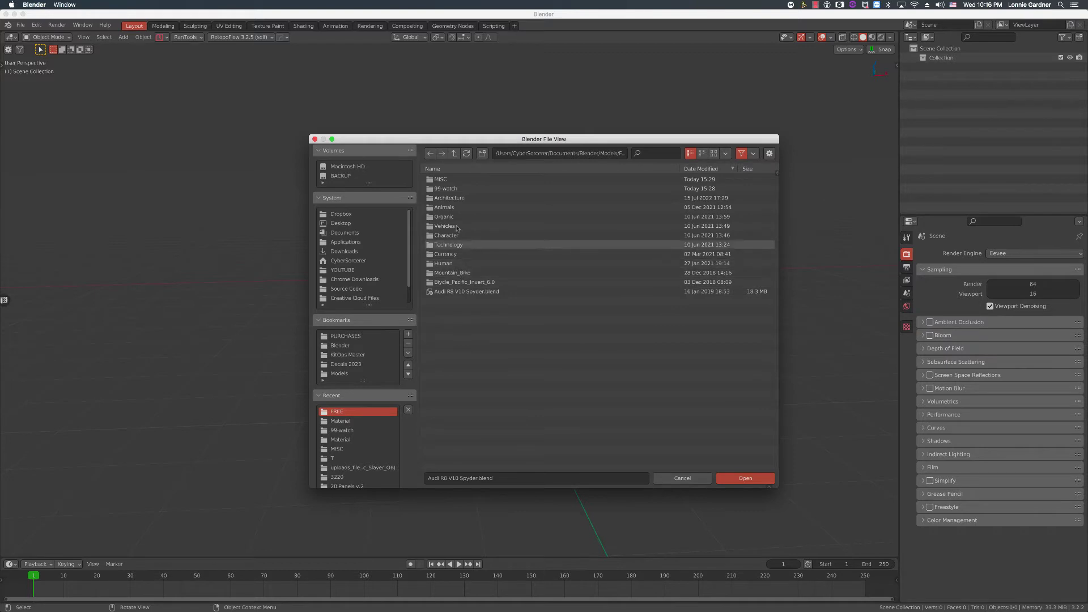
double_click(457, 180)
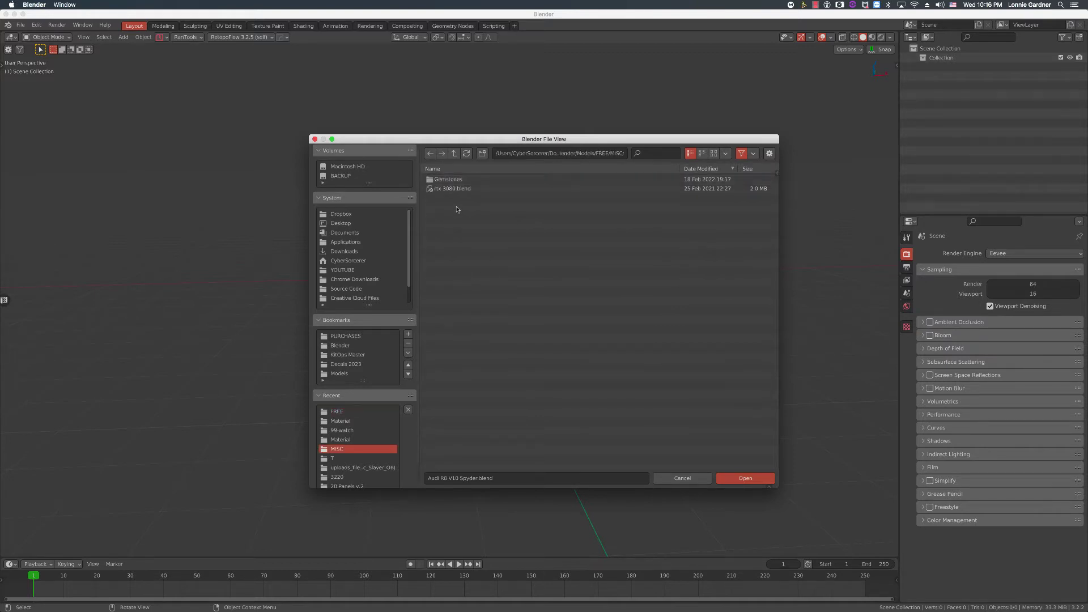
left_click(470, 189)
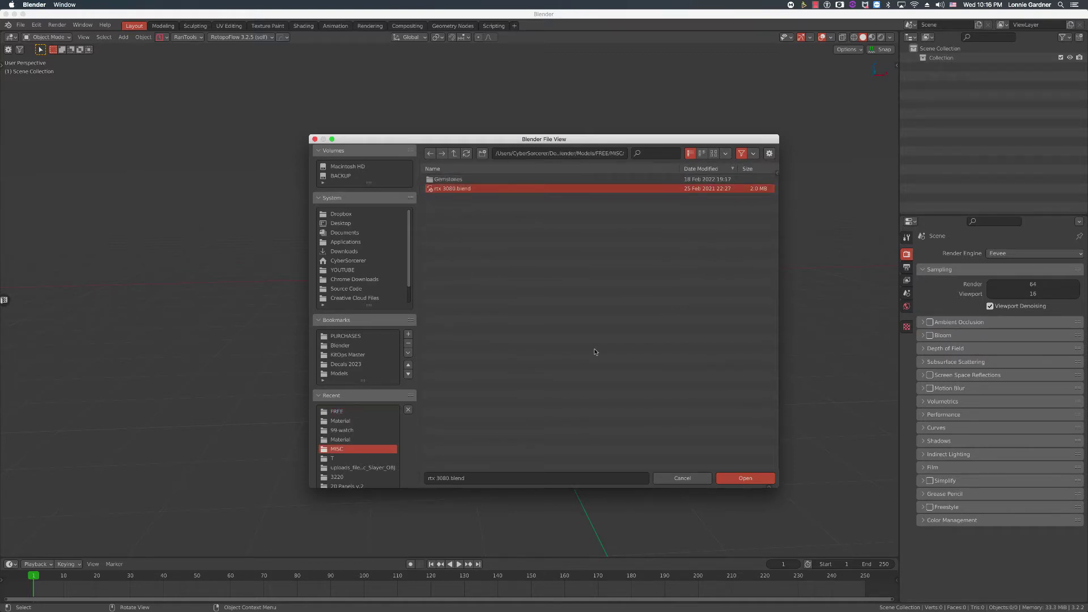
left_click(737, 478)
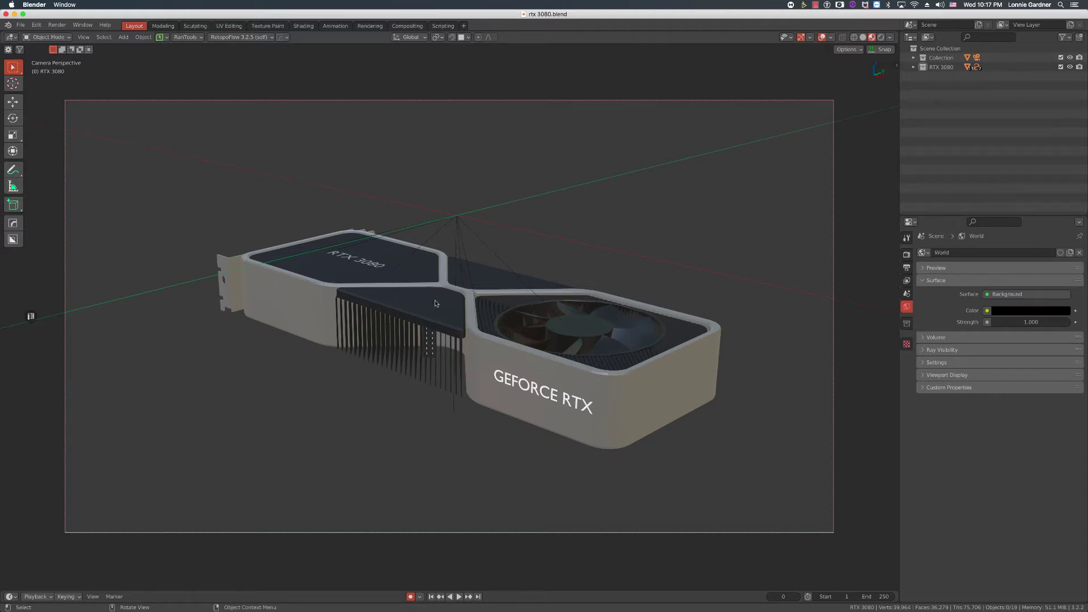
Step: Check the contents of the RTX 3080 collection and switch the viewport to rendered shading
left_click(913, 67)
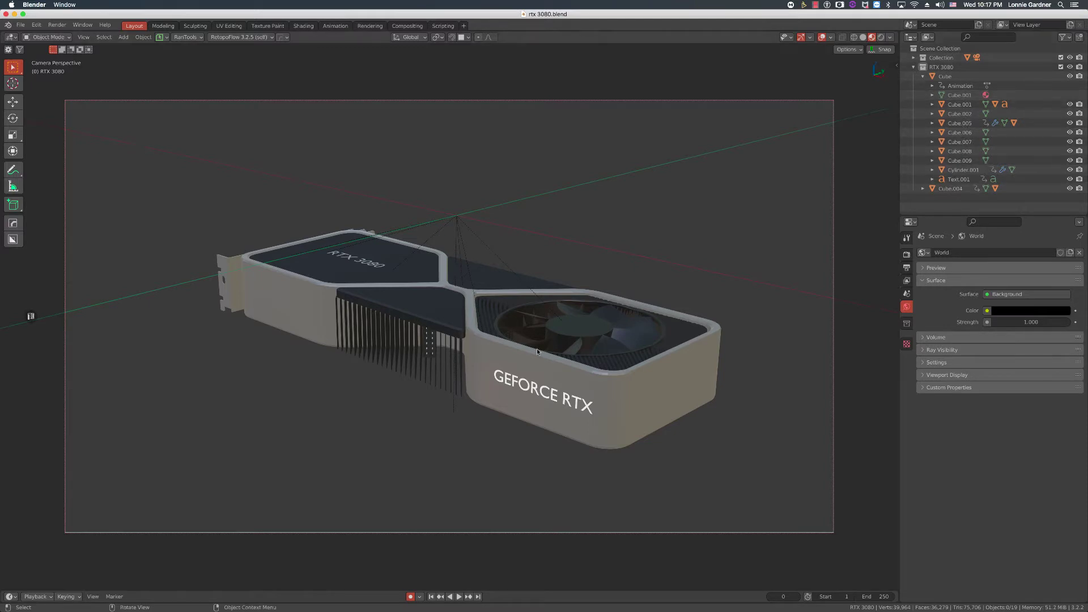
left_click(913, 67)
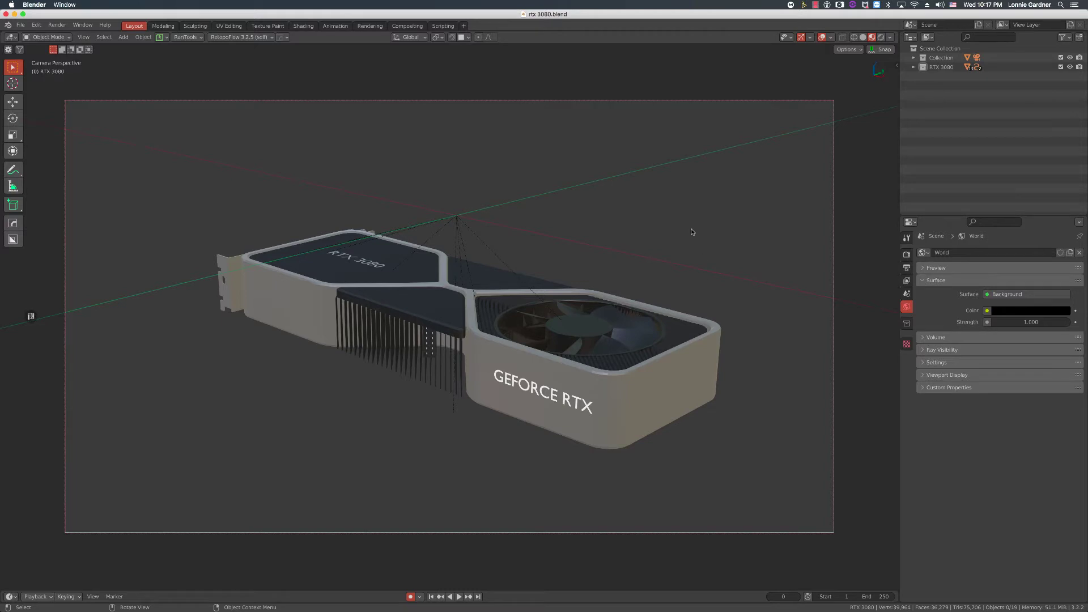
left_click(881, 38)
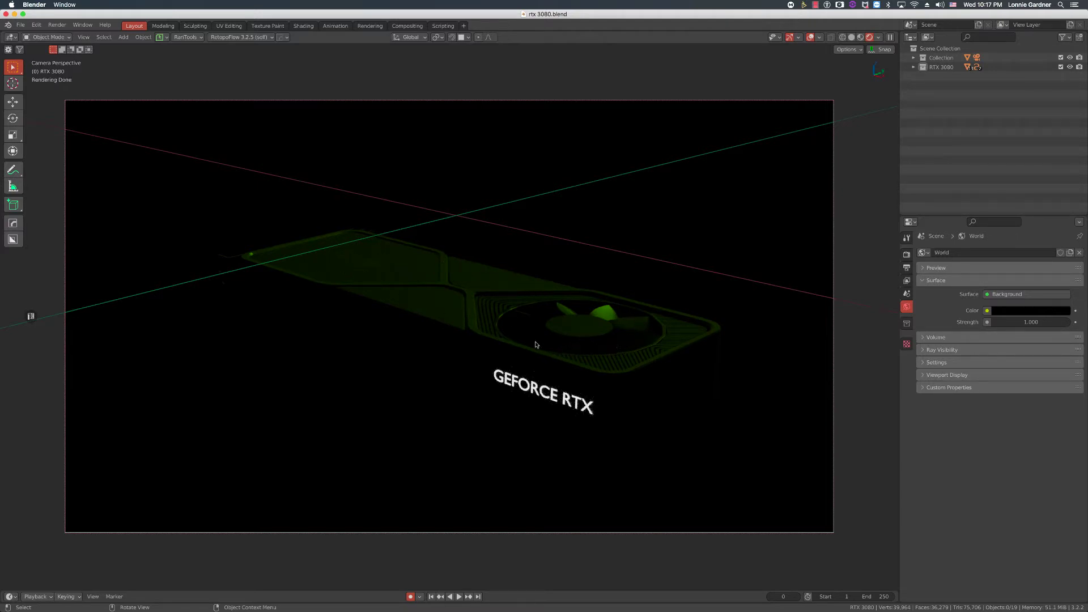
Step: Examine the object hierarchy of the RTX 3080 collection, including the children of Cube, Cube.004 and Cube.001
left_click(913, 67)
left_click(922, 76)
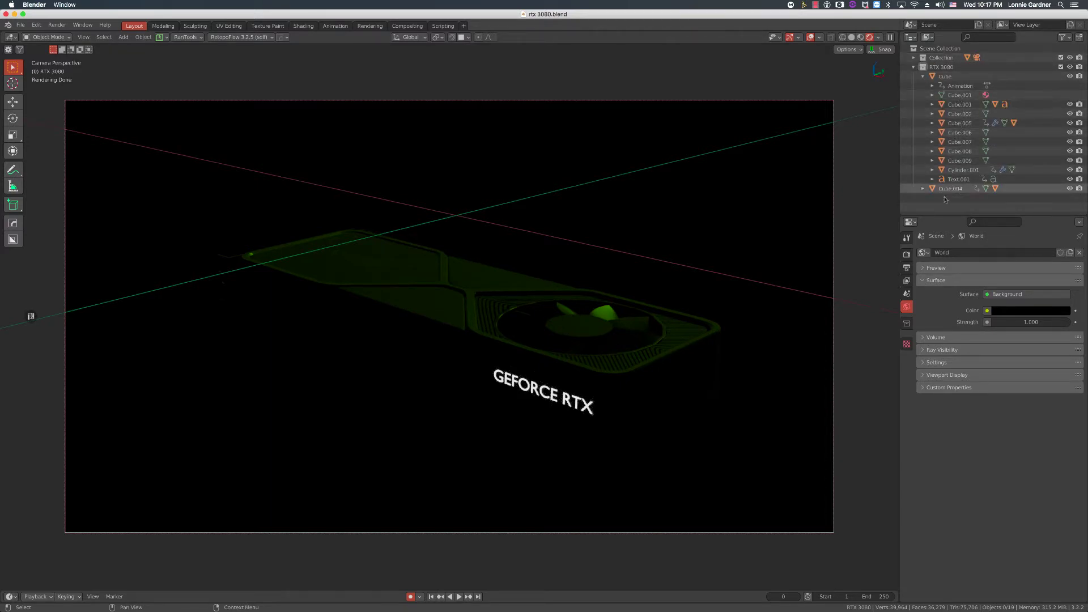
left_click(923, 76)
left_click(922, 86)
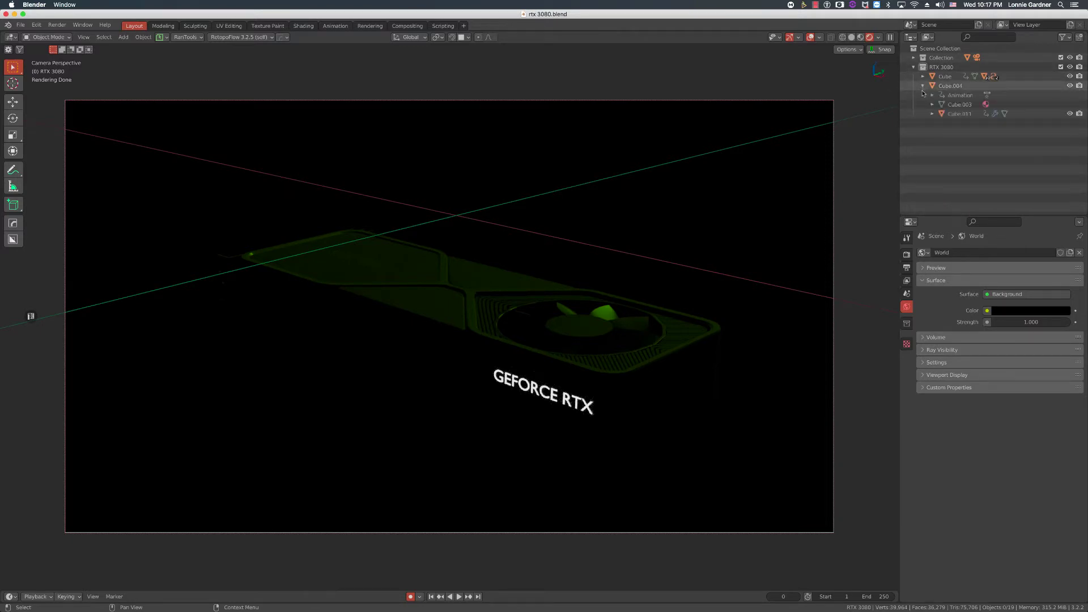
left_click(922, 86)
left_click(923, 76)
left_click(932, 105)
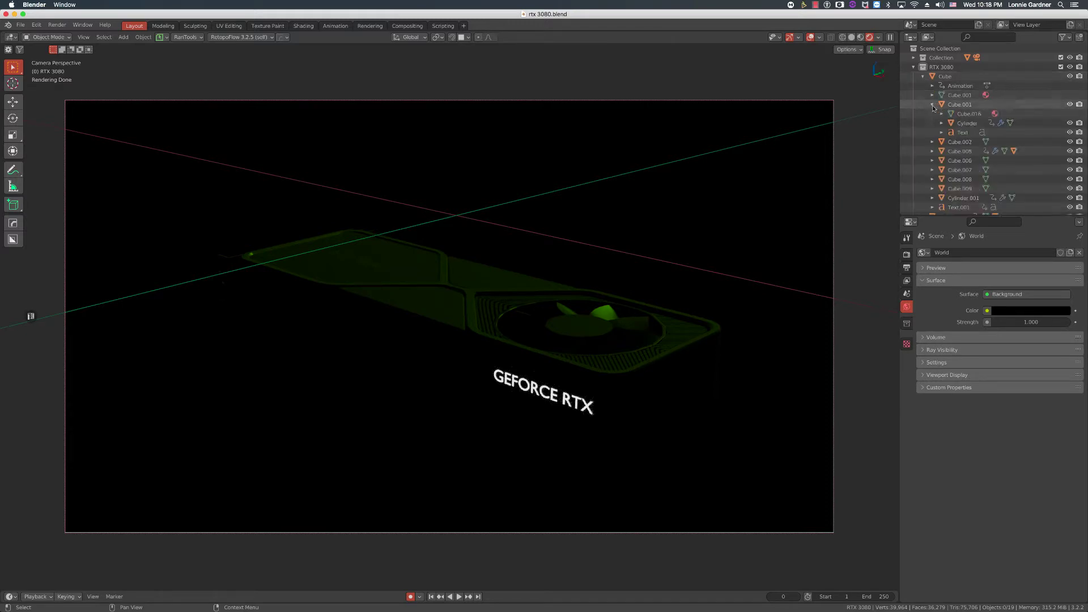
left_click(922, 76)
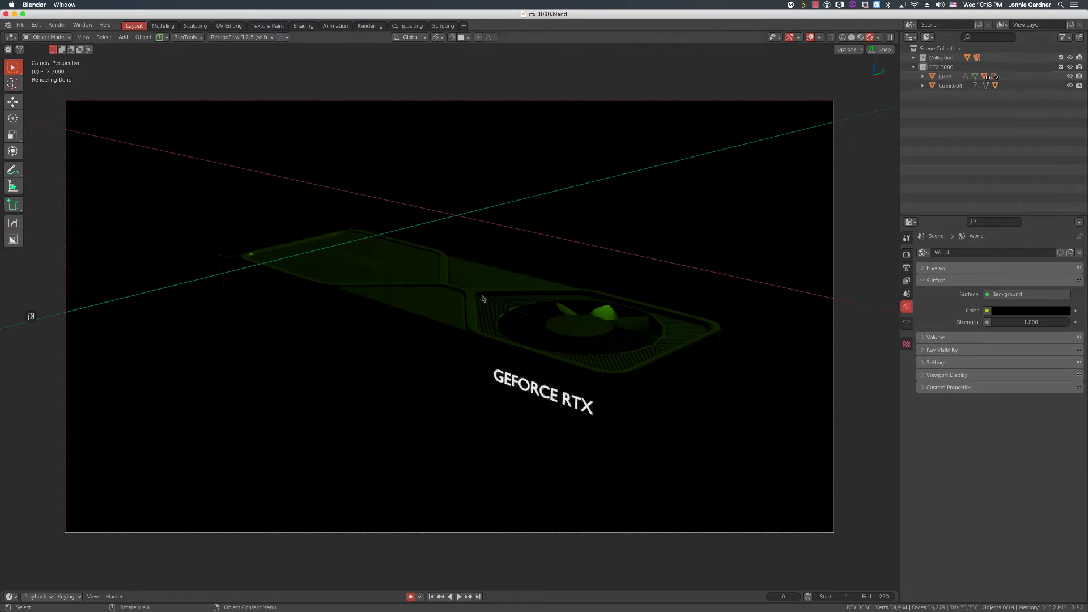
Step: Inspect the existing lights around the model from outside the camera, and return to the camera view
key("KP_0")
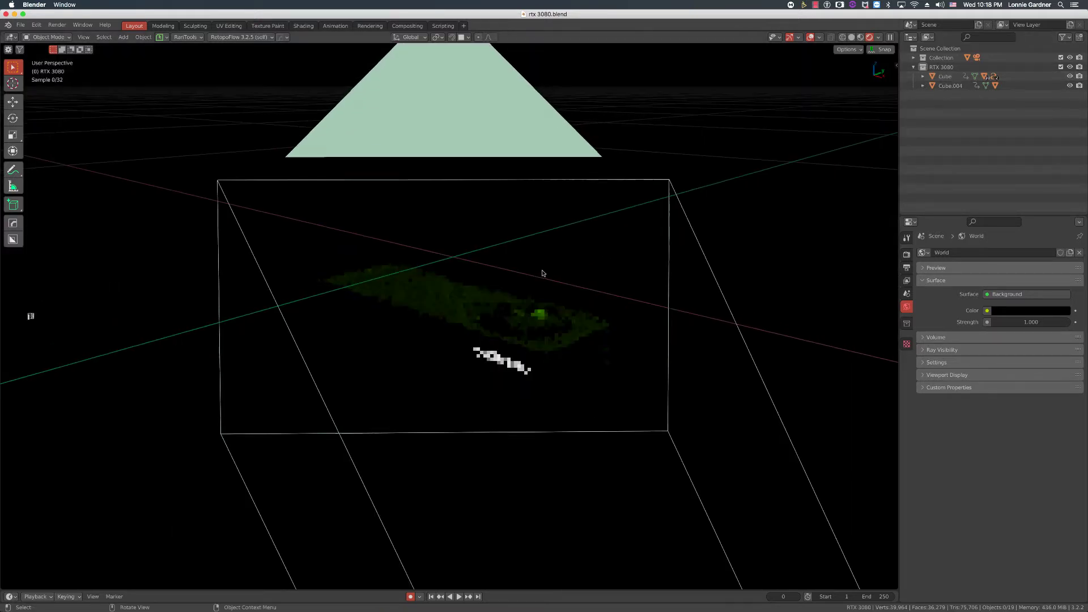
scroll(542, 272, "down", 8)
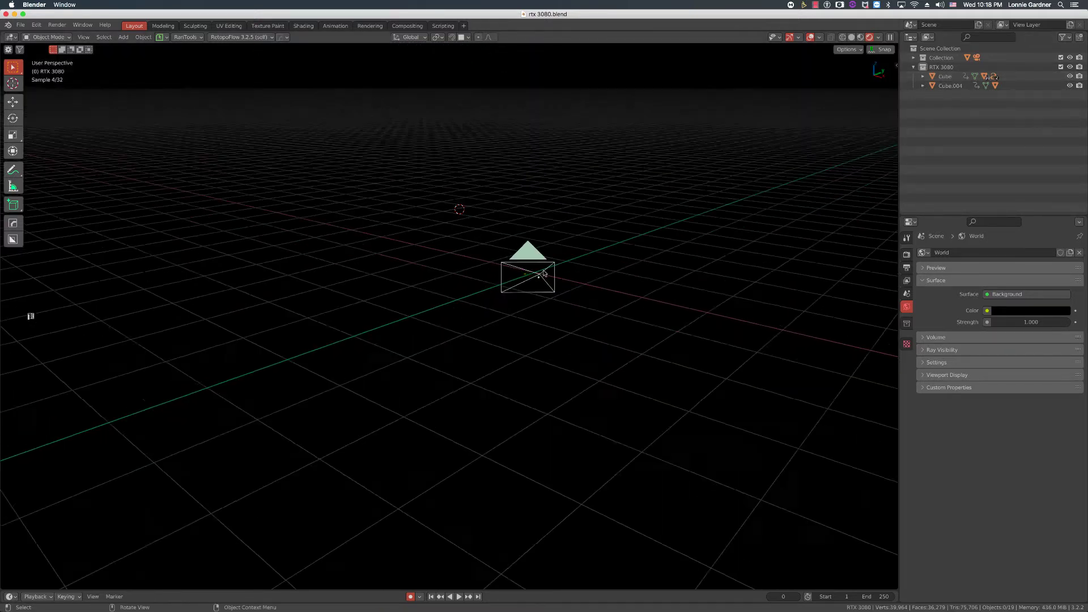
scroll(544, 274, "up", 2)
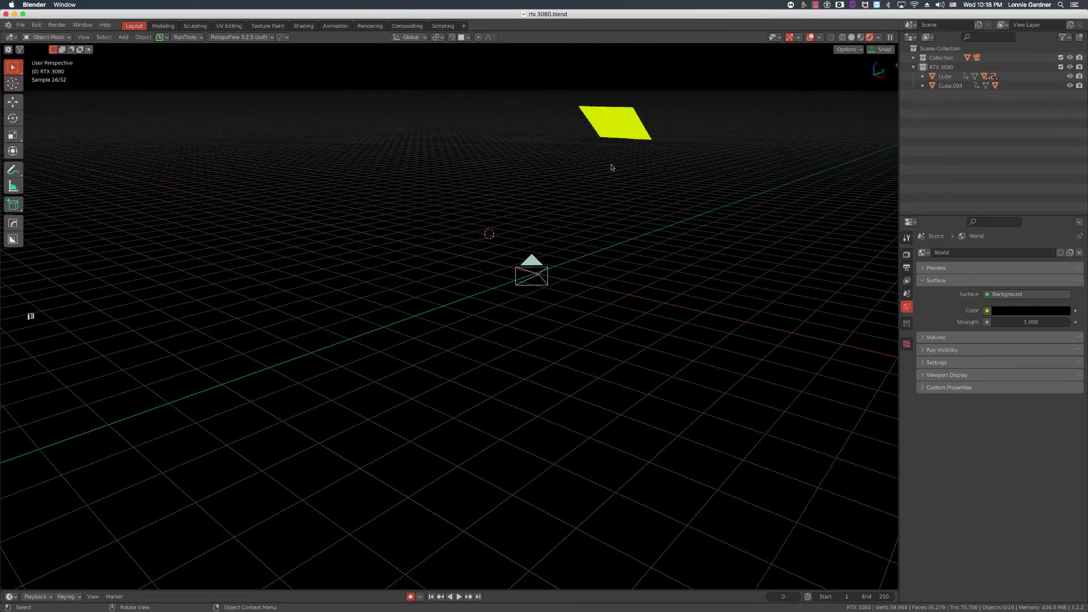
scroll(513, 294, "up", 2)
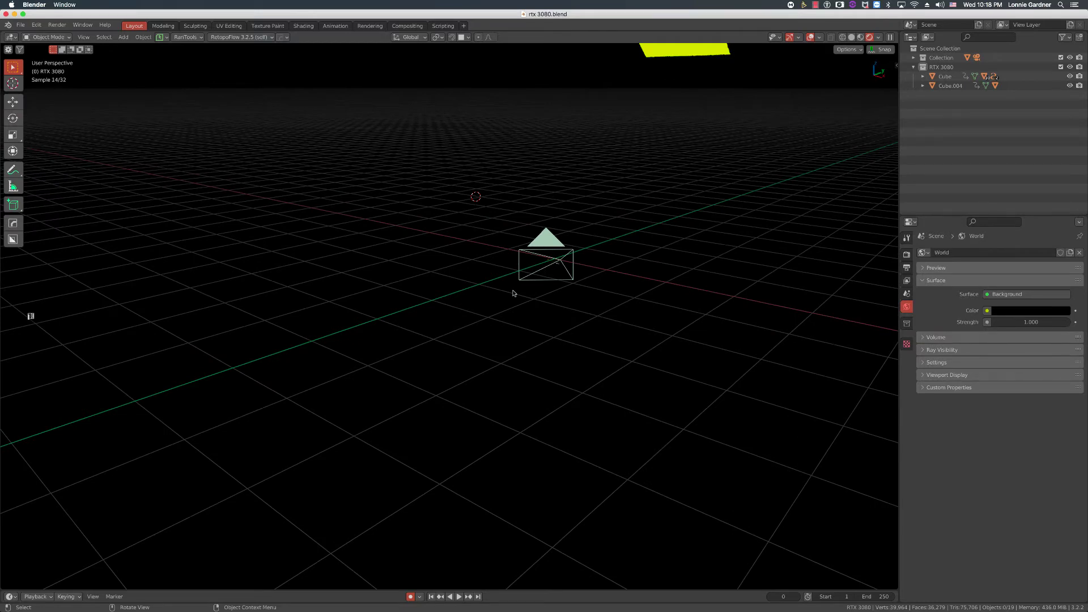
key("KP_0")
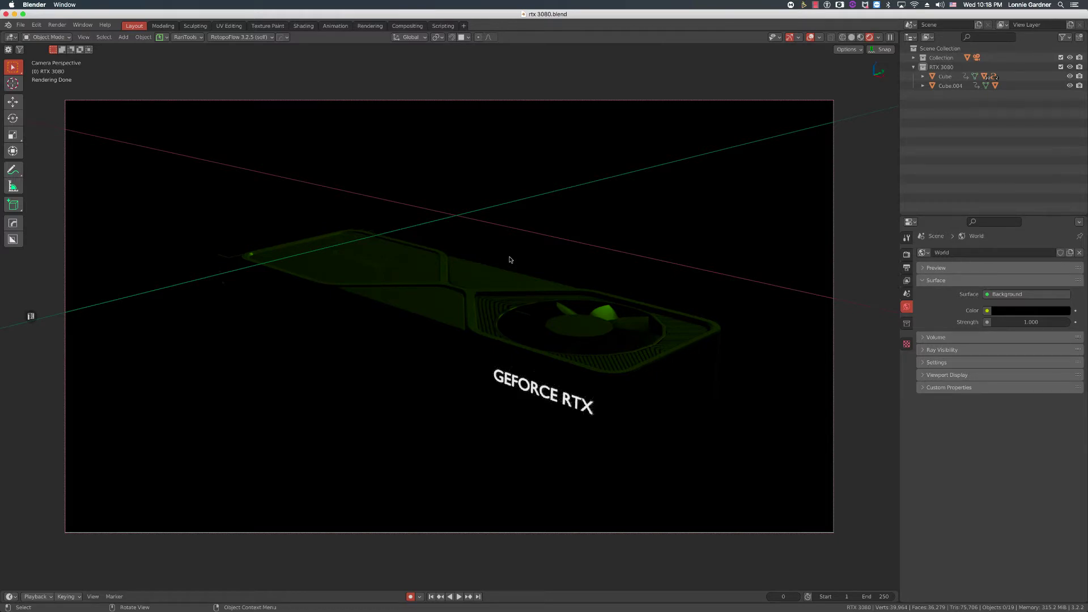
Step: Select the graphics card's X-shaped middle panel and add a three-light setup aligned to the object
left_click(455, 310)
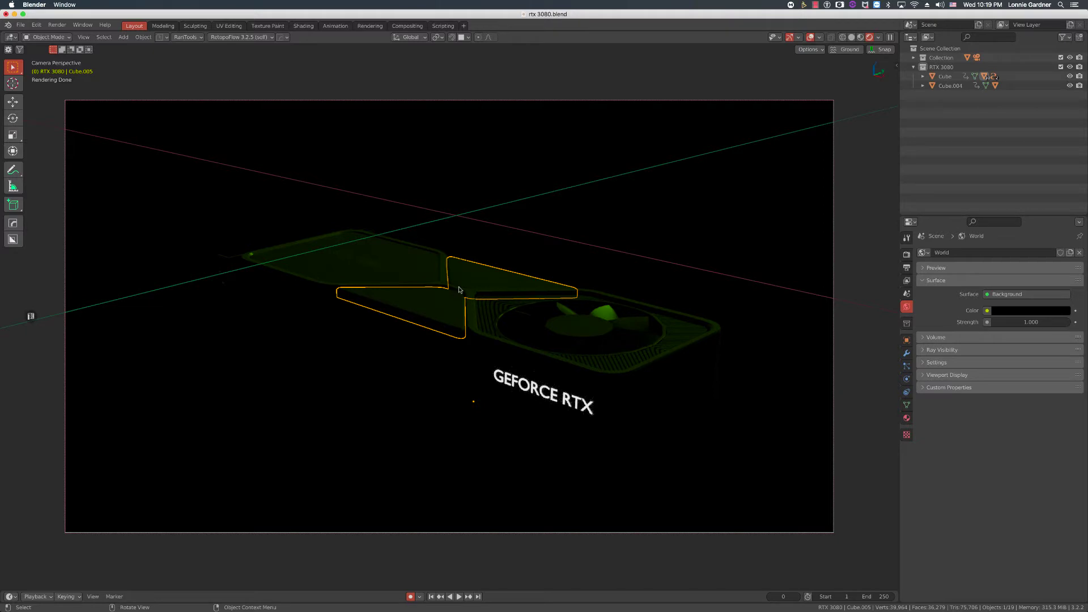
left_click(493, 274)
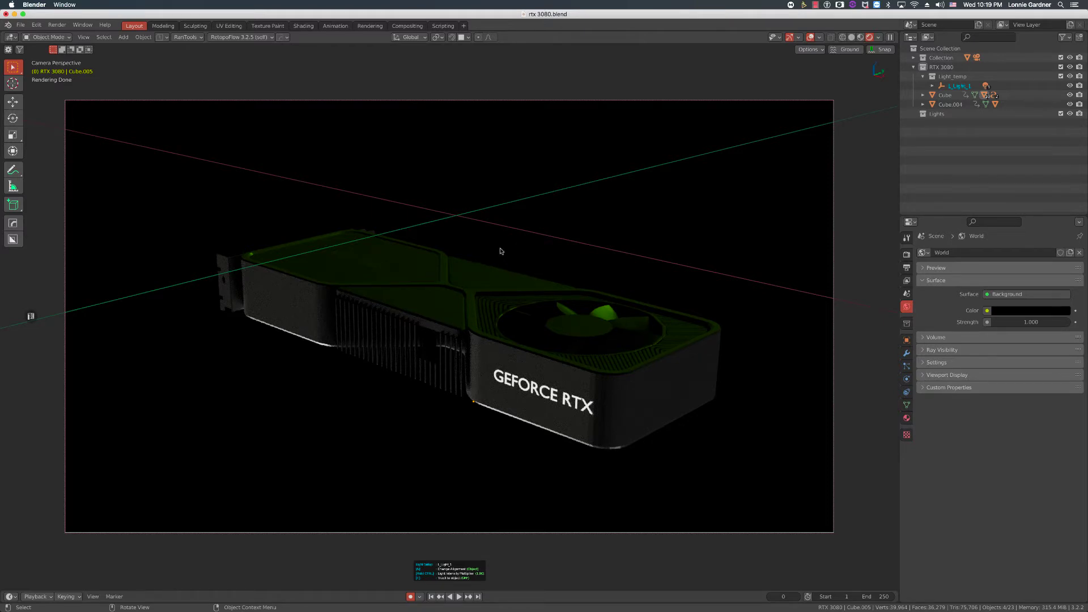
key("Return")
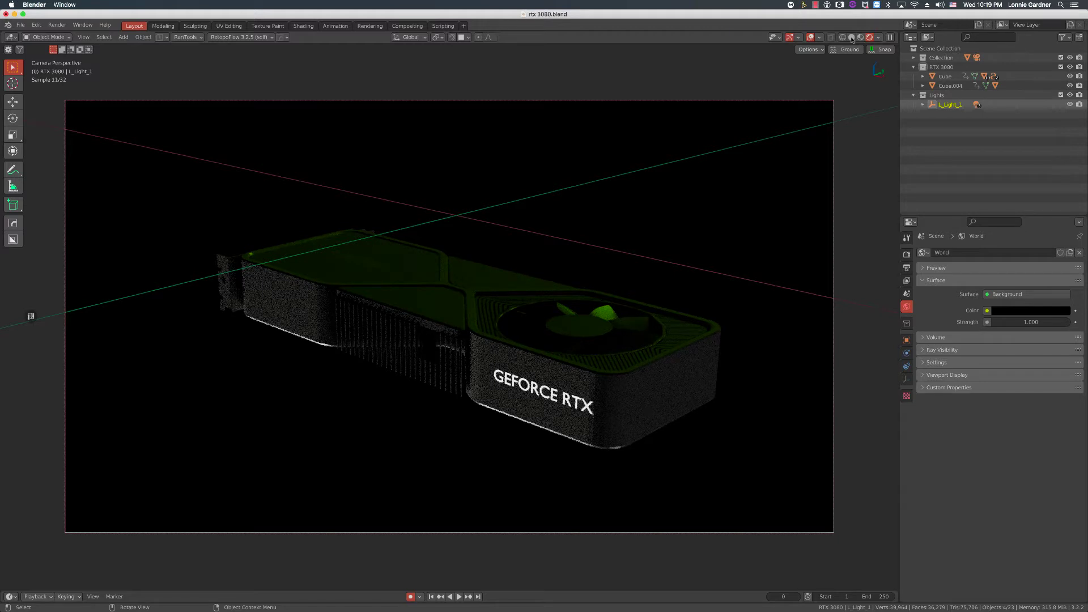
Step: Switch to solid shading, raise the whole three-light rig about 3.77 m along the global Z axis, and clear the selection
left_click(852, 37)
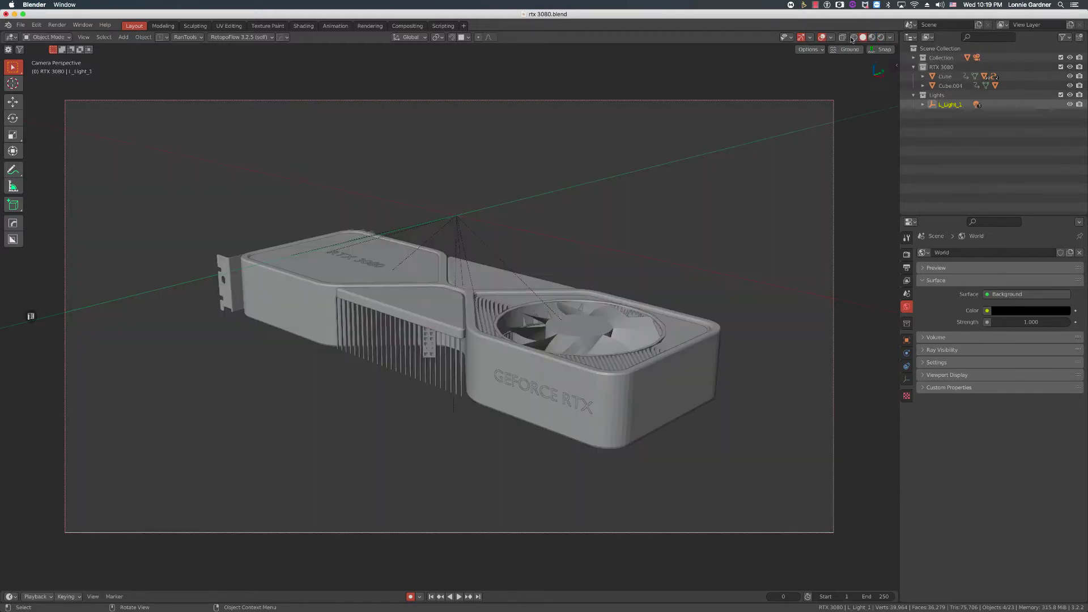
middle_click_drag(502, 279, 507, 288)
scroll(499, 291, "down", 5)
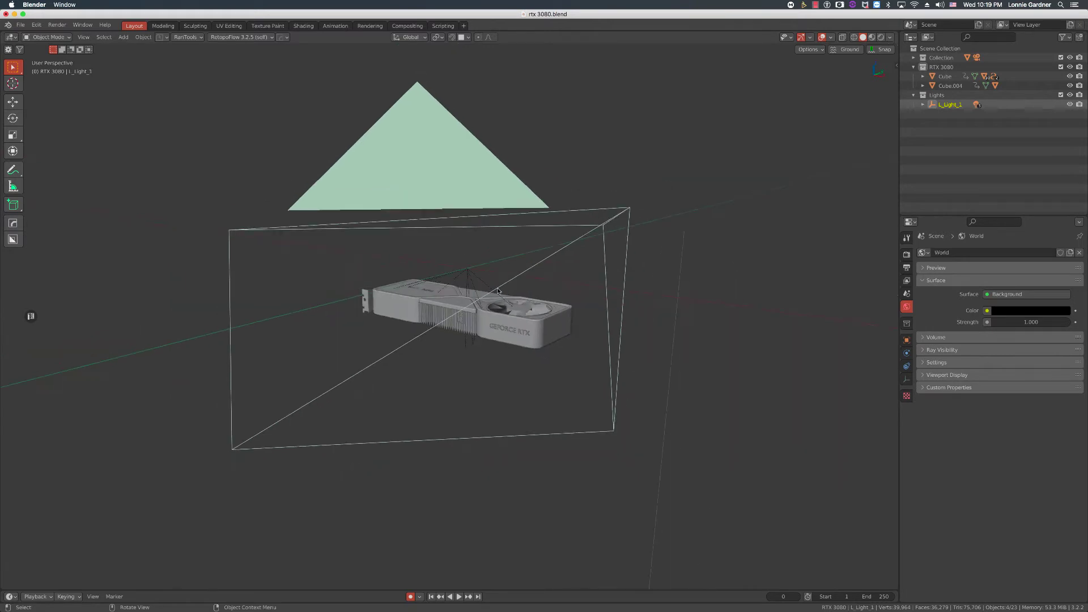
scroll(498, 291, "down", 7)
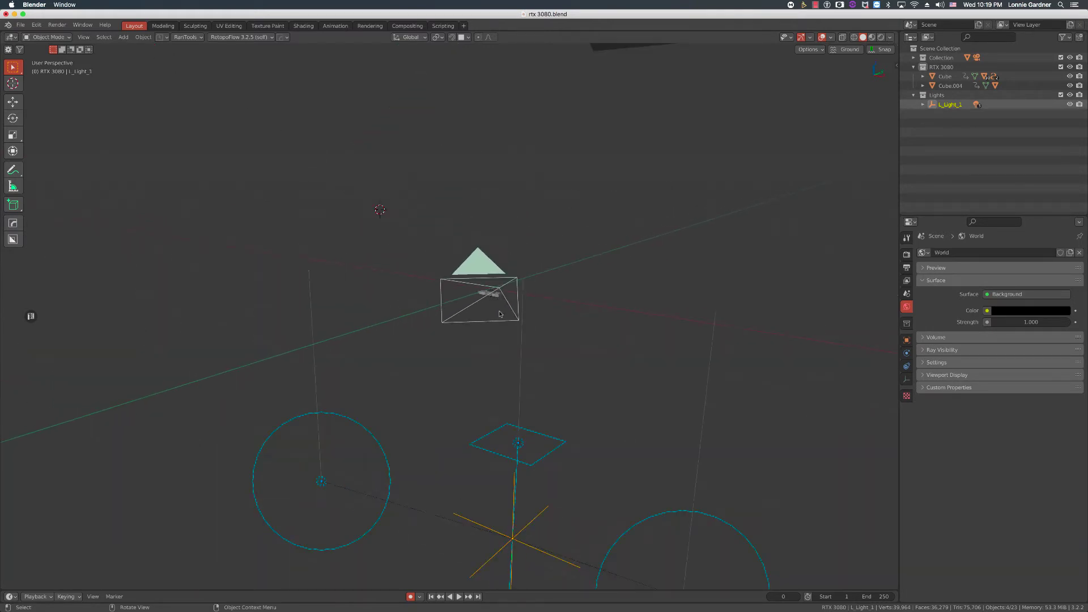
middle_click_drag(515, 476, 517, 461)
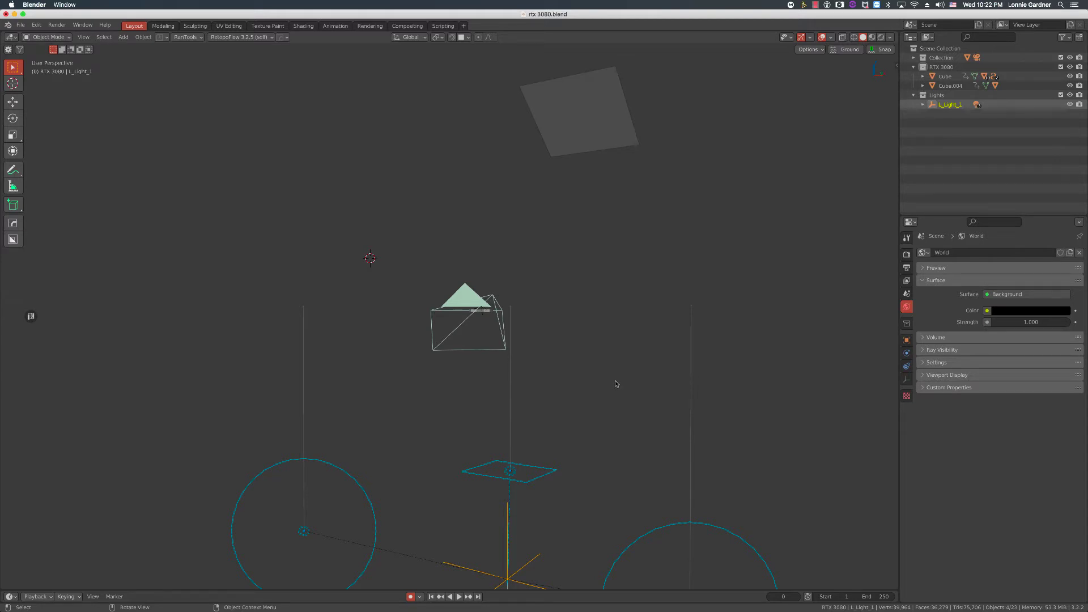
middle_click_drag(615, 381, 597, 364)
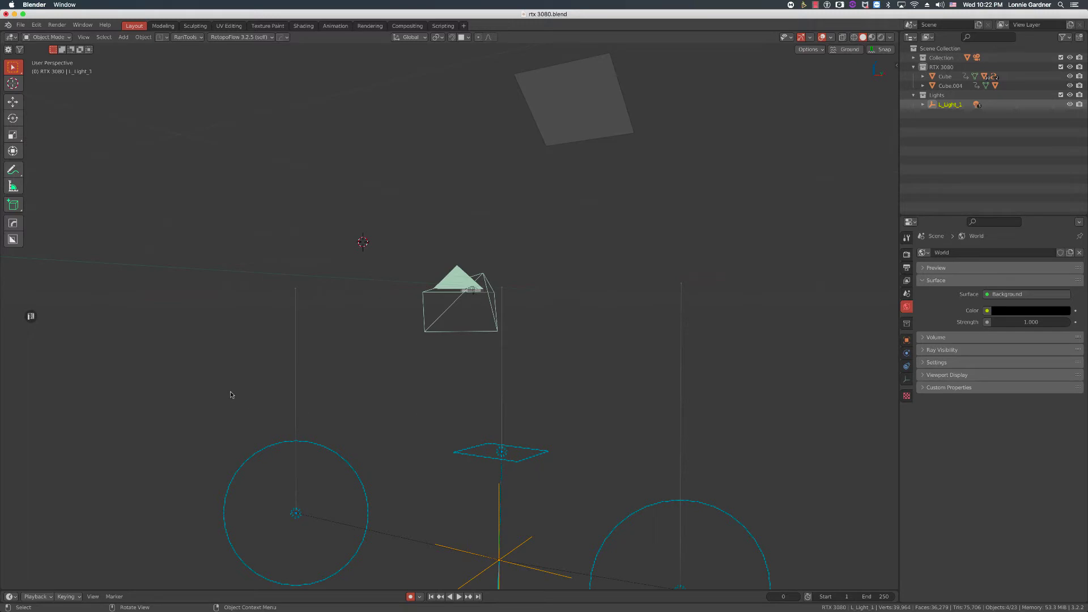
left_click_drag(213, 380, 819, 581)
key("g")
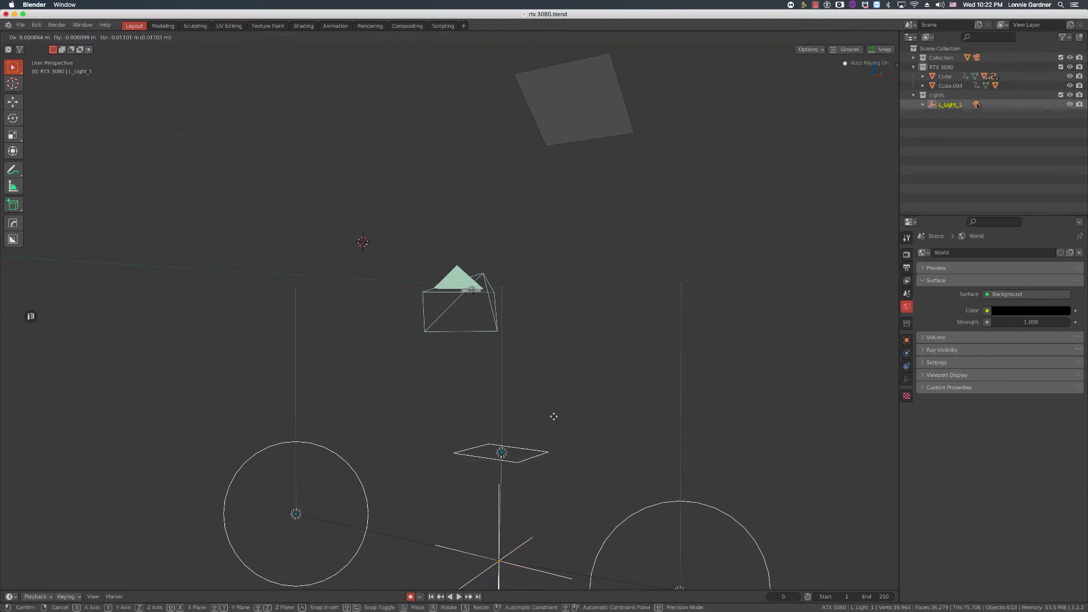
key("z")
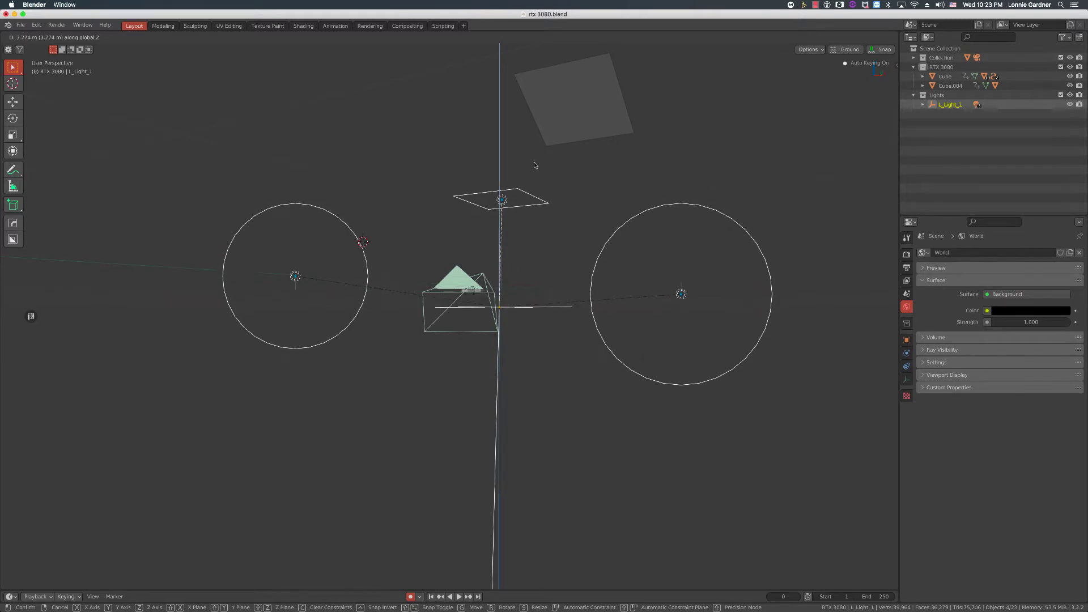
left_click(534, 164)
key("alt+a")
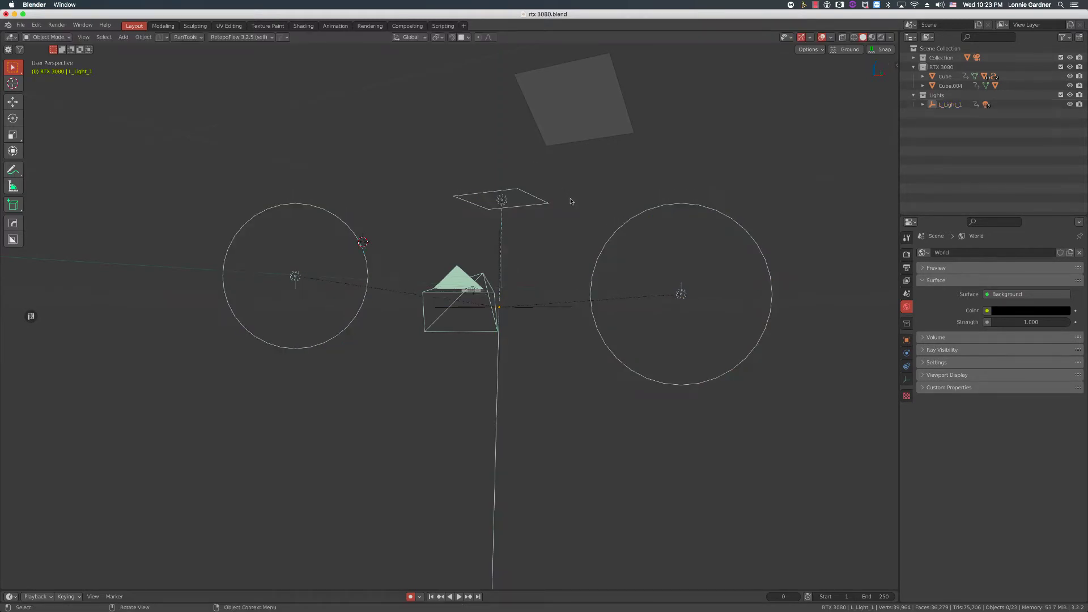
Step: Return to the camera view and show the graphics card in rendered shading with nothing selected
key("KP_0")
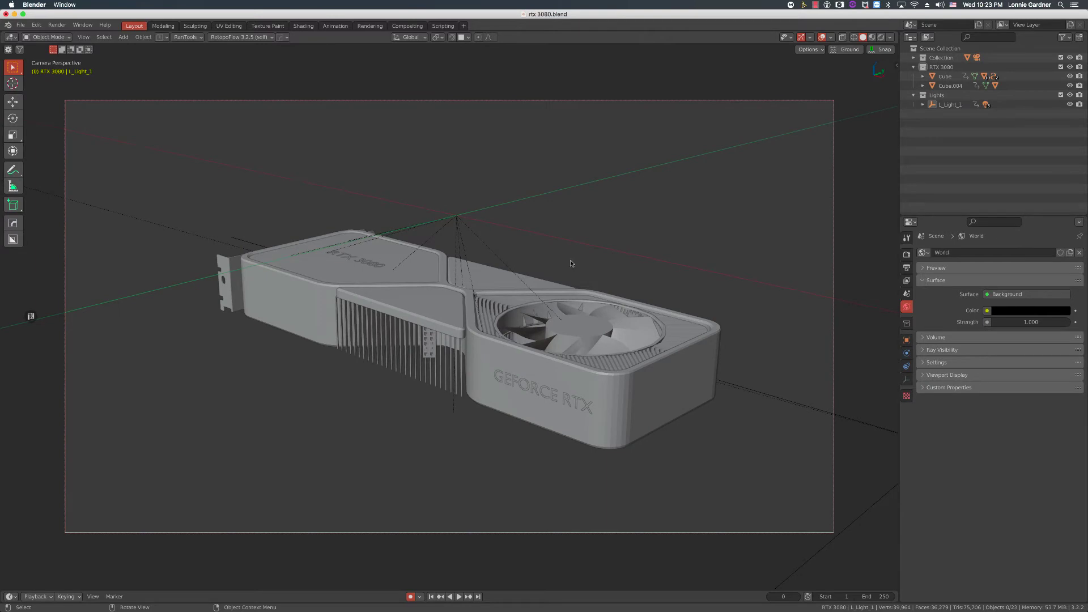
left_click(881, 37)
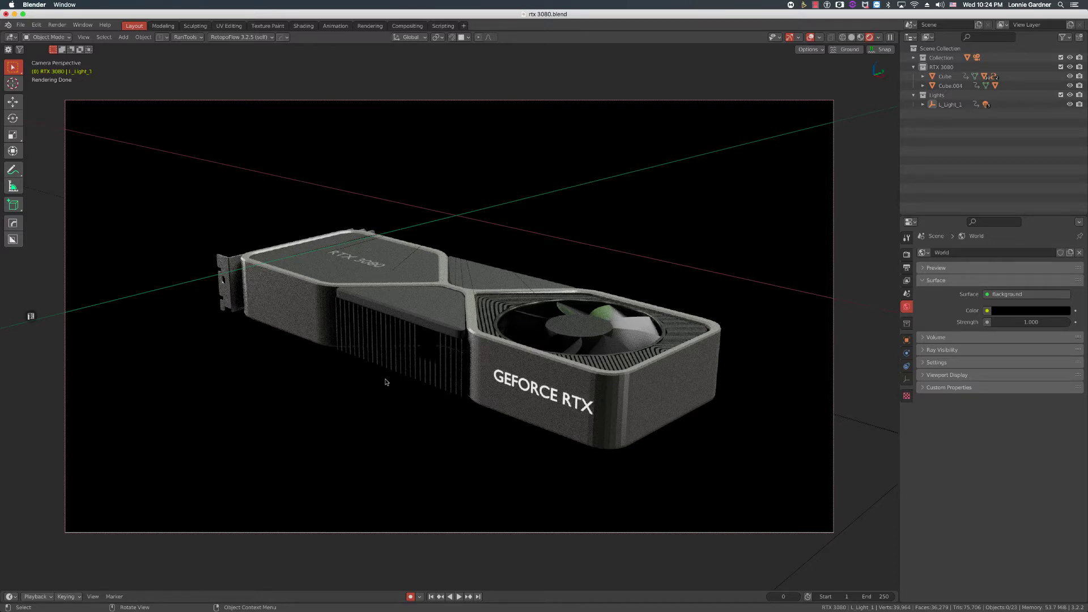
left_click(439, 306)
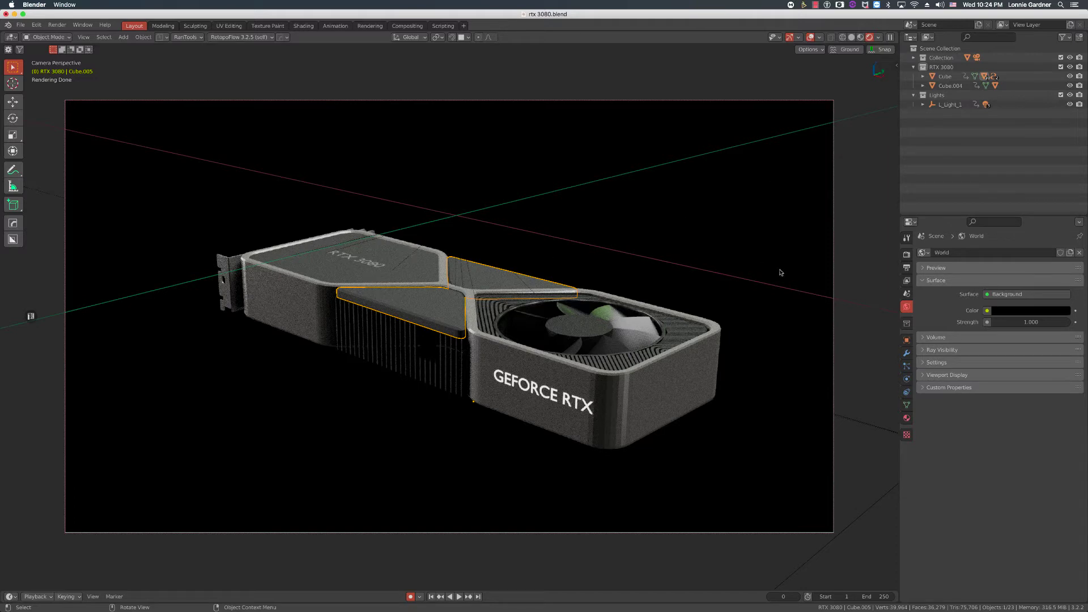
left_click(527, 196)
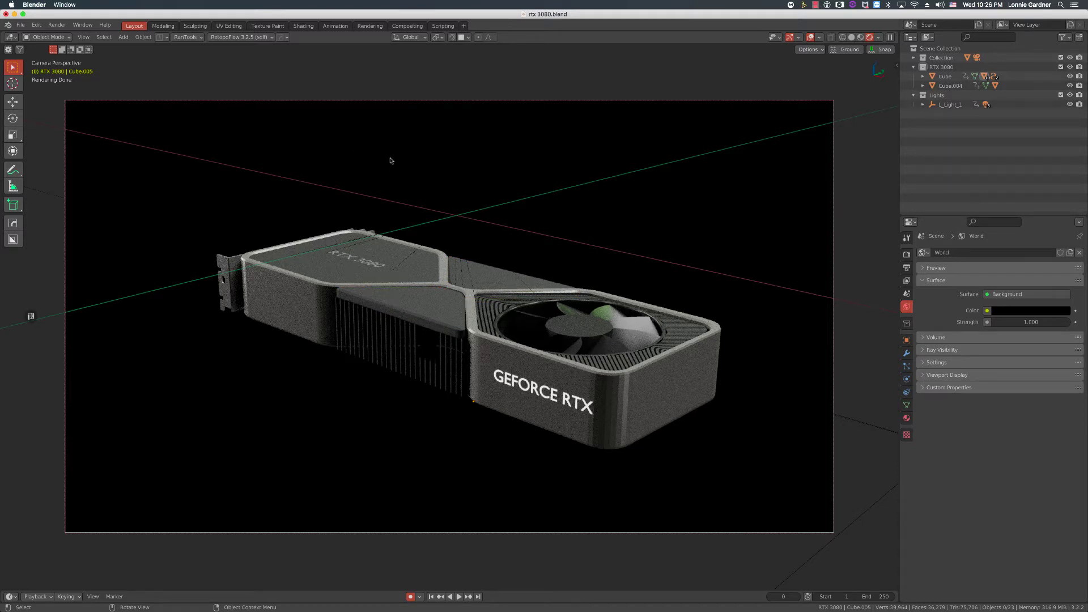
Step: Render a still image of the lit graphics card and close the render window
left_click(36, 25)
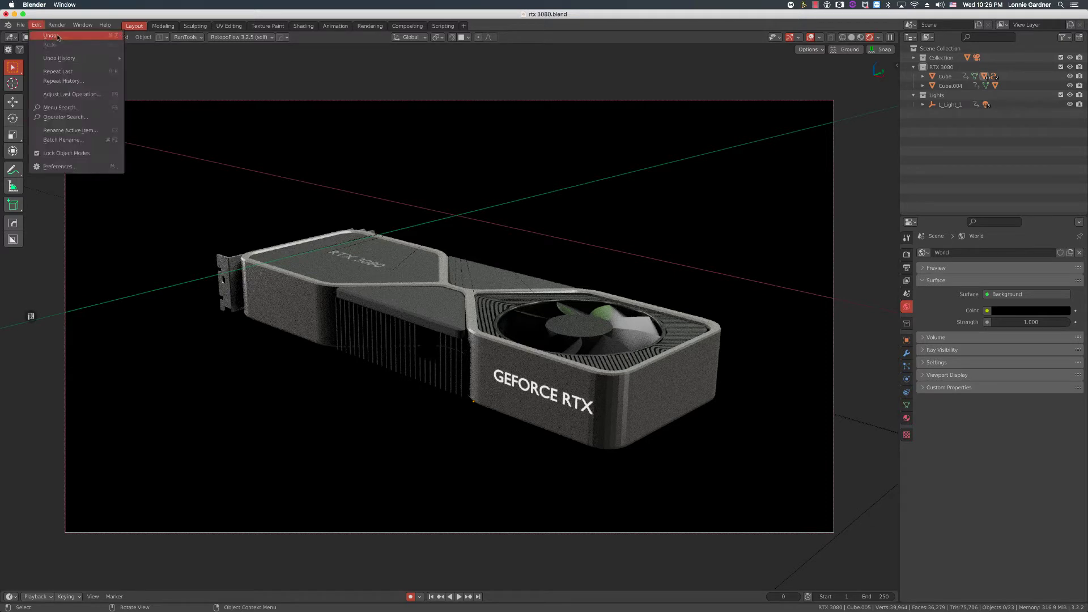
left_click(63, 27)
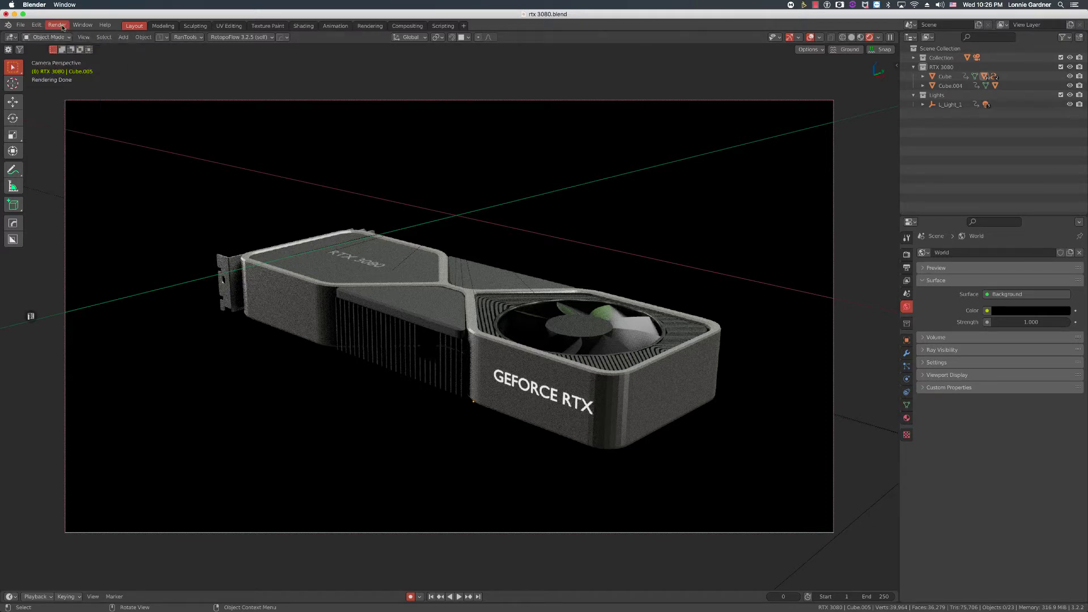
left_click(62, 27)
left_click(77, 35)
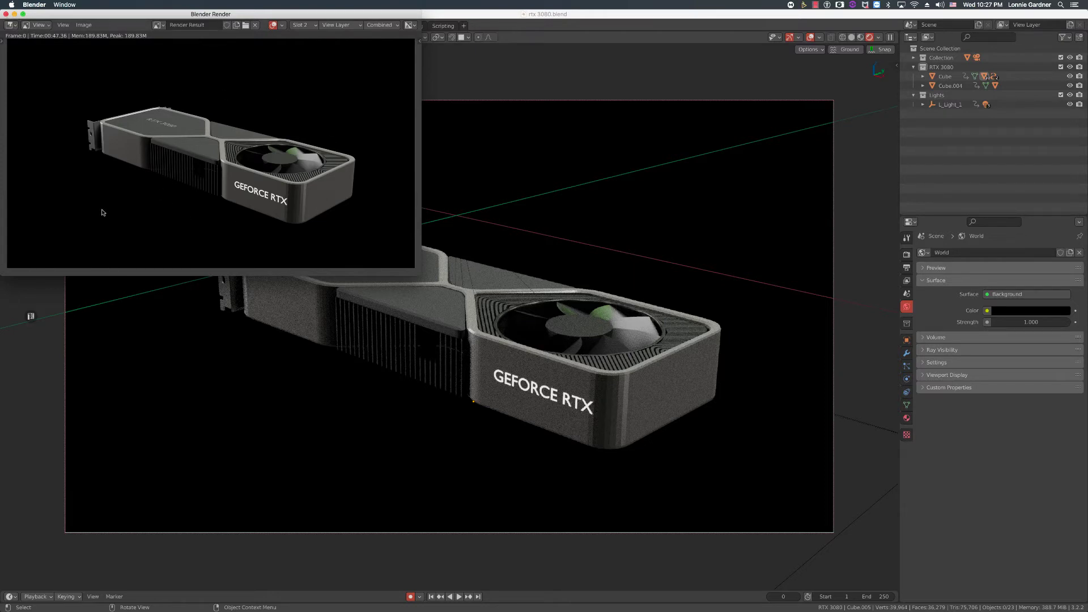
left_click(6, 13)
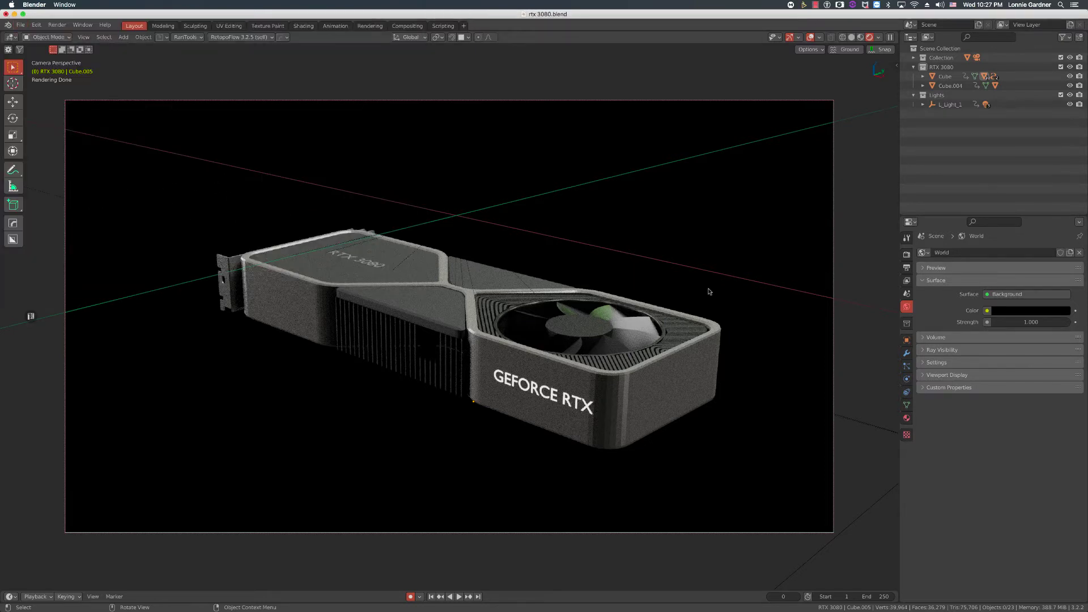
Step: Open Mountain_Bike.blend from the Material folder inside Mountain_Bike, discarding the unsaved changes to the current file
left_click(21, 25)
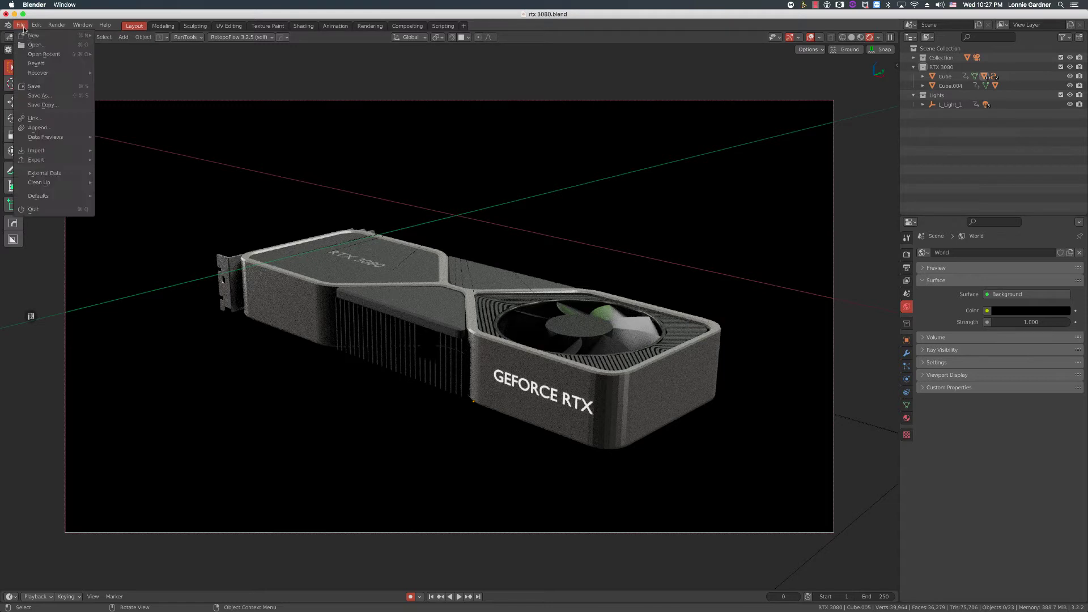
left_click(34, 44)
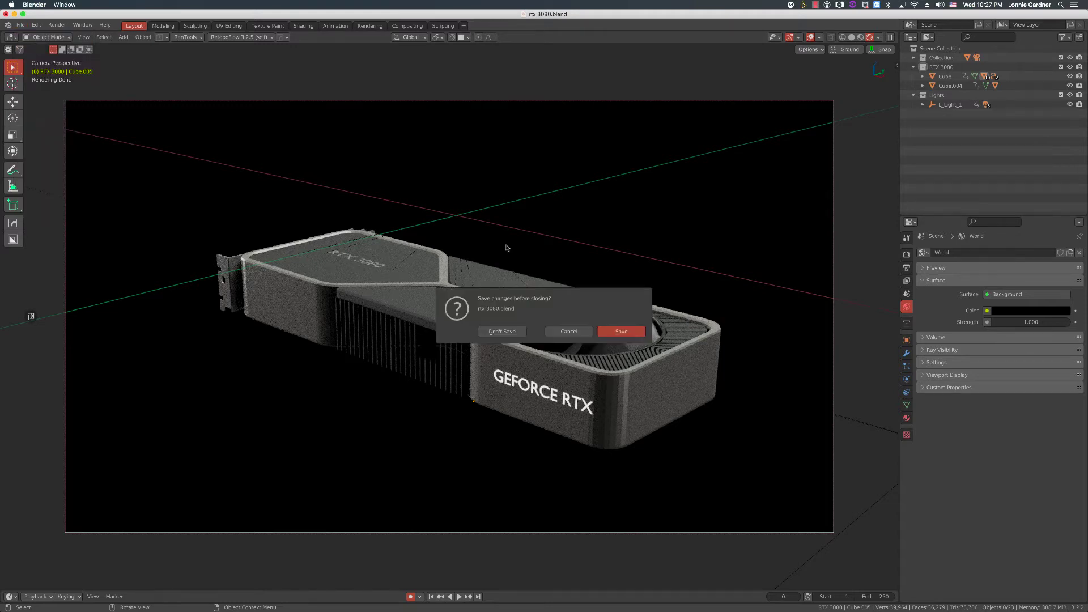
left_click(508, 334)
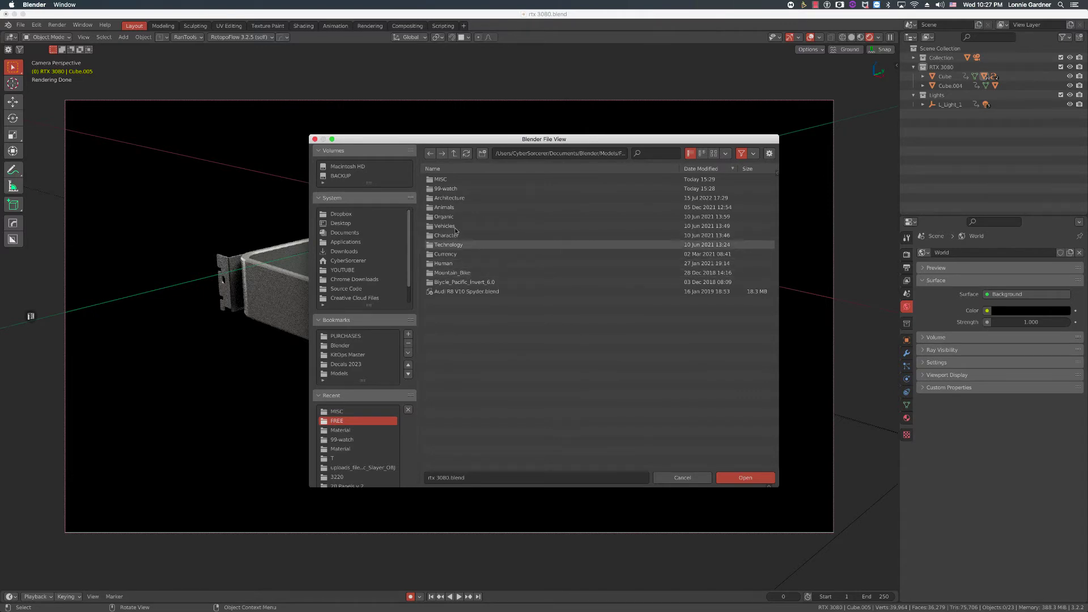
double_click(465, 275)
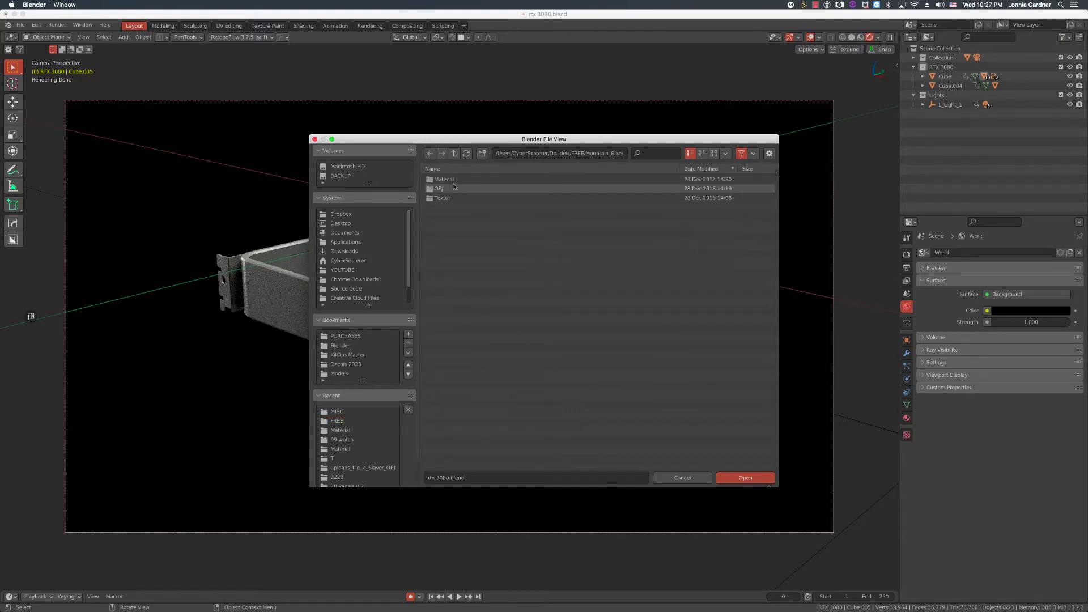
double_click(454, 180)
double_click(453, 180)
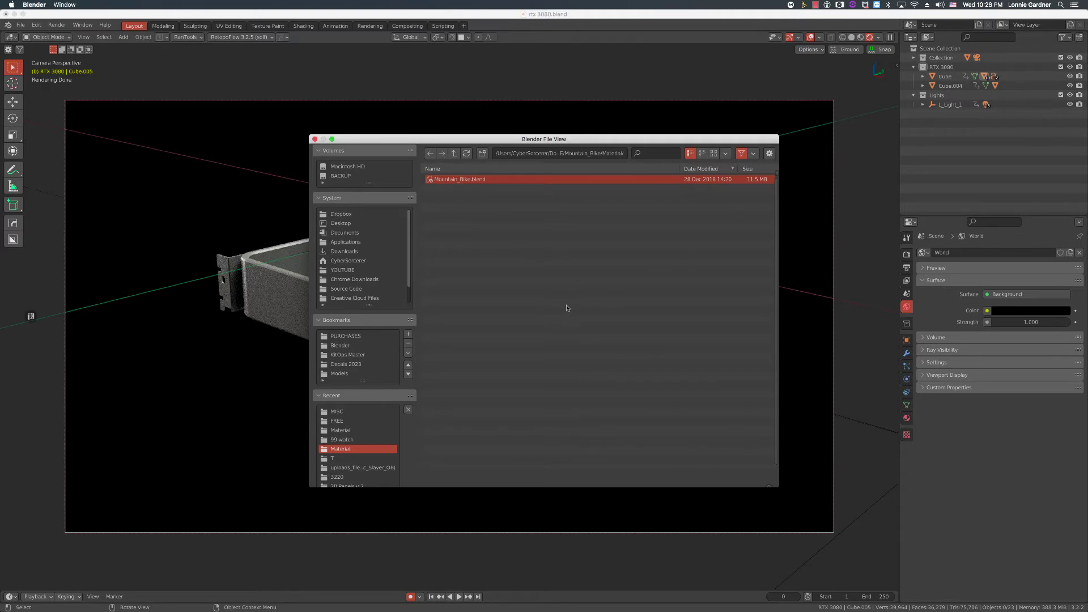
key("Return")
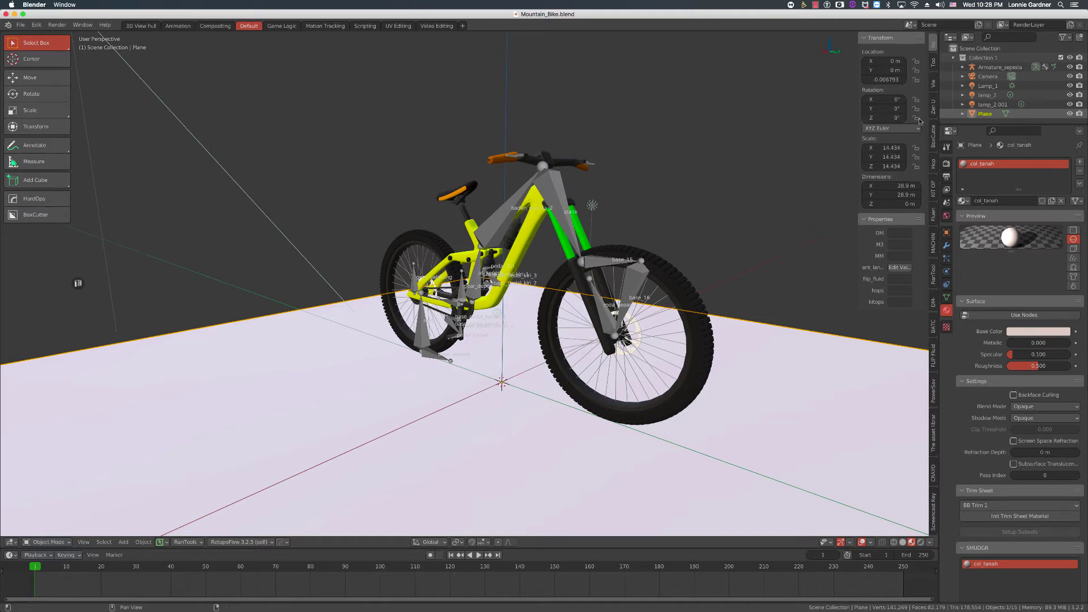
Step: Examine the bike frame and its armature, picking the front wheel bone in Pose Mode, and return to Object Mode
left_click(963, 67)
left_click(962, 67)
left_click(513, 263)
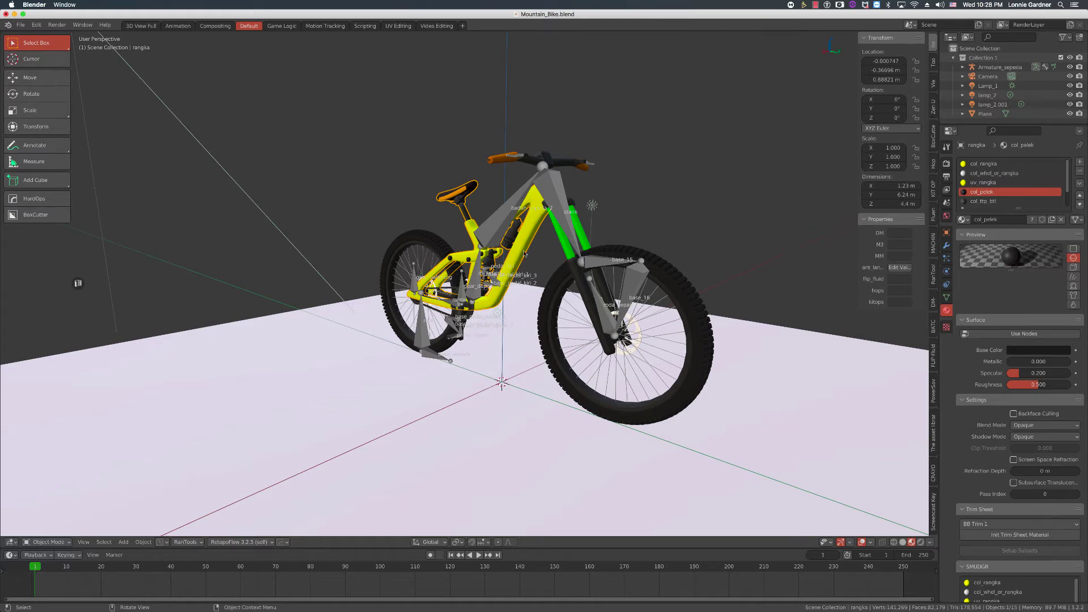
left_click(632, 287)
key("ctrl+Tab")
left_click(599, 300)
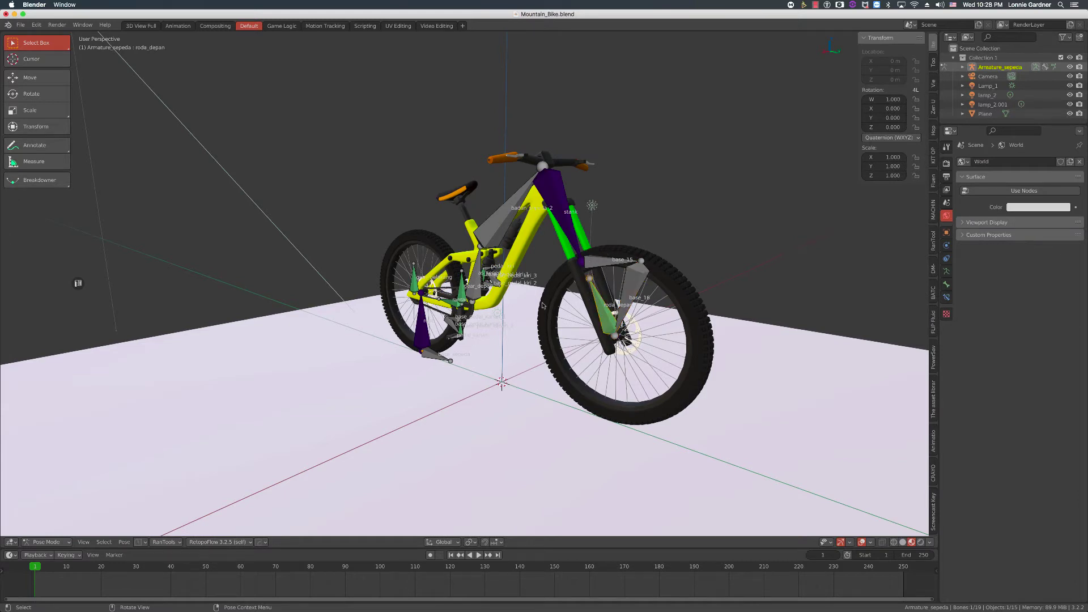
left_click(553, 253)
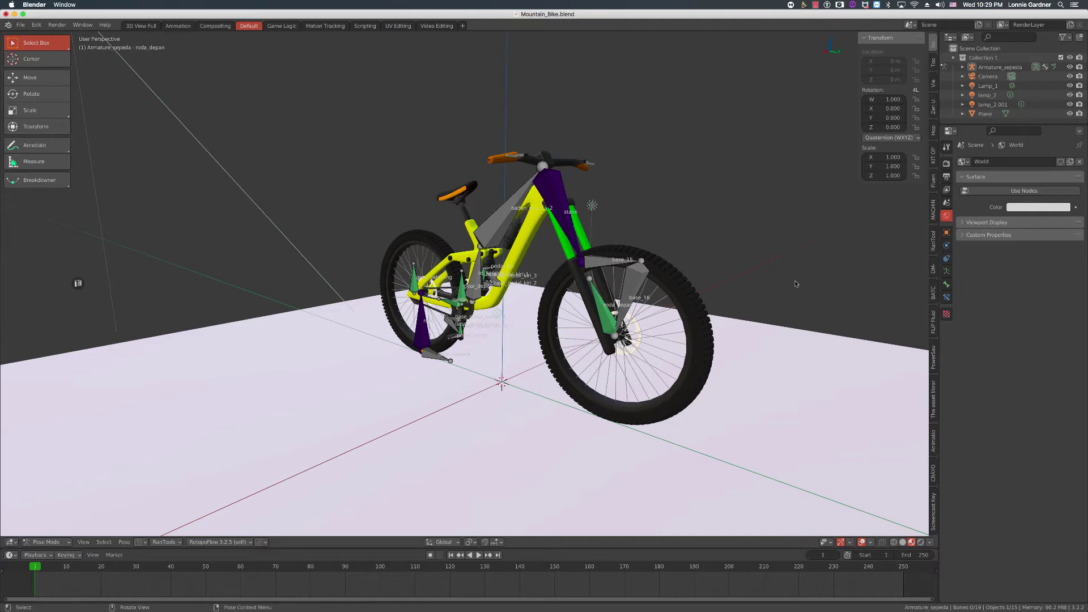
key("ctrl+Tab")
Step: Select the bike's front fork, enlarge the timeline area to about half the window height and turn it into a Shader Editor
left_click(520, 247)
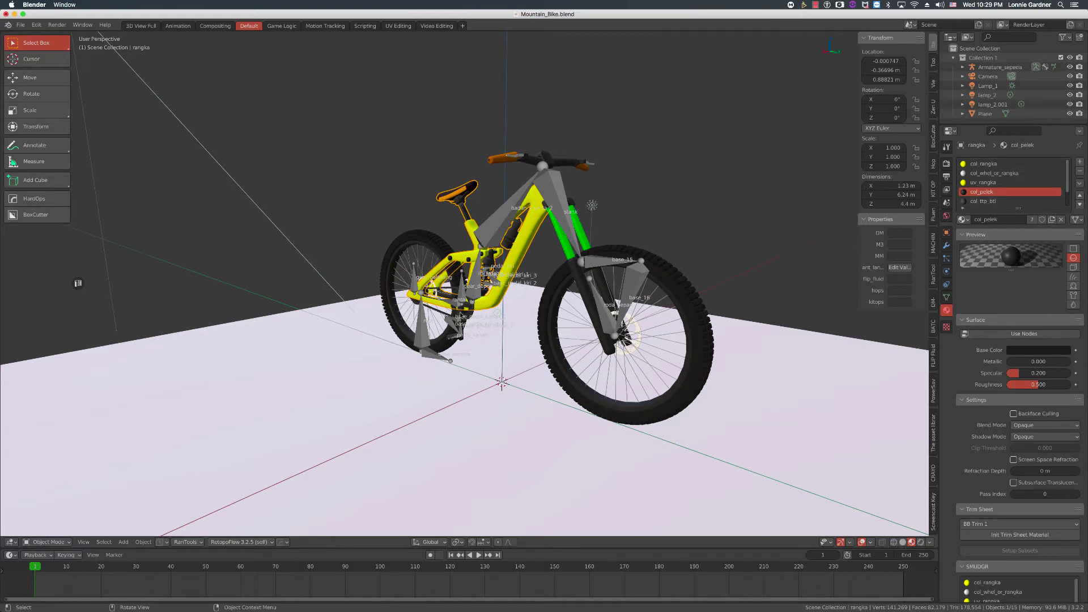
left_click(311, 217)
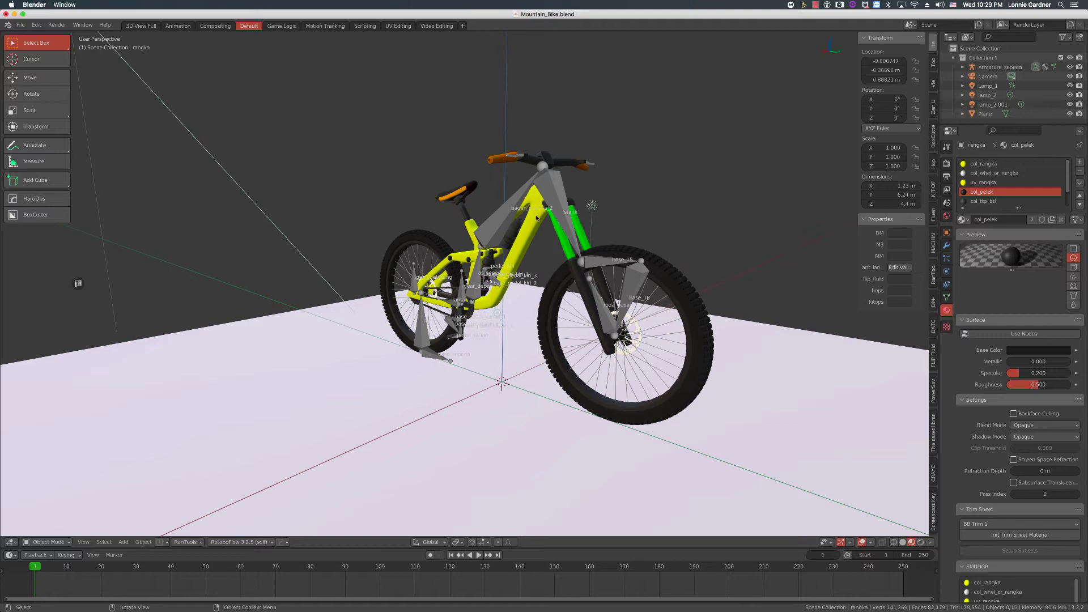
left_click(567, 248)
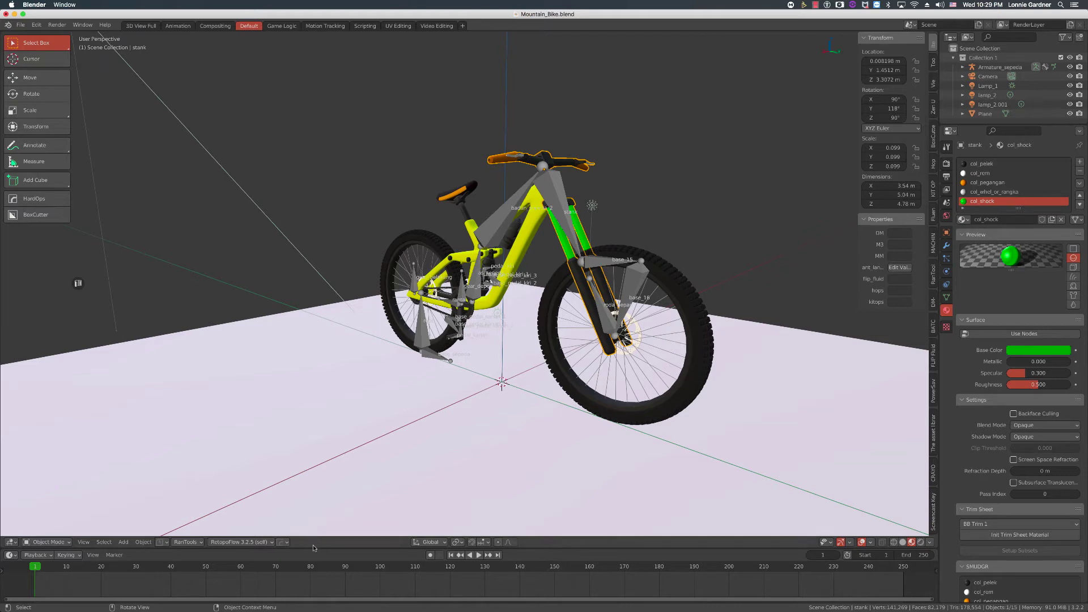
left_click_drag(312, 543, 272, 307)
left_click(13, 321)
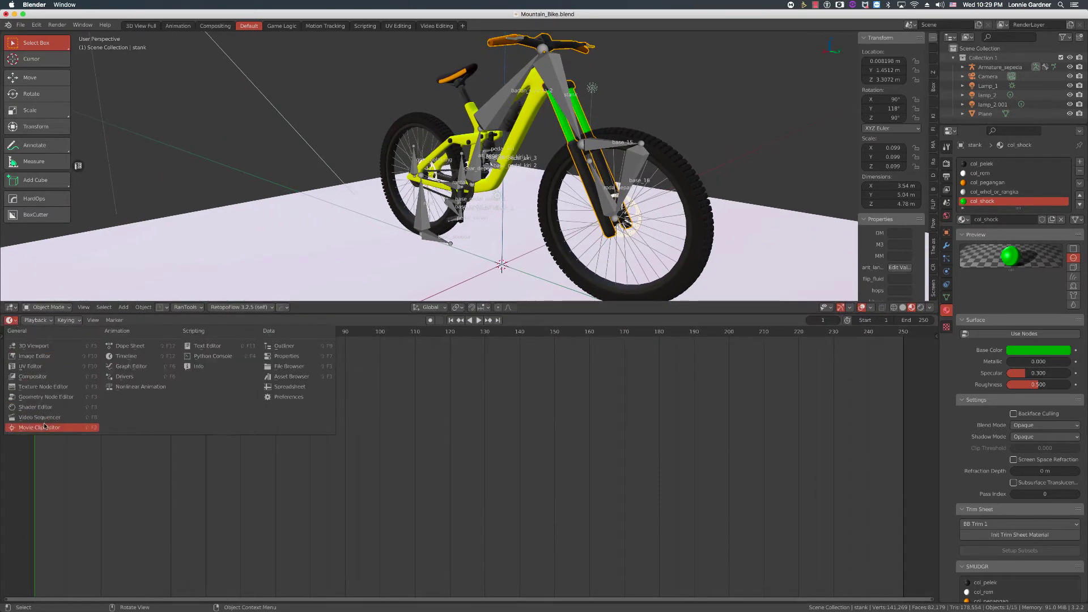
left_click(34, 407)
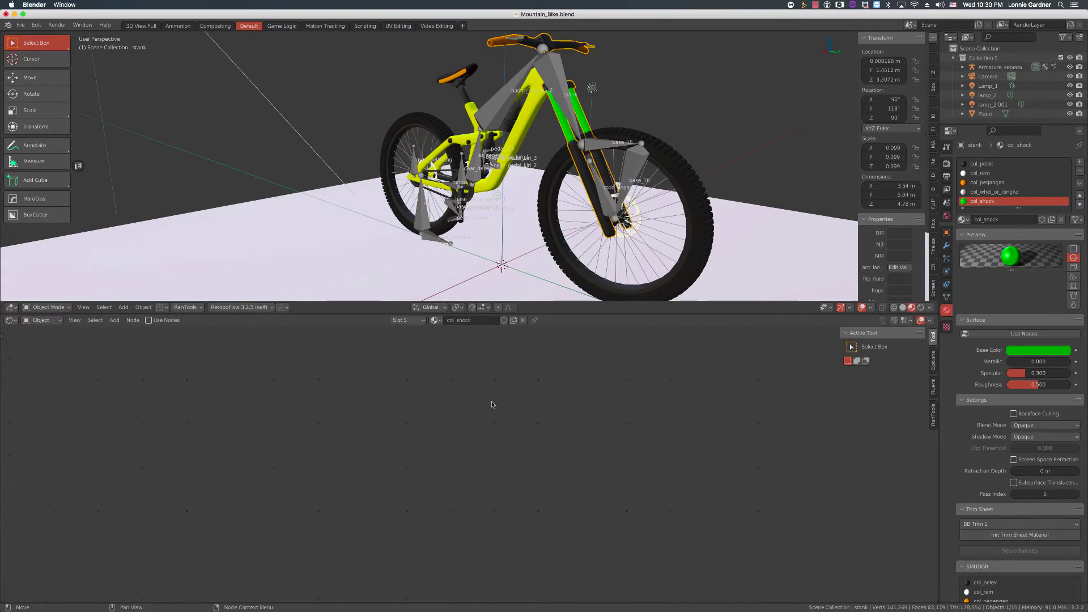
Step: Alternate between the yellow frame and the front fork to examine their active materials in the Shader Editor
left_click(526, 123)
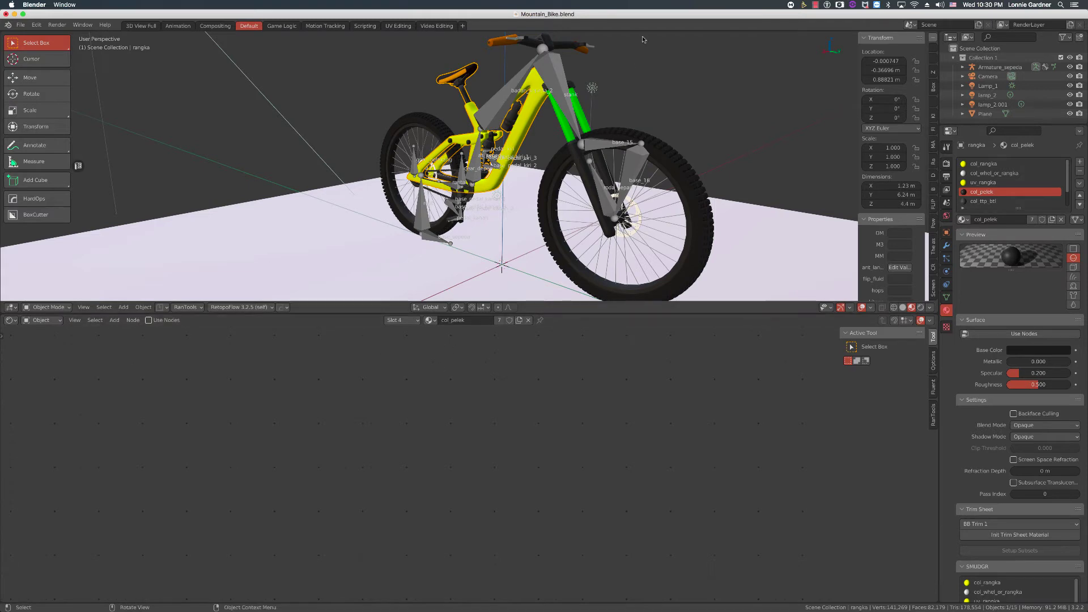
left_click(564, 131)
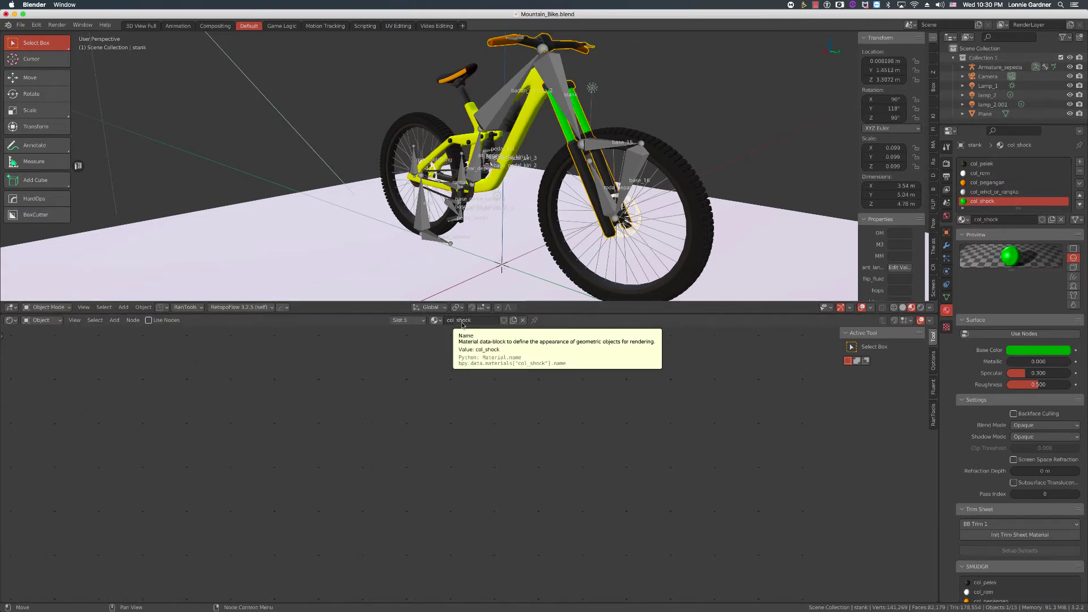
left_click(519, 127)
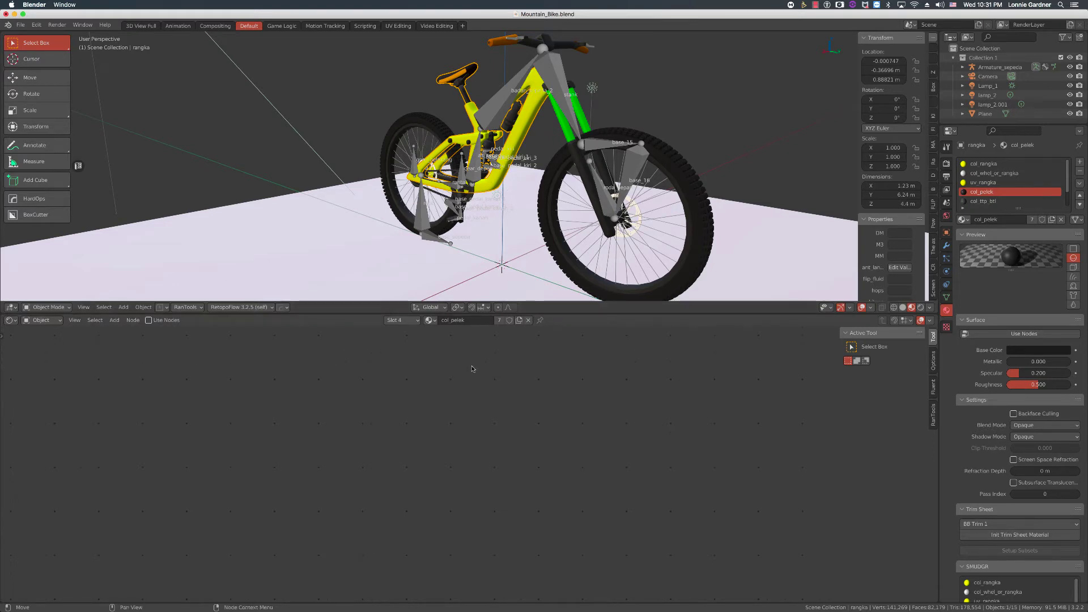
left_click(569, 137)
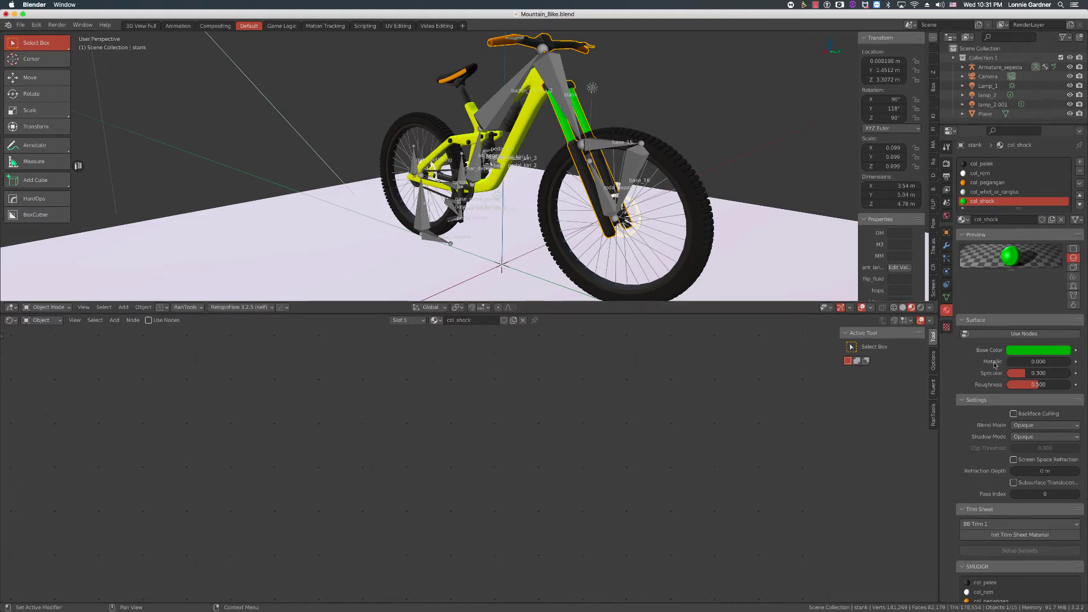
Step: Look through the fork's col_shock material properties and collapse the SMUDGR section
scroll(964, 521, "down", 2)
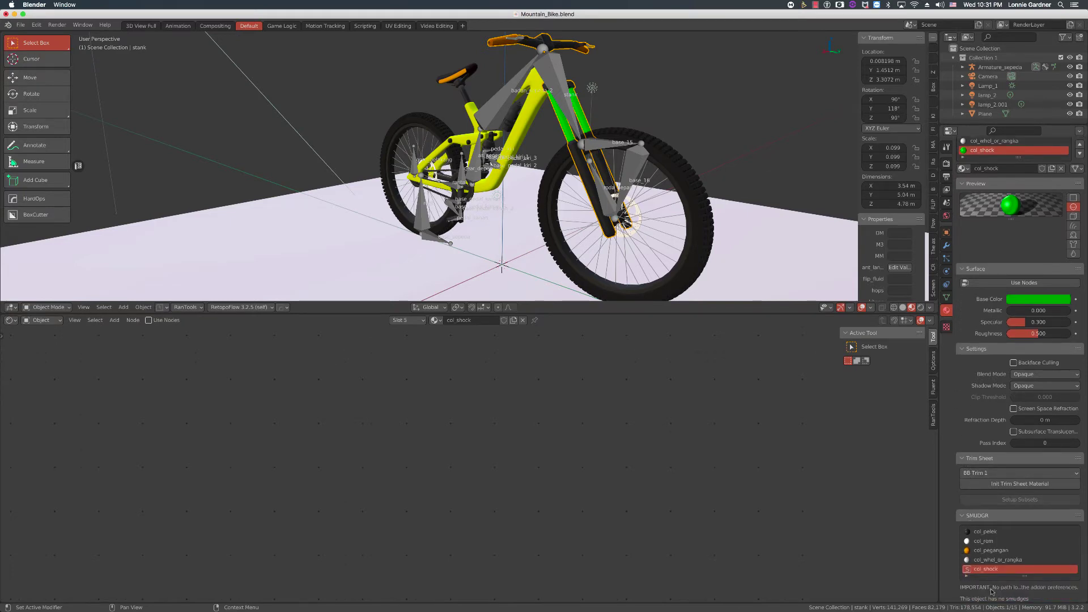
scroll(961, 519, "down", 2)
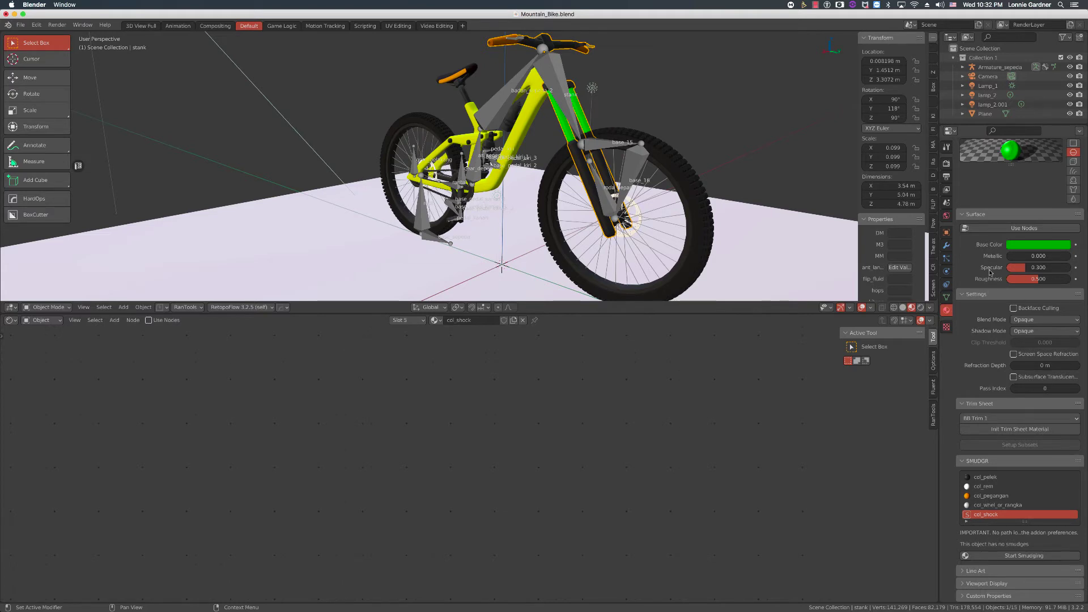
scroll(990, 272, "up", 2)
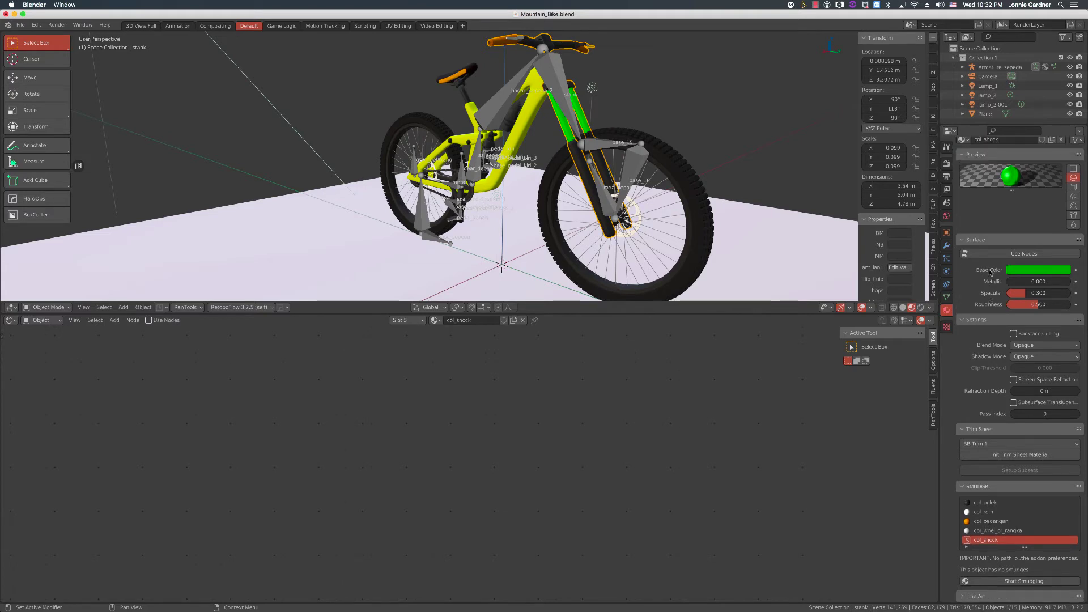
left_click(961, 486)
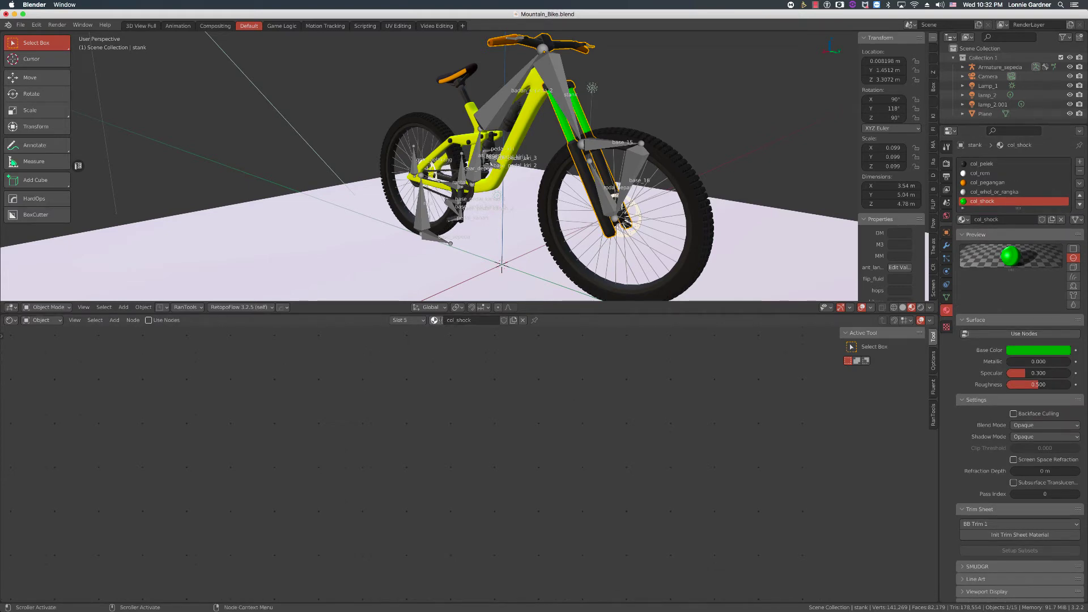
Step: Browse the file's available materials and the fork's material slots, keeping col_shock assigned to the active slot
left_click(434, 320)
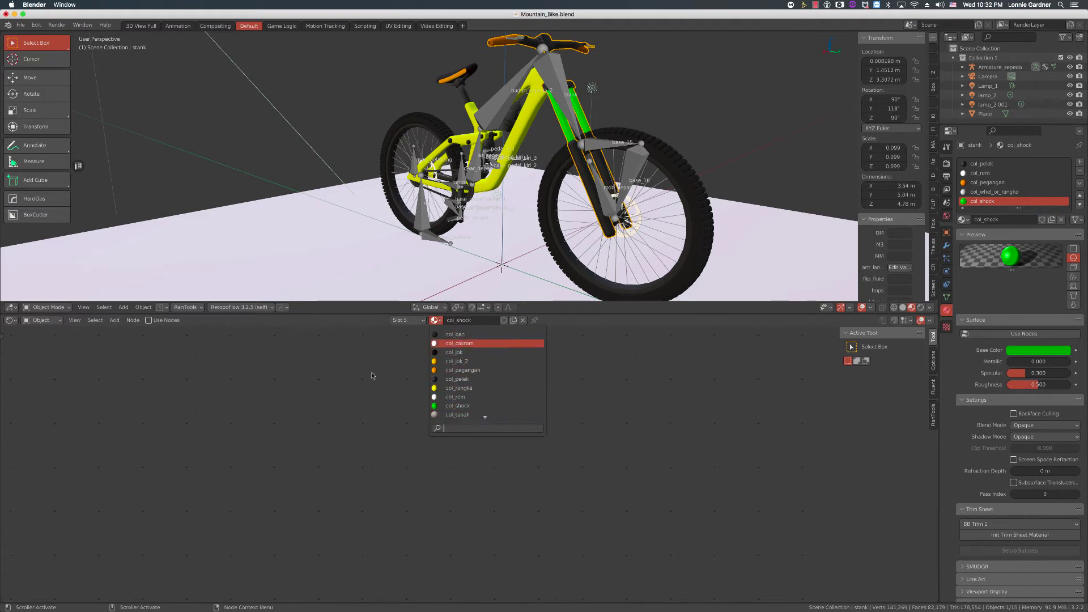
key("Escape")
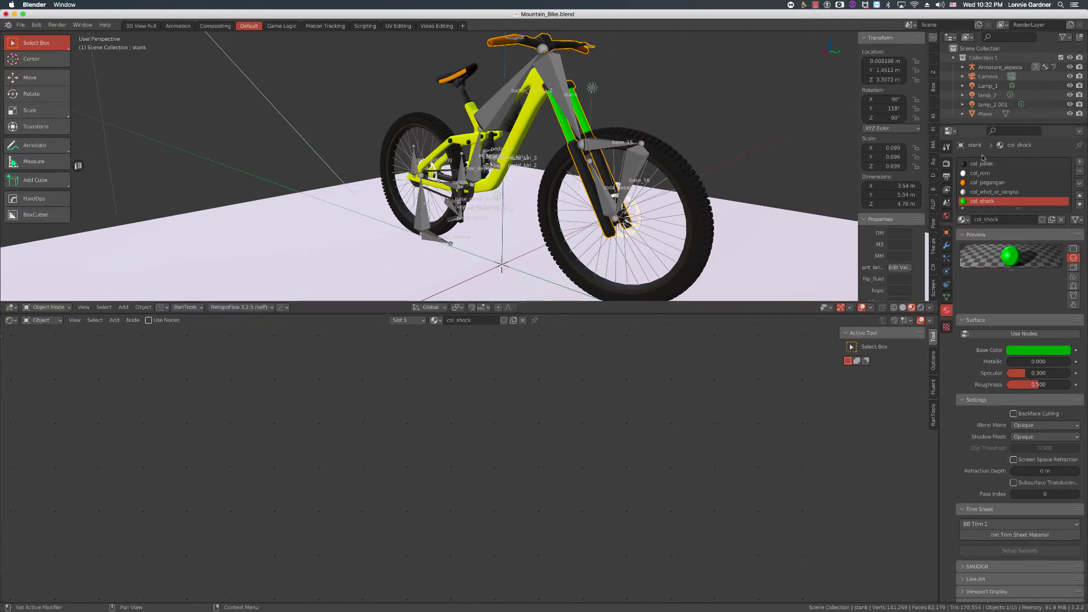
scroll(997, 179, "down", 1)
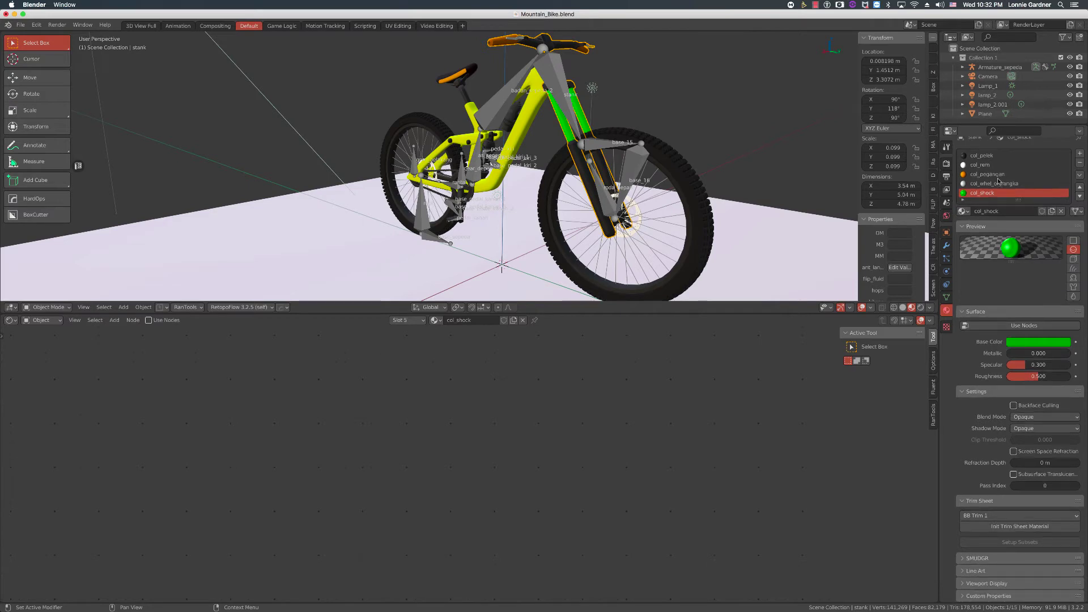
scroll(996, 194, "up", 1)
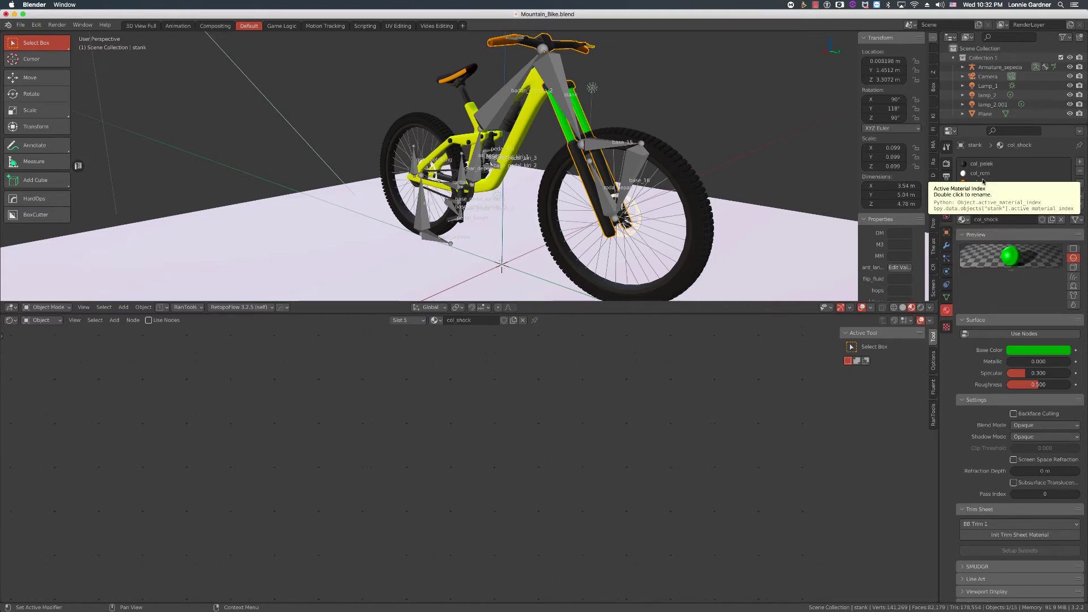
left_click(436, 320)
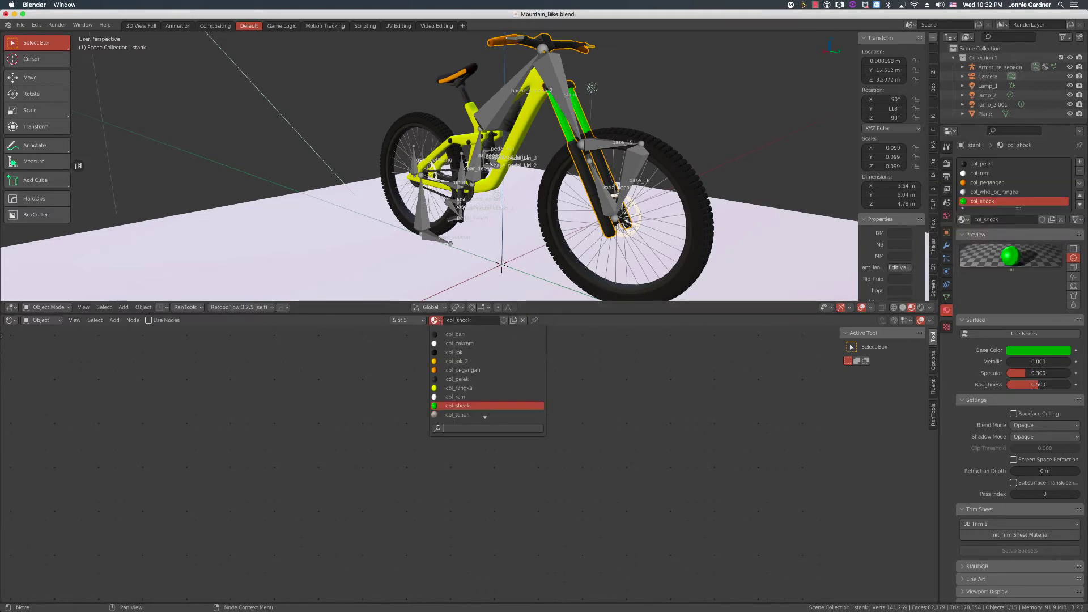
scroll(473, 410, "down", 1)
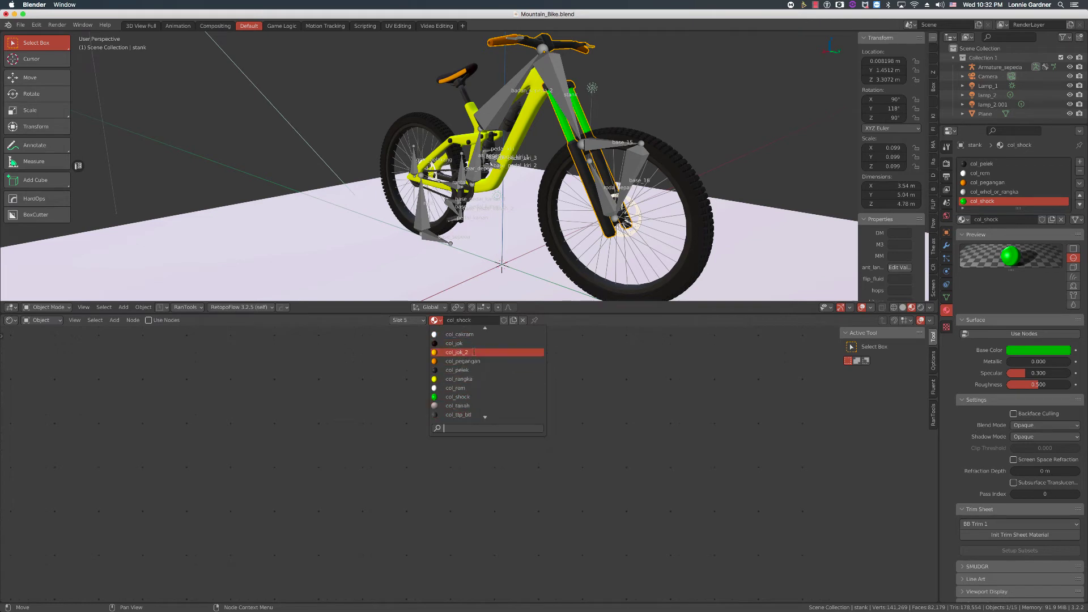
scroll(474, 395, "down", 3)
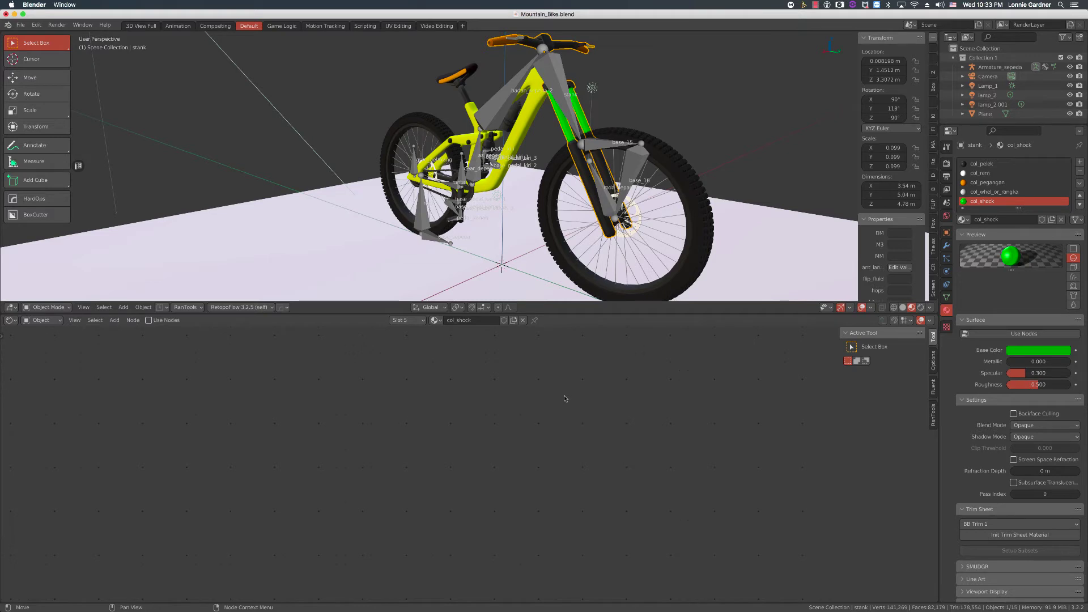
Step: Compare the active materials of the yellow frame and the front wheel by selecting each in turn, and clear the selection
left_click(663, 86)
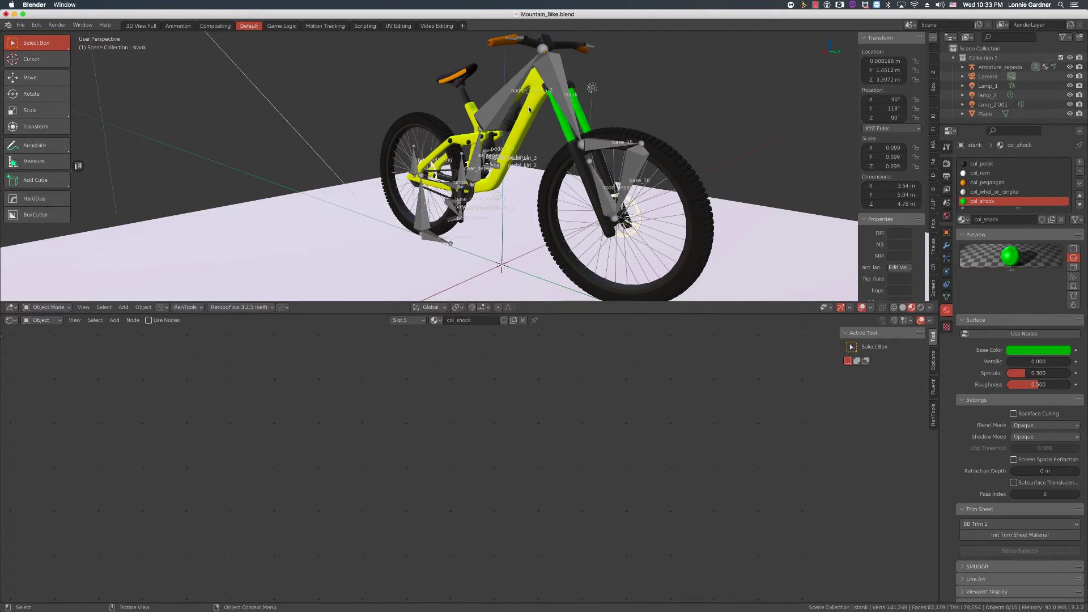
left_click(512, 148)
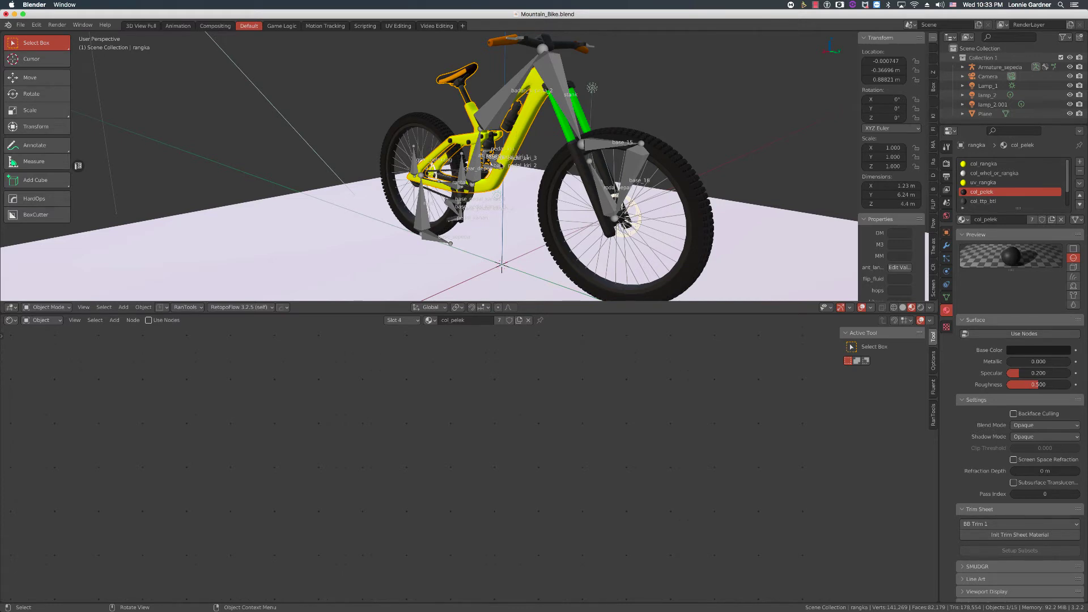
left_click(674, 157)
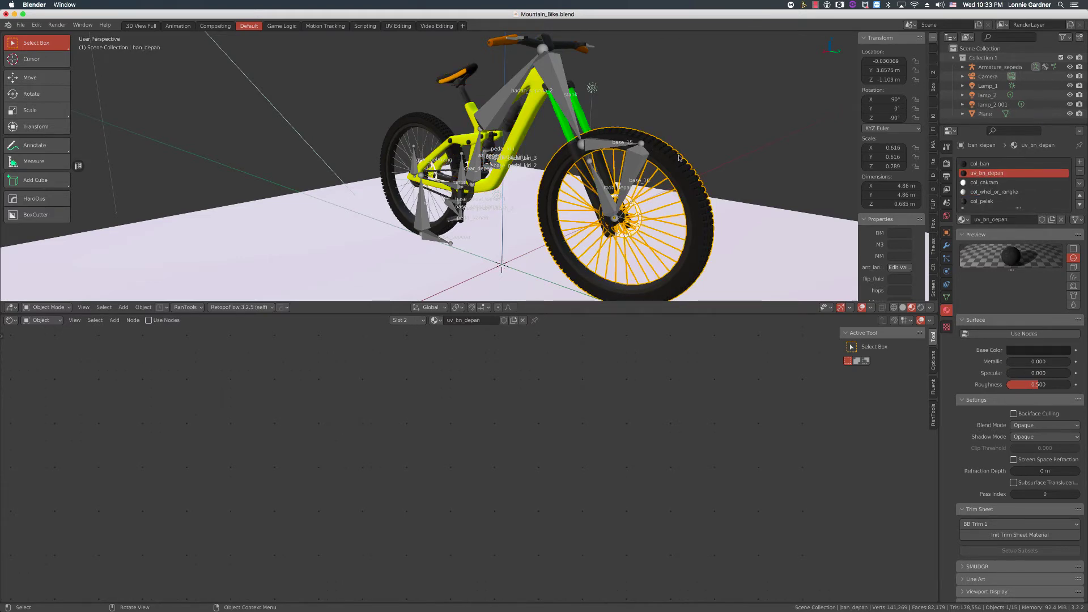
left_click(531, 115)
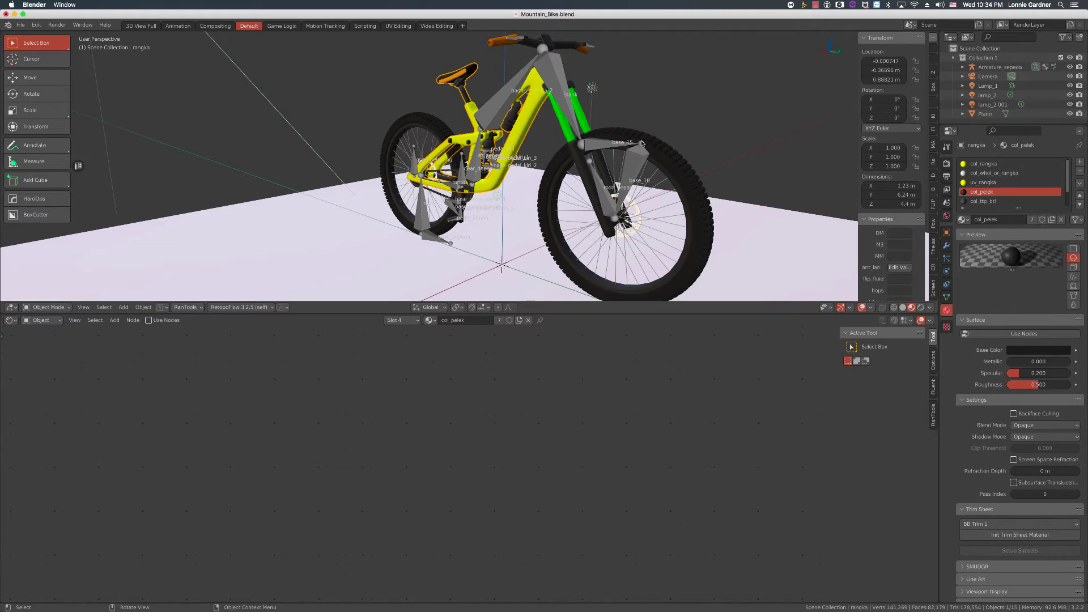
left_click(675, 159)
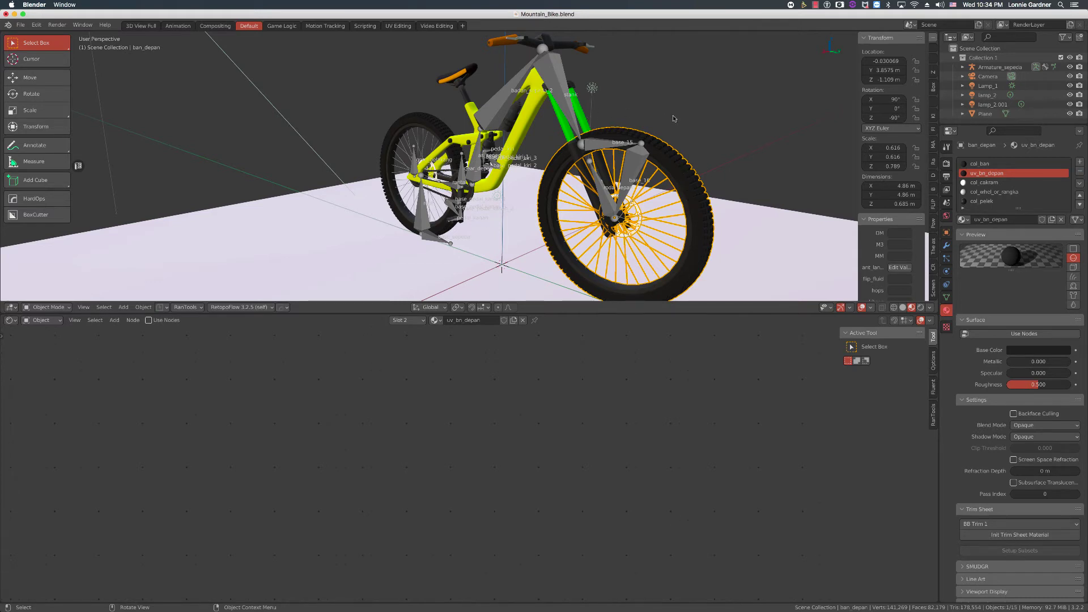
left_click(535, 159)
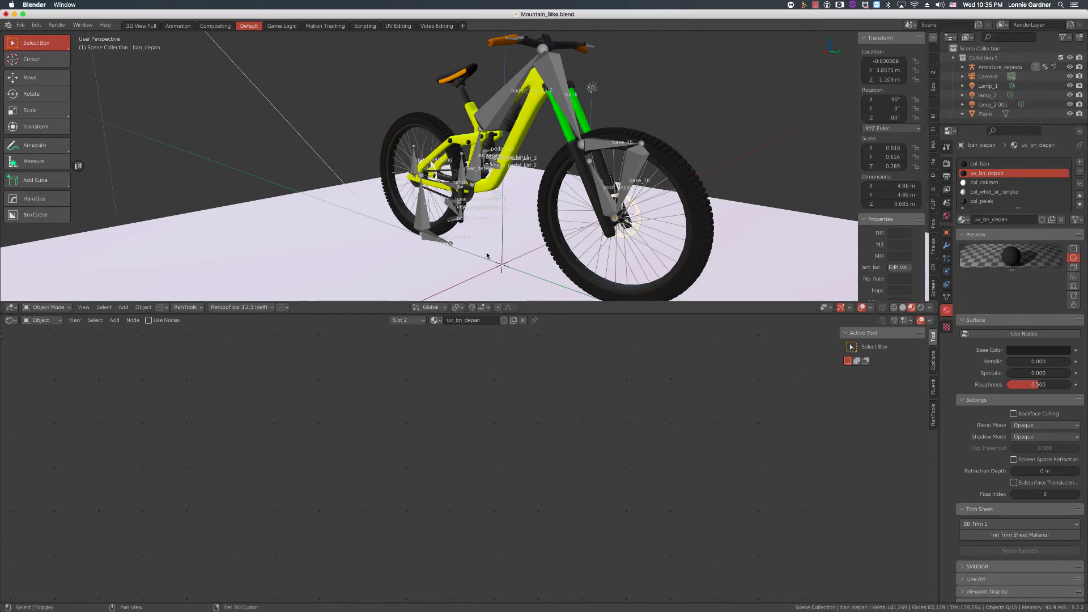
Step: Alternate the selection between the front fork and the yellow frame to examine each one's material slots and active material
middle_click_drag(486, 256, 483, 245)
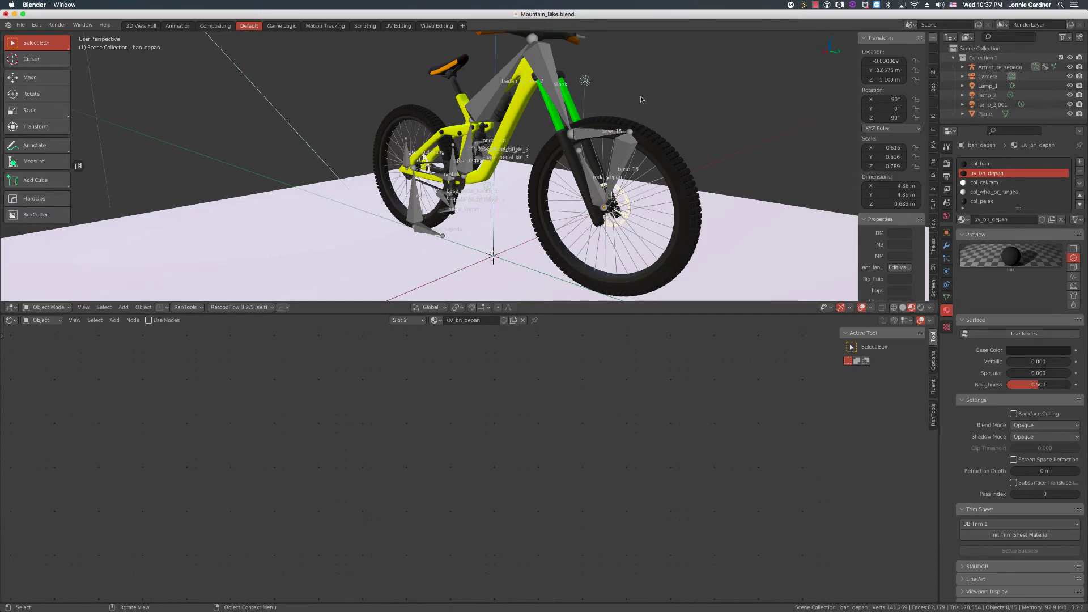
left_click(559, 125)
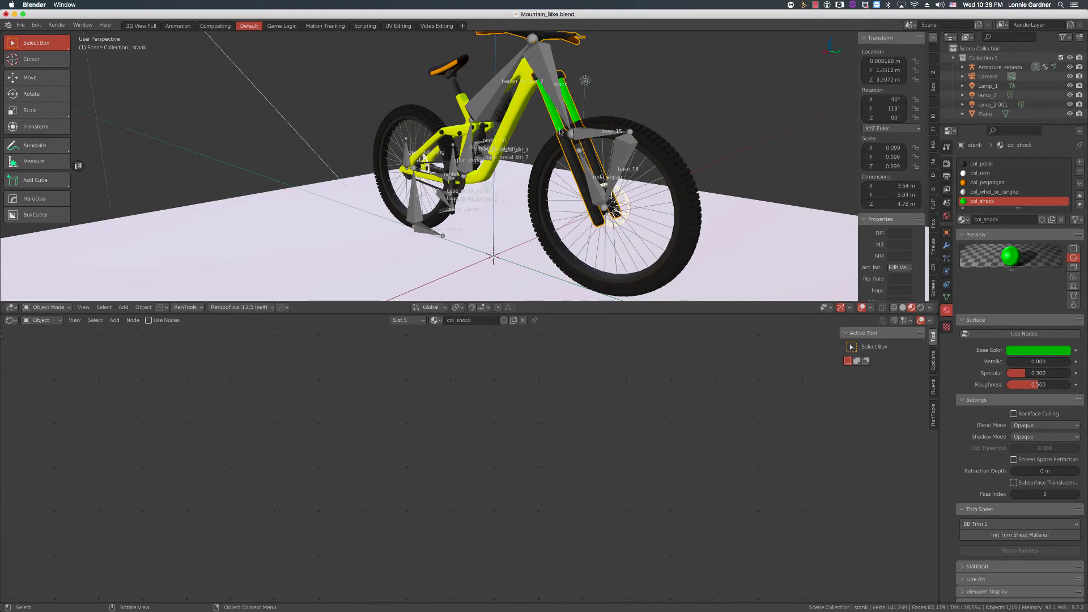
left_click(505, 129)
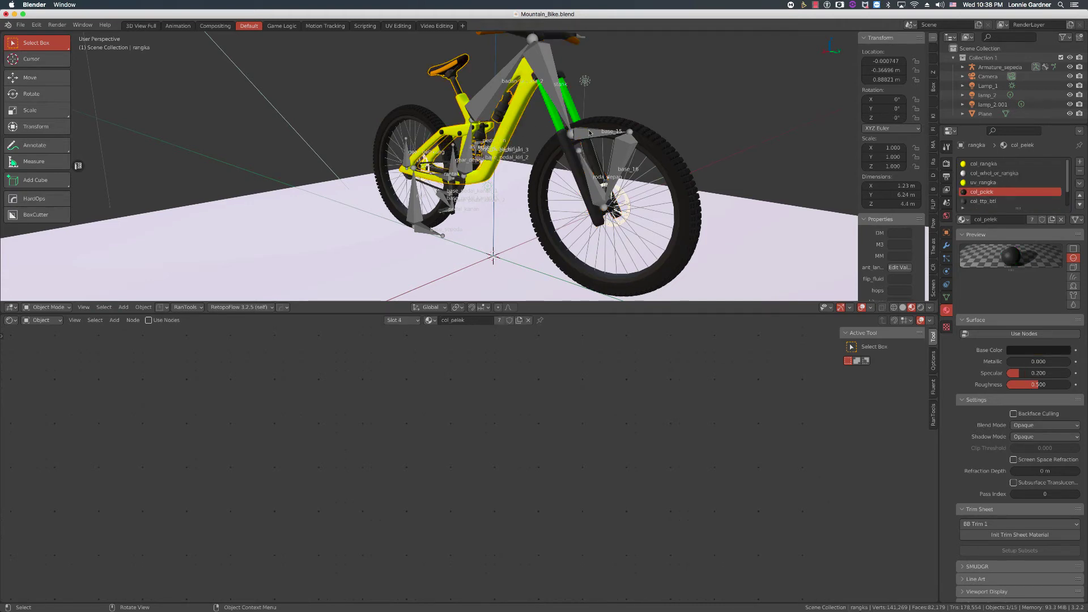
left_click(561, 127)
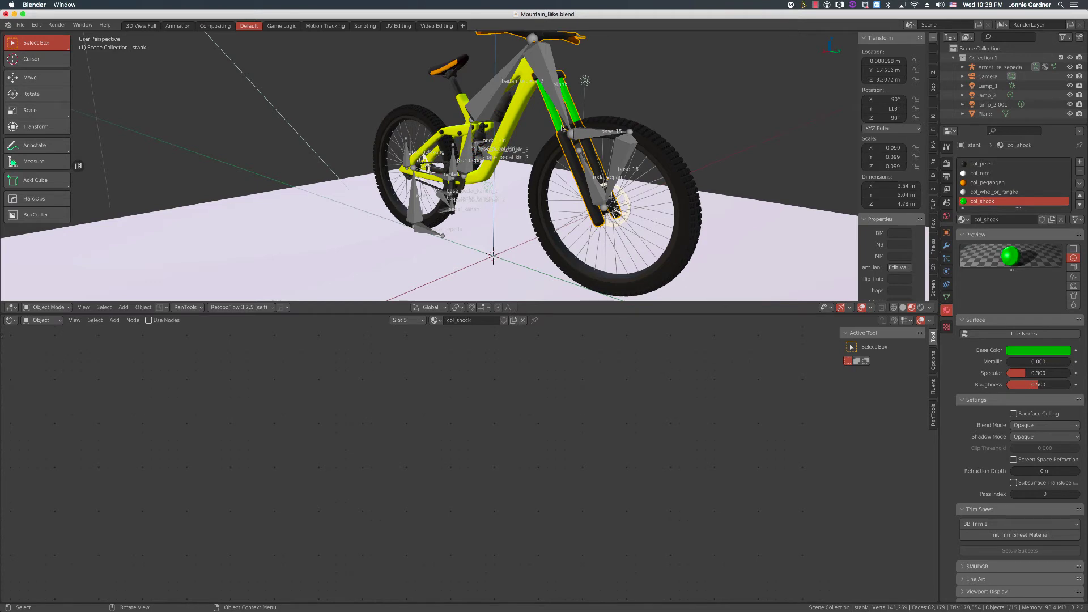
left_click(509, 121)
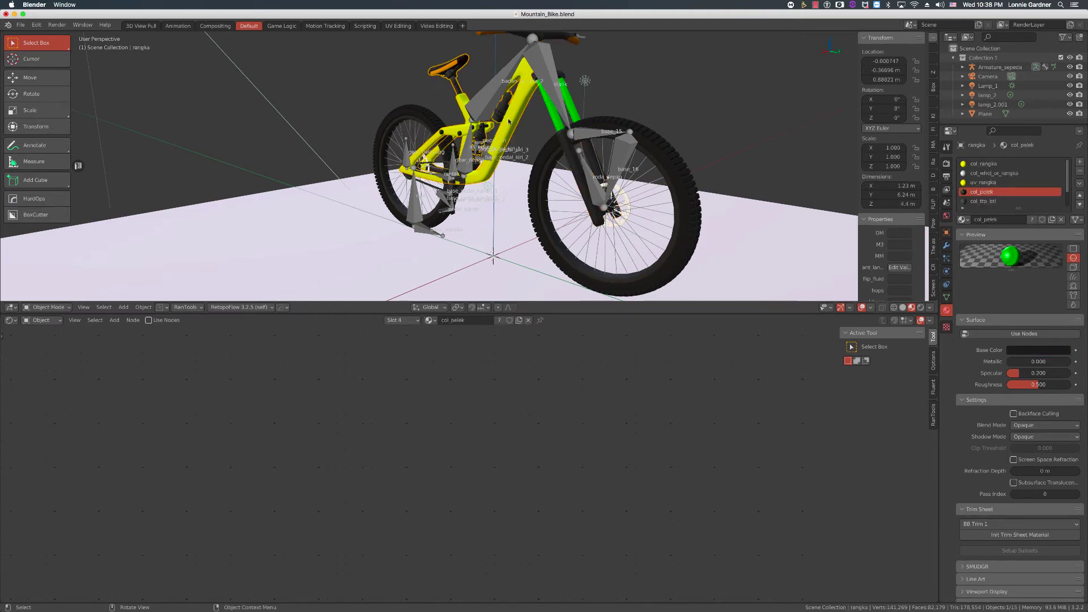
Step: Enter Edit Mode on the front fork and select the linked green upper tube and black lower leg in turn, comparing them with the col_shock slot
left_click(555, 127)
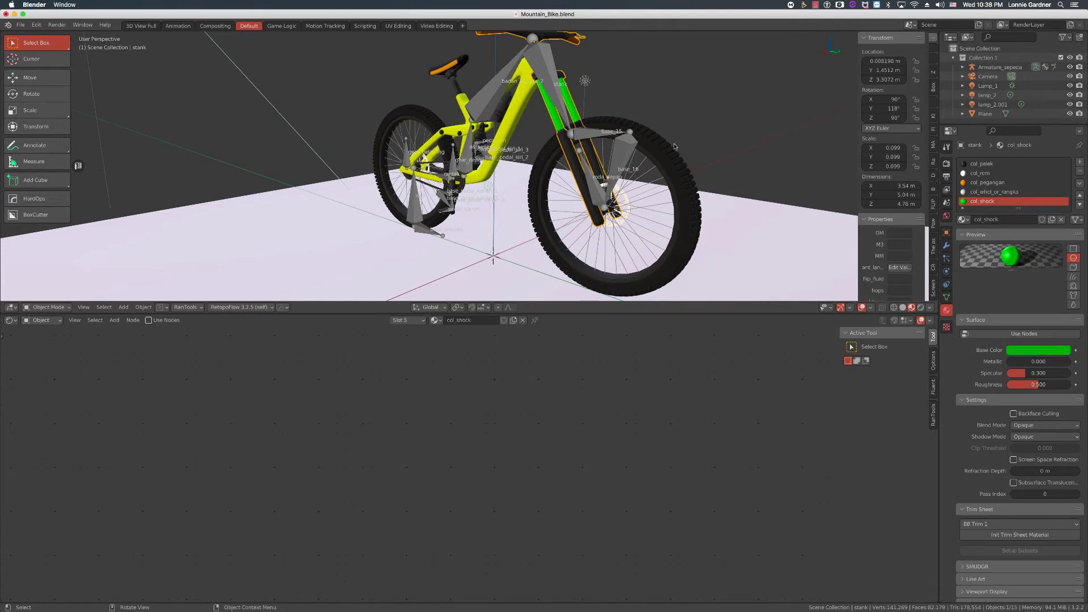
key("Tab")
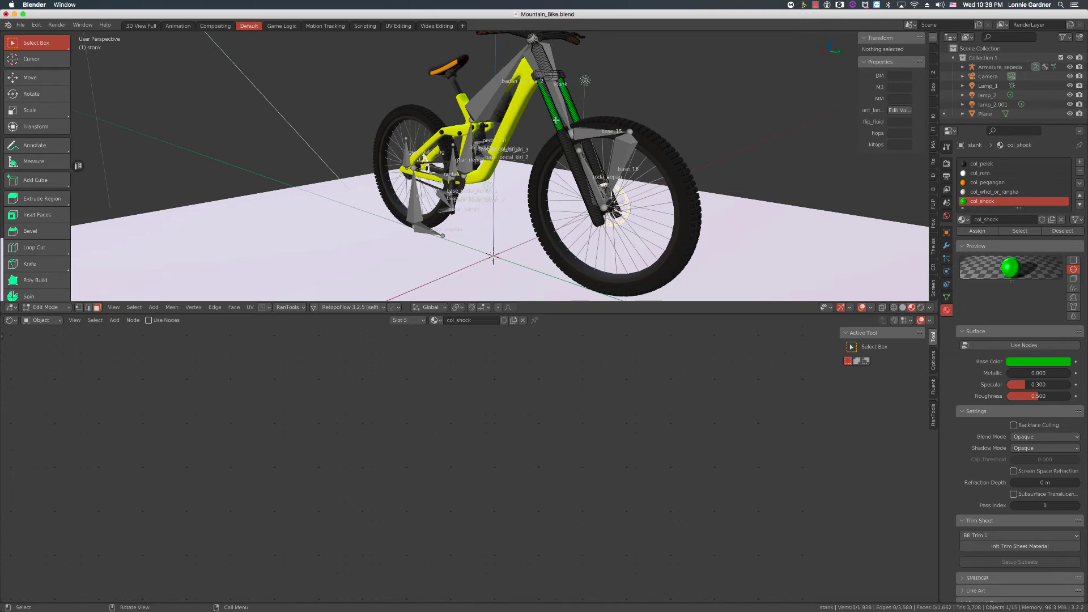
key("l")
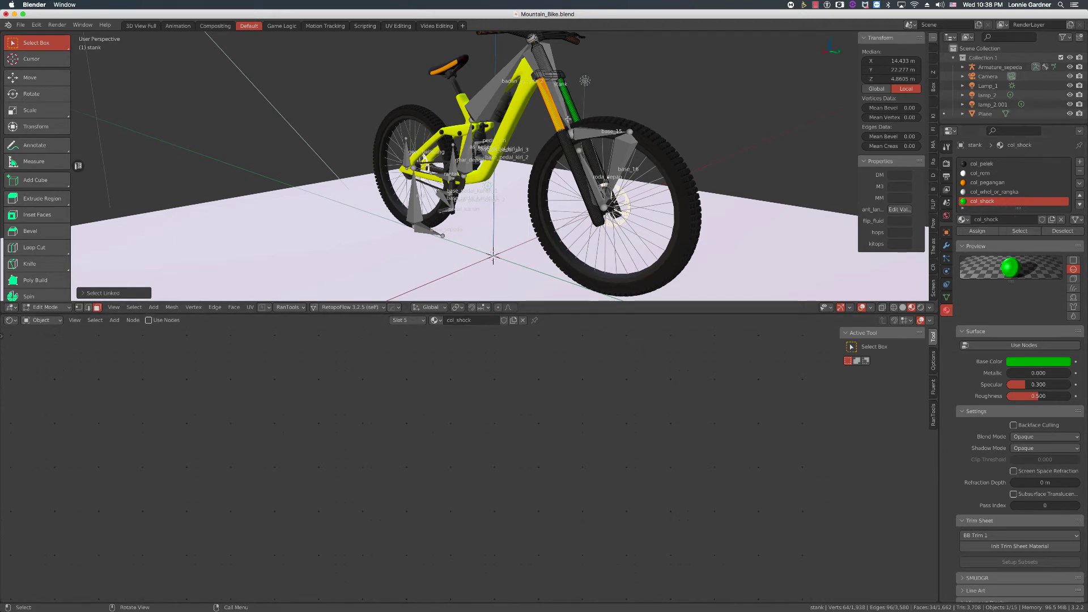
left_click(1058, 232)
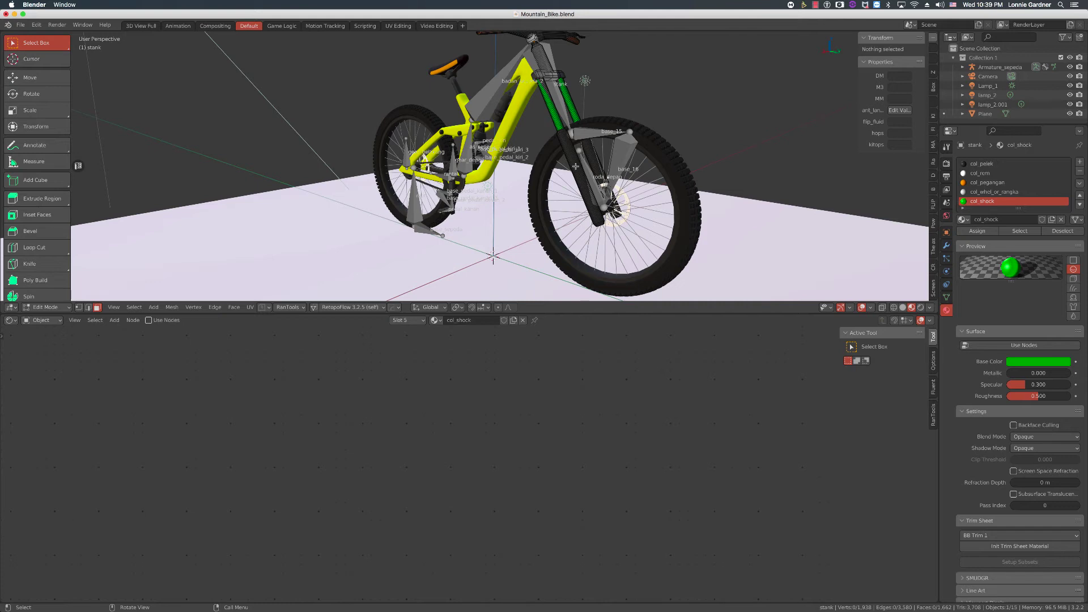
key("l")
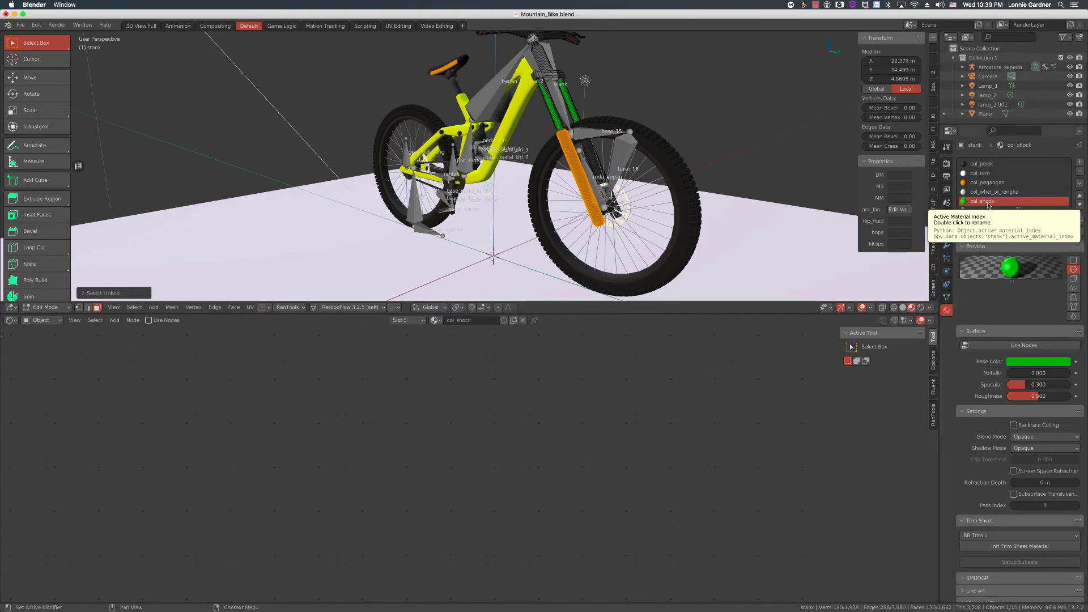
Step: Clear the fork selection, check the orange handlebar grip by selecting its linked faces, deselect it and return to Object Mode
middle_click_drag(595, 113, 539, 89)
left_click(683, 101)
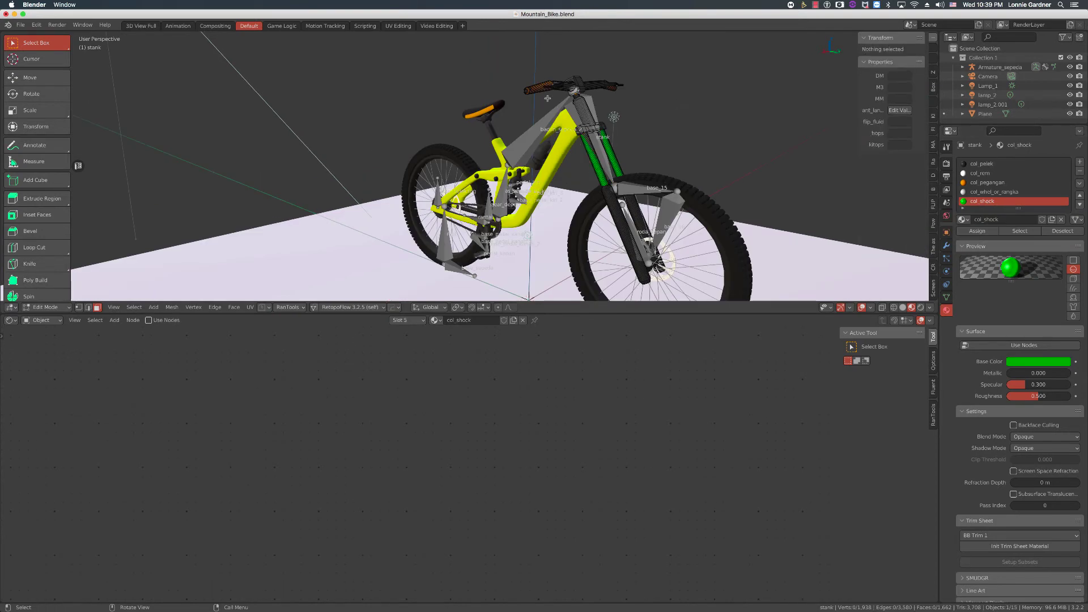
key("l")
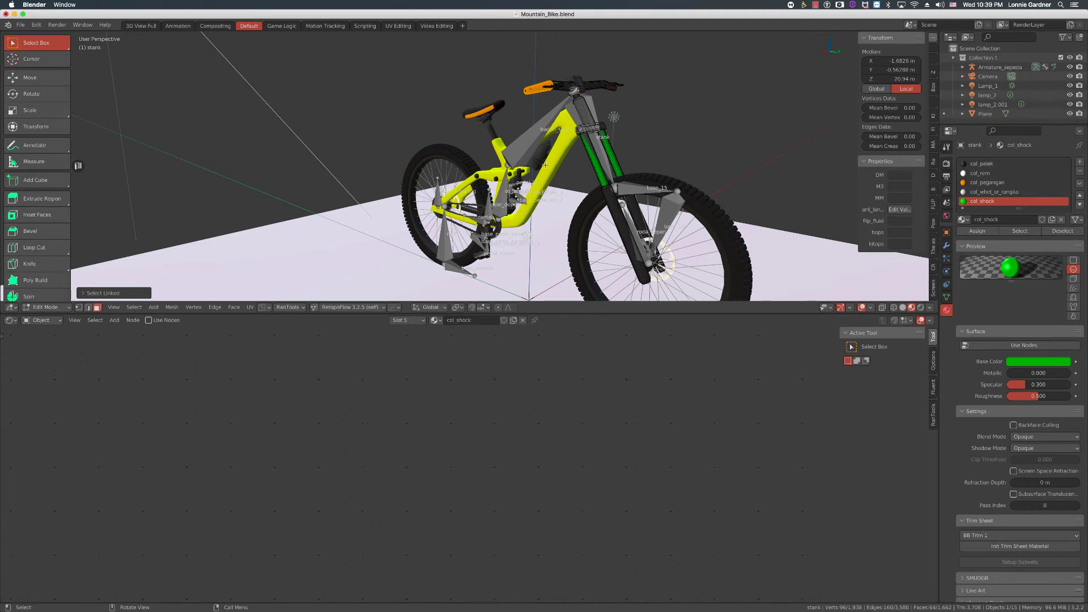
left_click(686, 87)
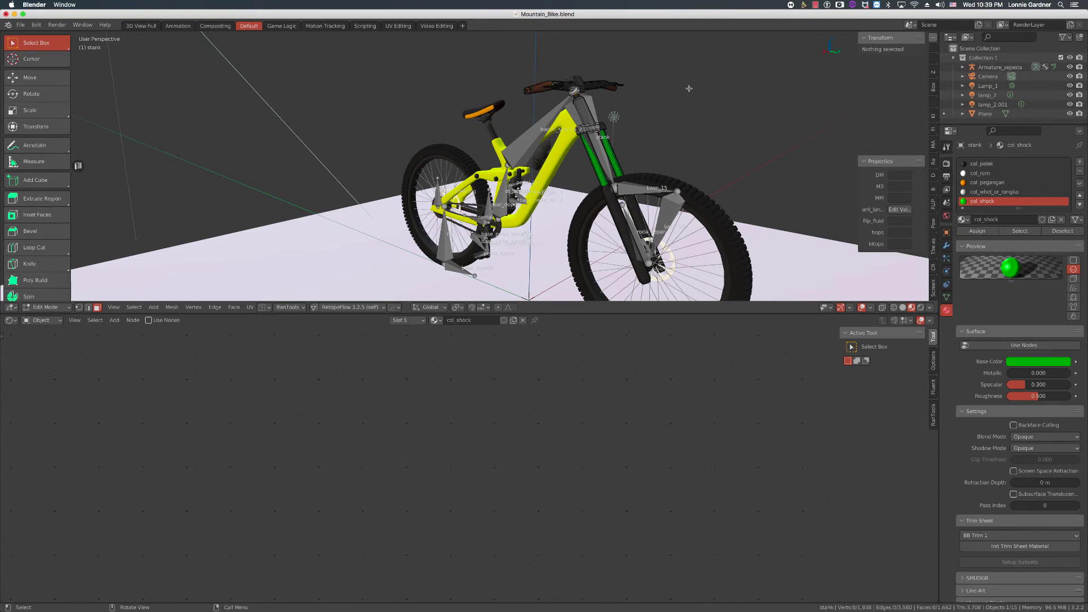
key("Tab")
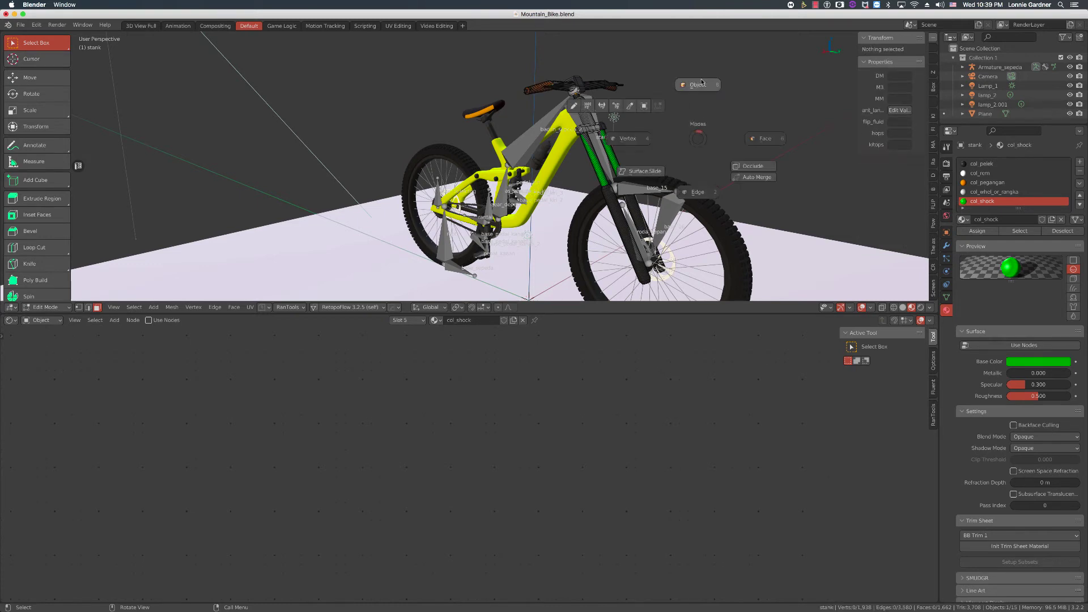
Step: Enter Edit Mode on the yellow frame and select the faces assigned to col_rangka to inspect them, and deselect them
left_click(549, 172)
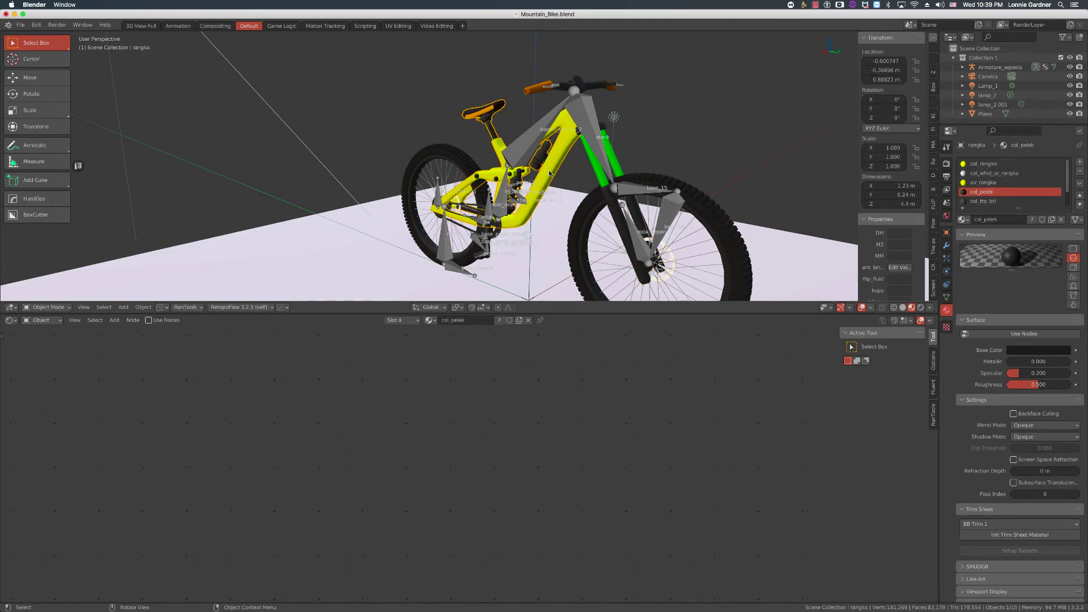
key("Tab")
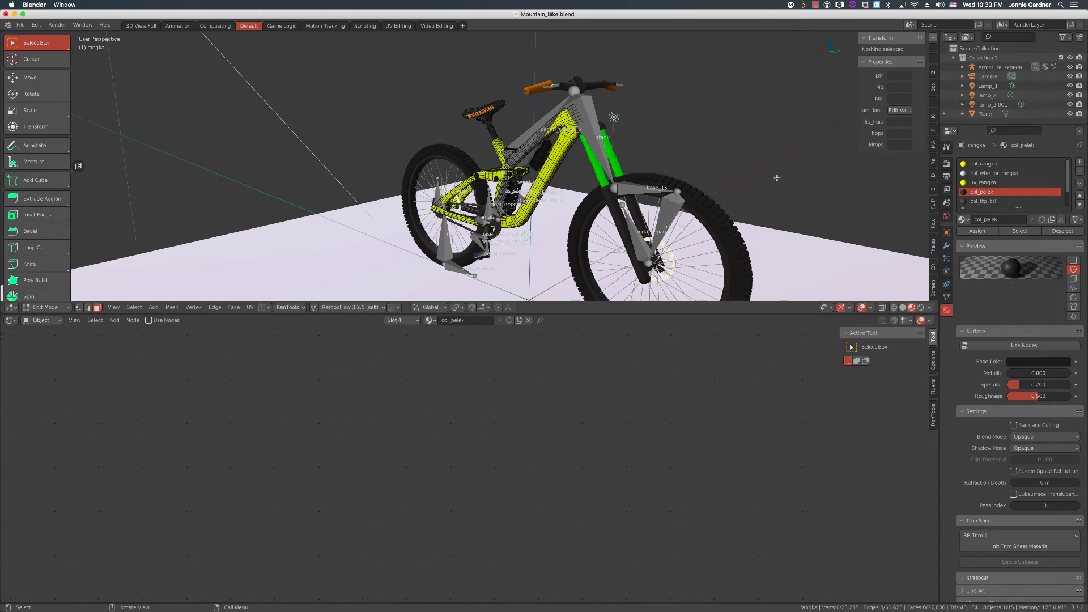
left_click(986, 164)
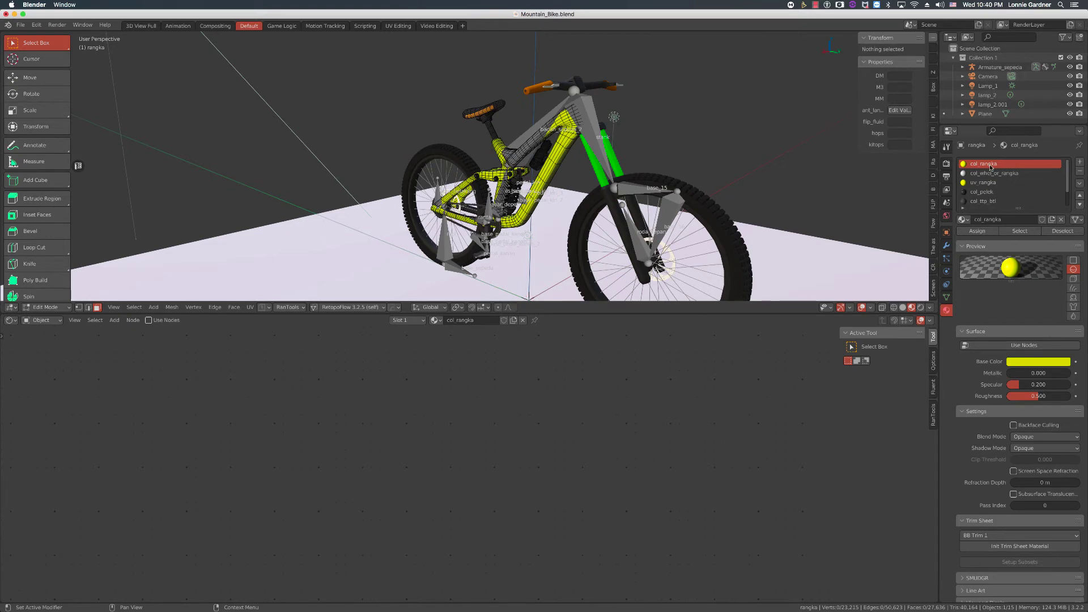
left_click(1019, 231)
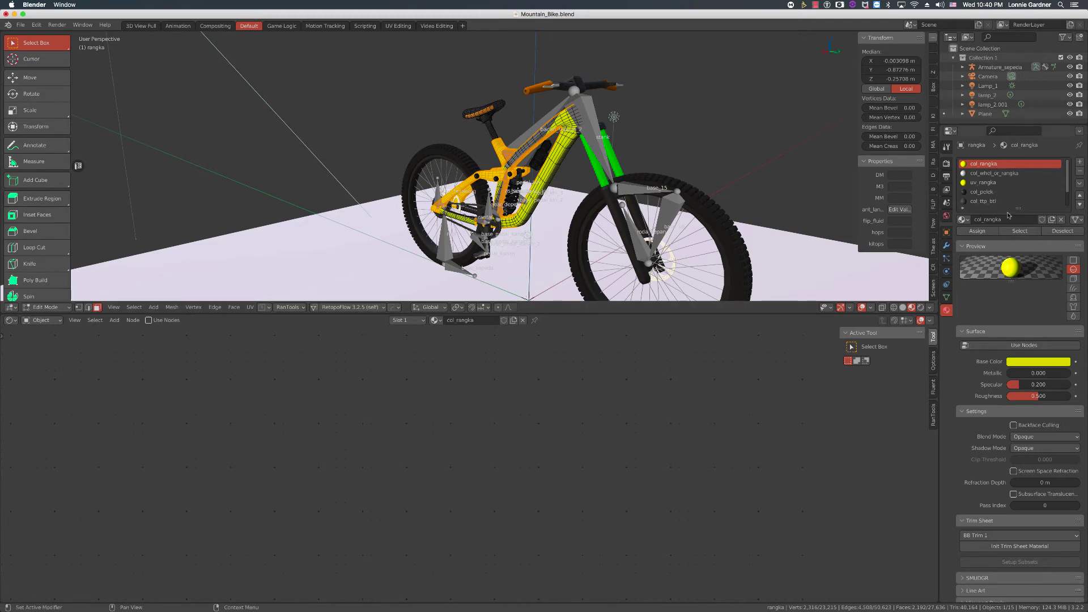
left_click(1062, 230)
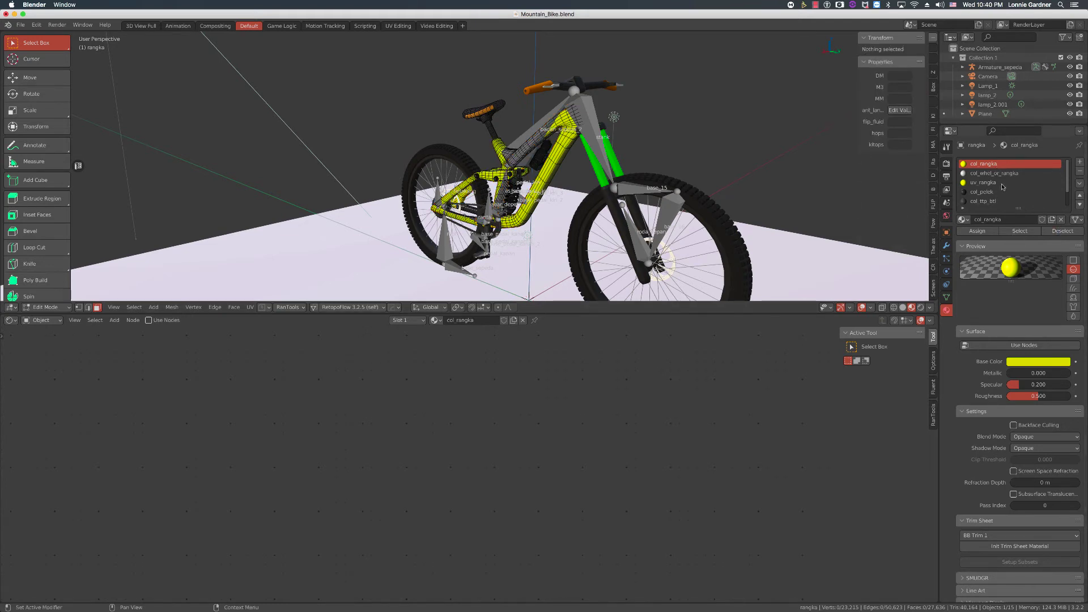
Step: Examine which frame faces use the uv_rangka and col_ttp_btl materials by selecting them by slot, and clear the selection
left_click(983, 182)
left_click(1019, 231)
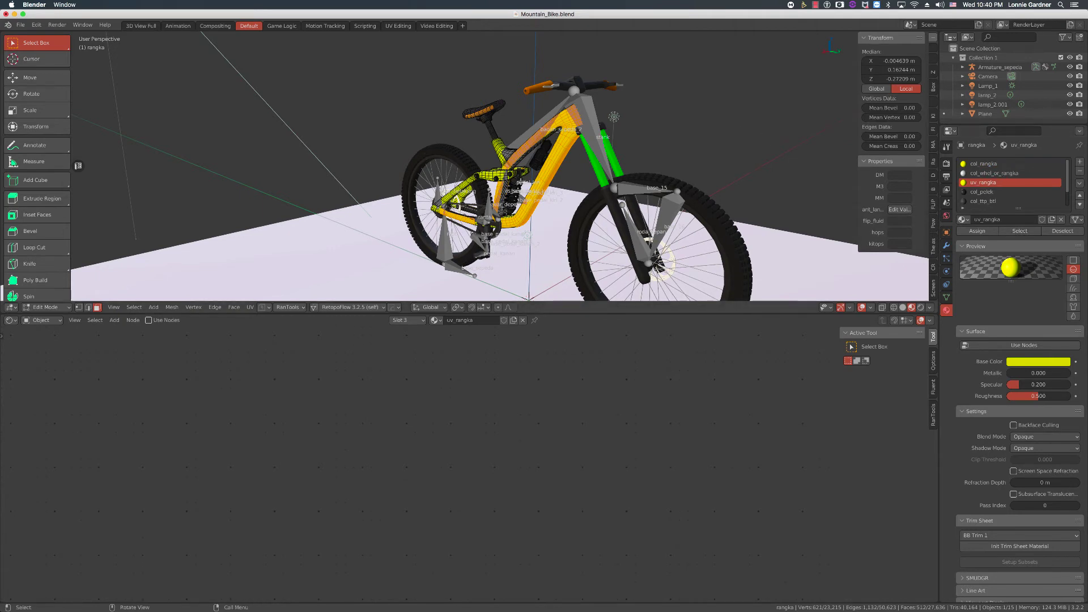
middle_click_drag(527, 190, 560, 165)
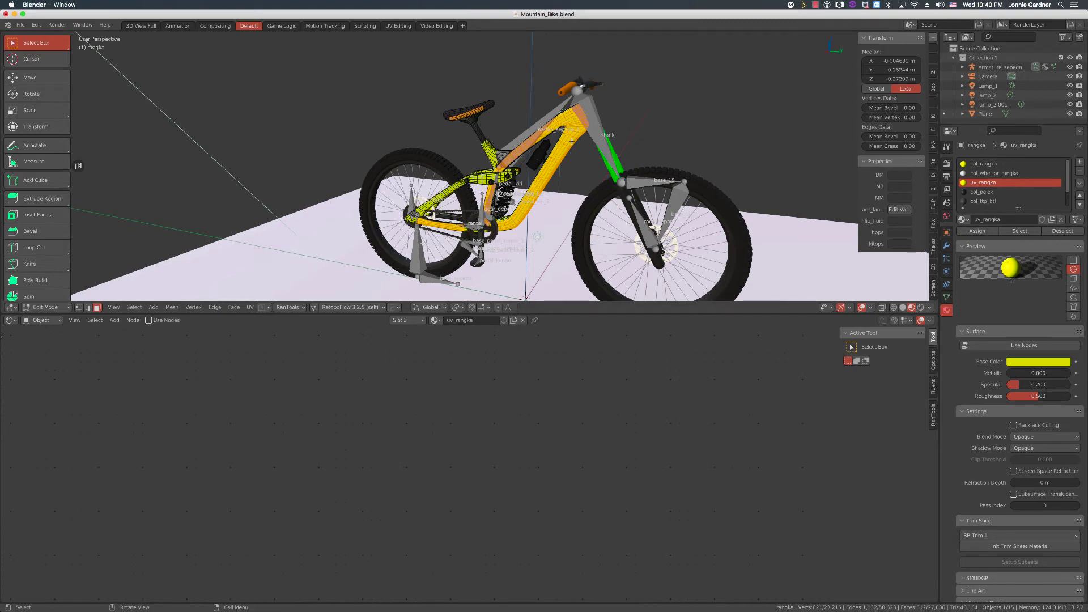
left_click(993, 198)
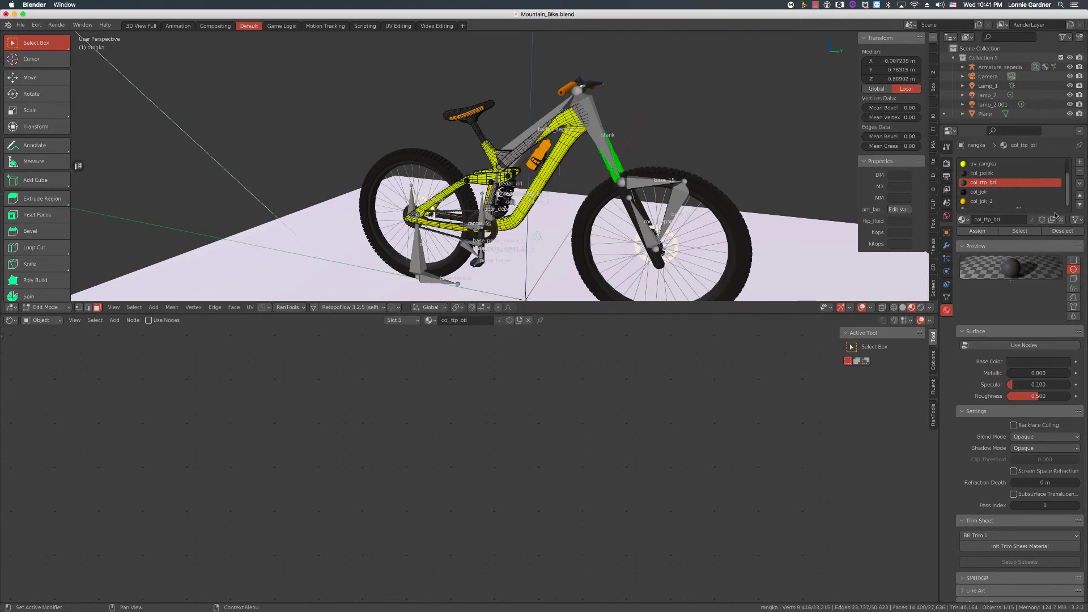
left_click(1062, 231)
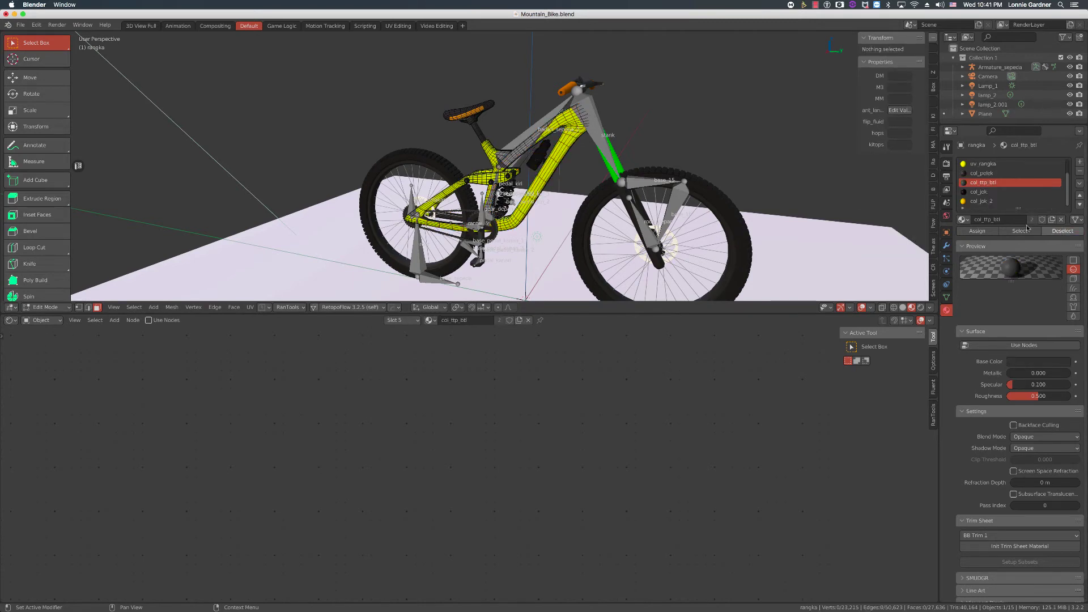
Step: Select the faces assigned to the col_jok material to see which part of the saddle it covers, and deselect them
left_click(984, 193)
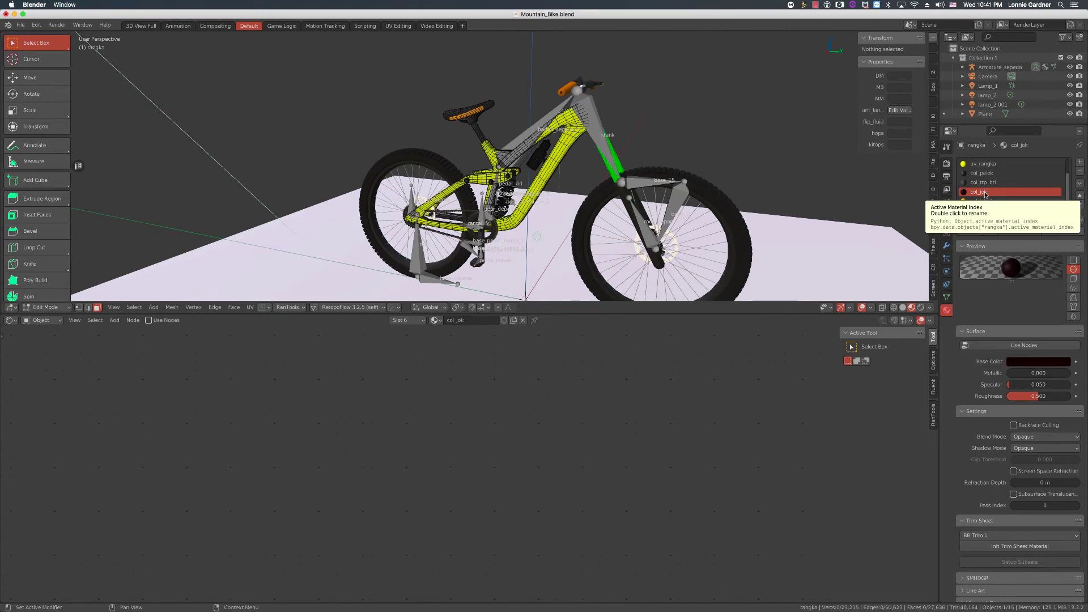
left_click(1015, 231)
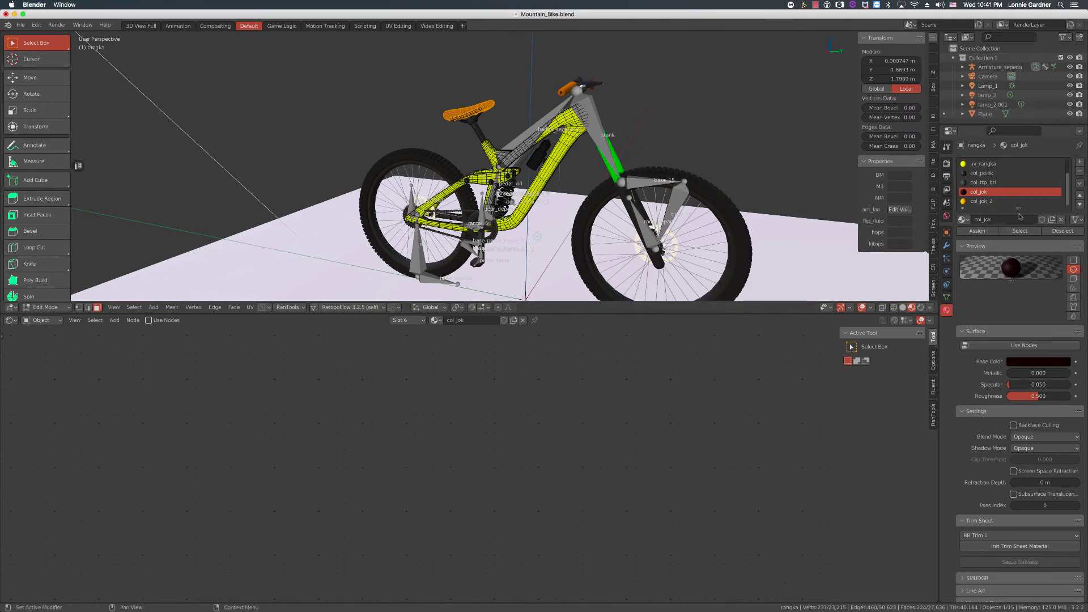
left_click(1068, 231)
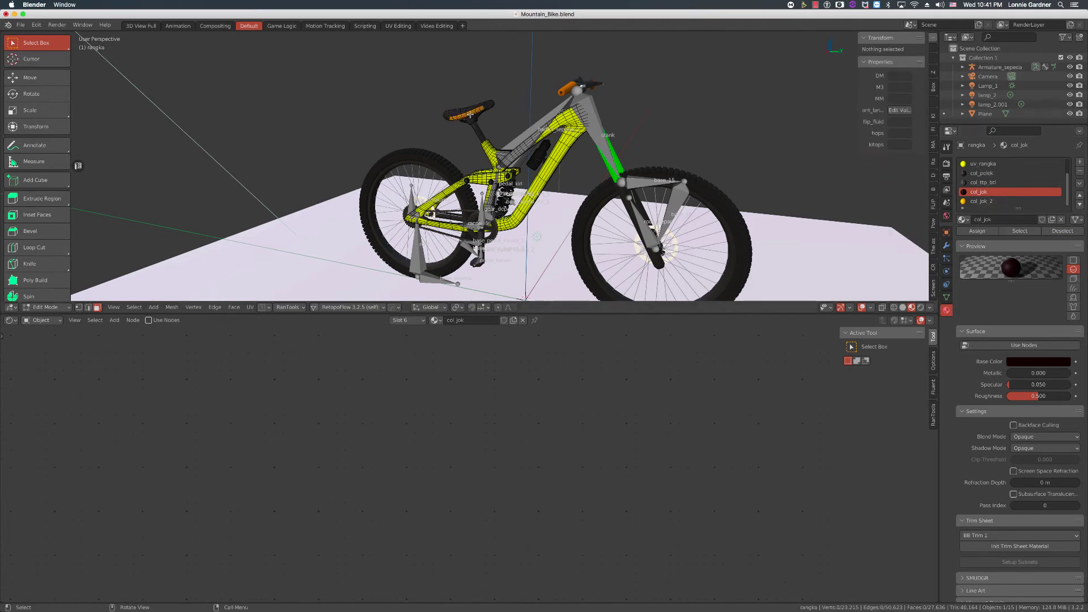
Step: Select the faces assigned to col_jok_2, check that material's base colour, and deselect the faces
left_click(982, 202)
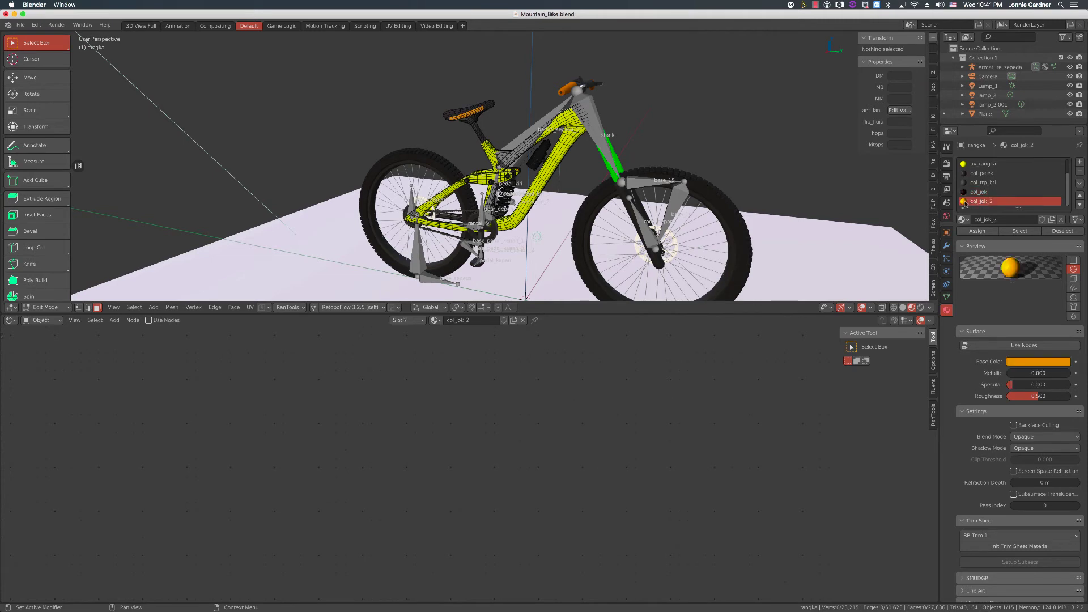
left_click(1017, 231)
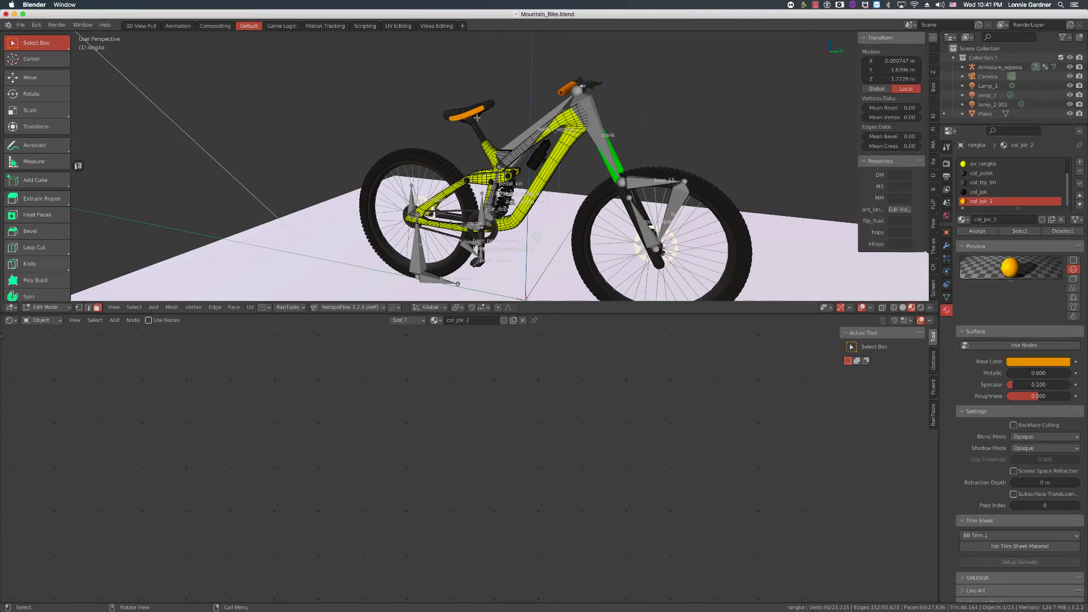
left_click(1034, 361)
left_click(997, 164)
left_click(998, 201)
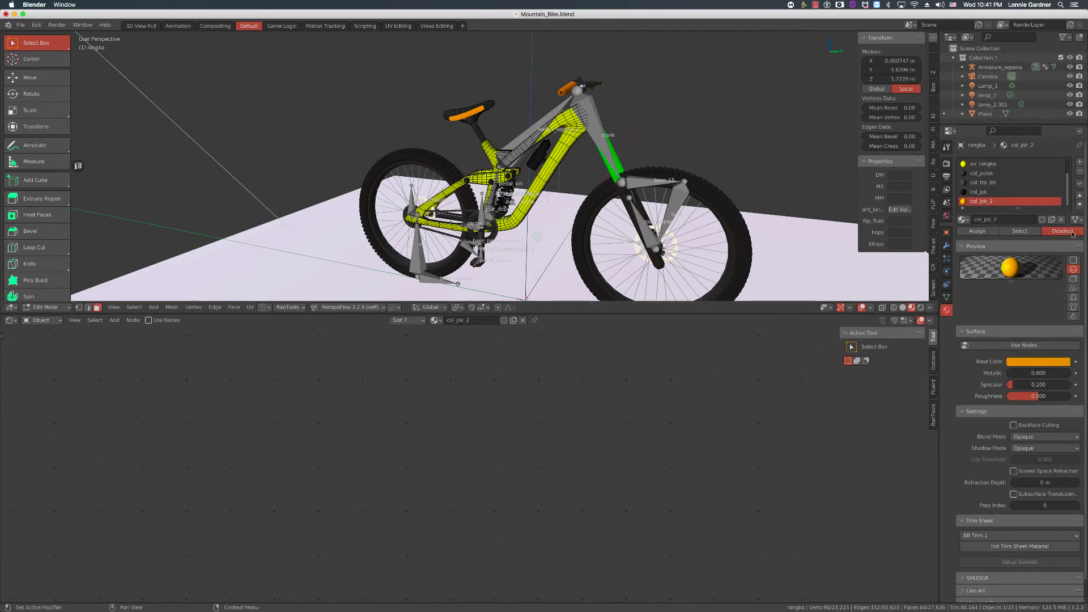
left_click(1062, 231)
Step: Select the main frame faces assigned to uv_rangka, look at the material's base colour, and clear the selection
left_click(997, 165)
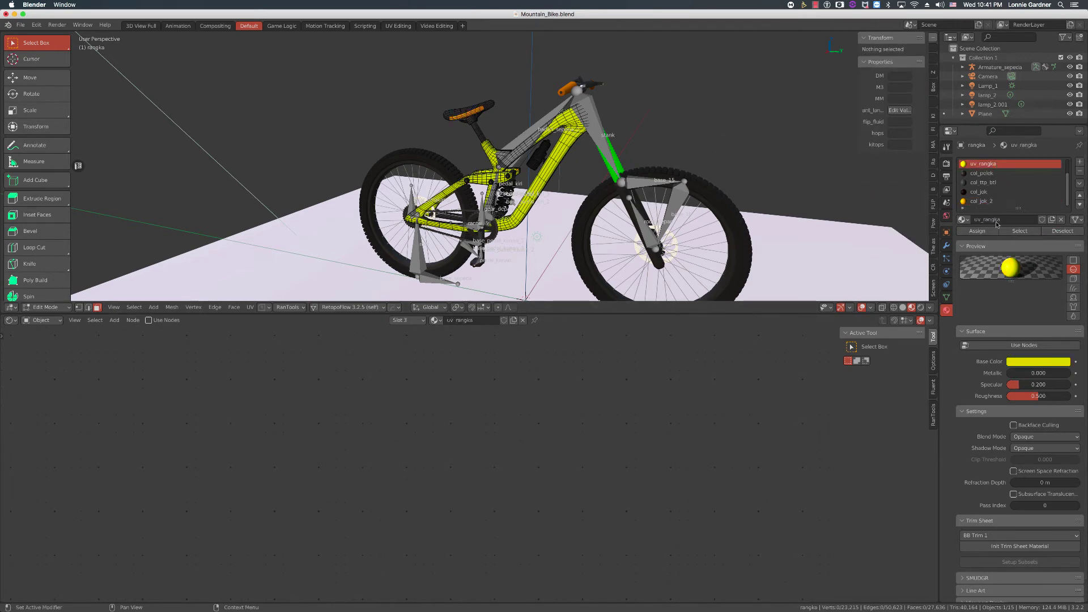
left_click(1026, 232)
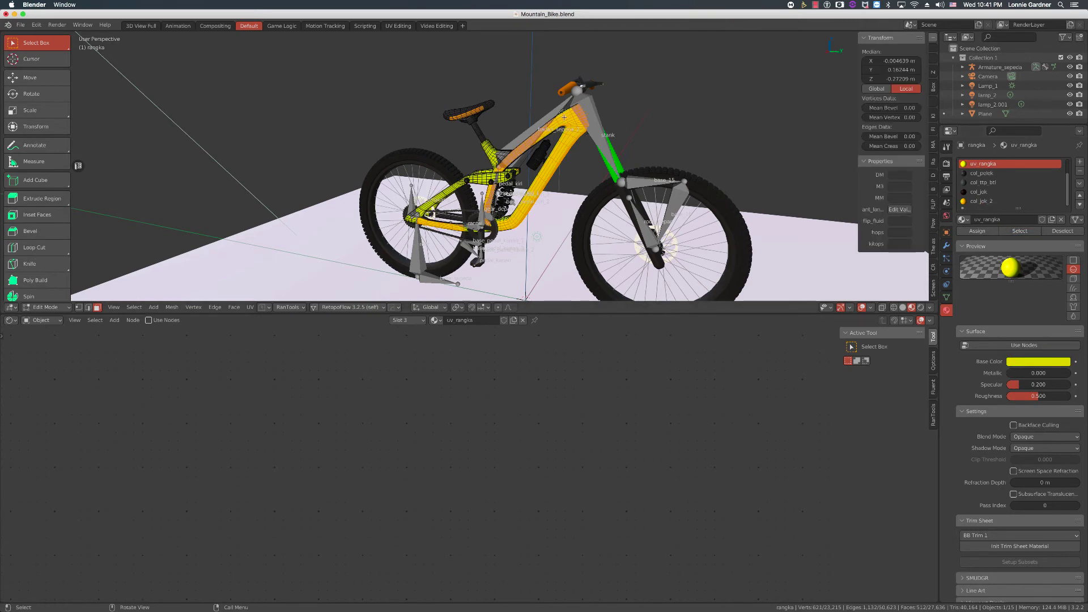
left_click(1031, 362)
left_click(693, 135)
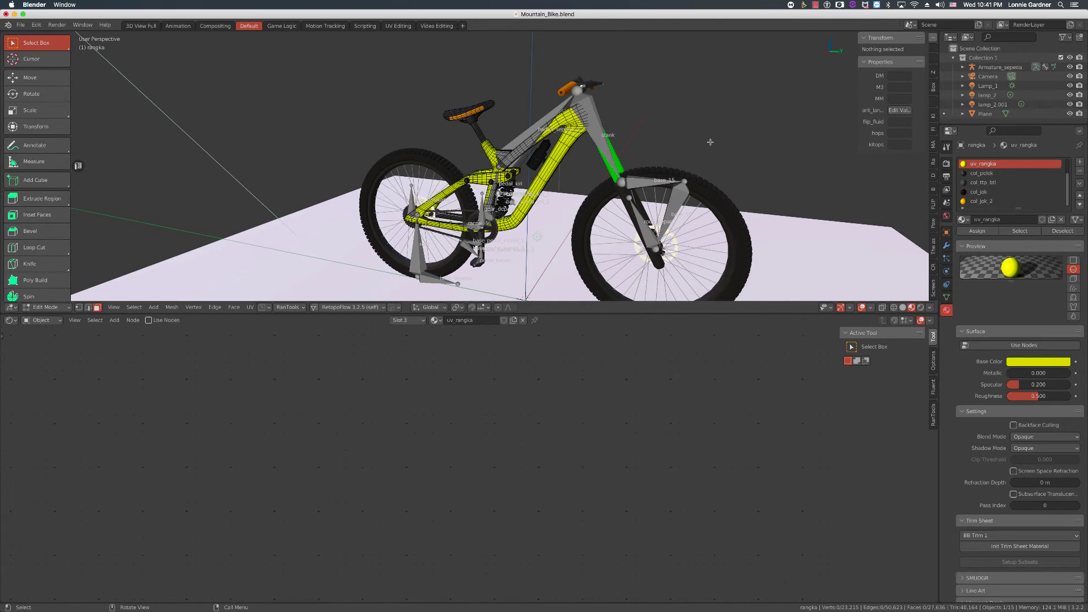
Step: Return to Object Mode, clear the object selection and reselect the yellow frame with uv_rangka as its active material
key("Tab")
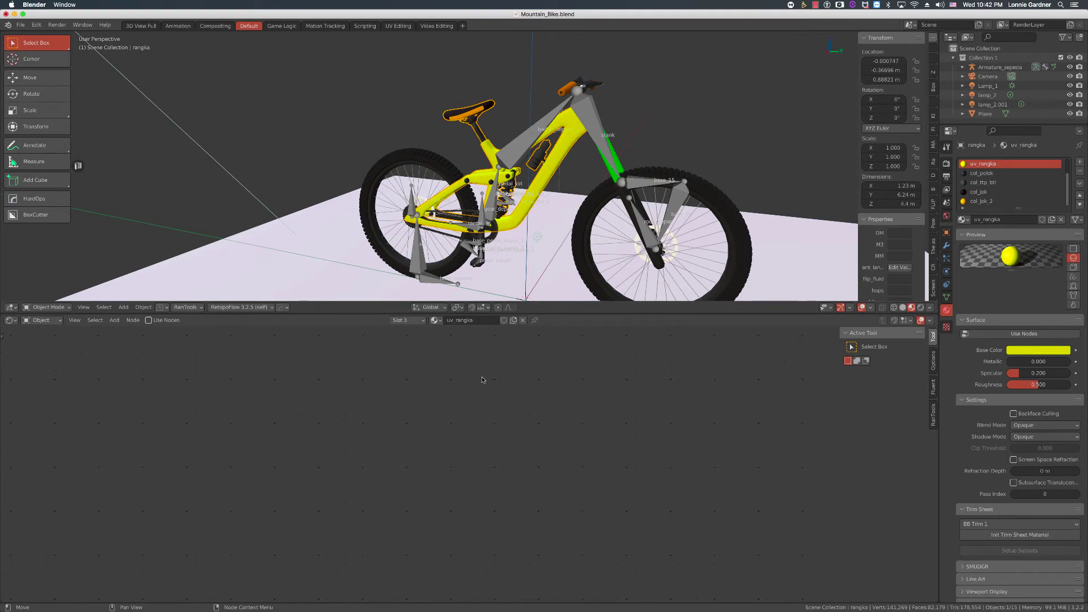
left_click(738, 146)
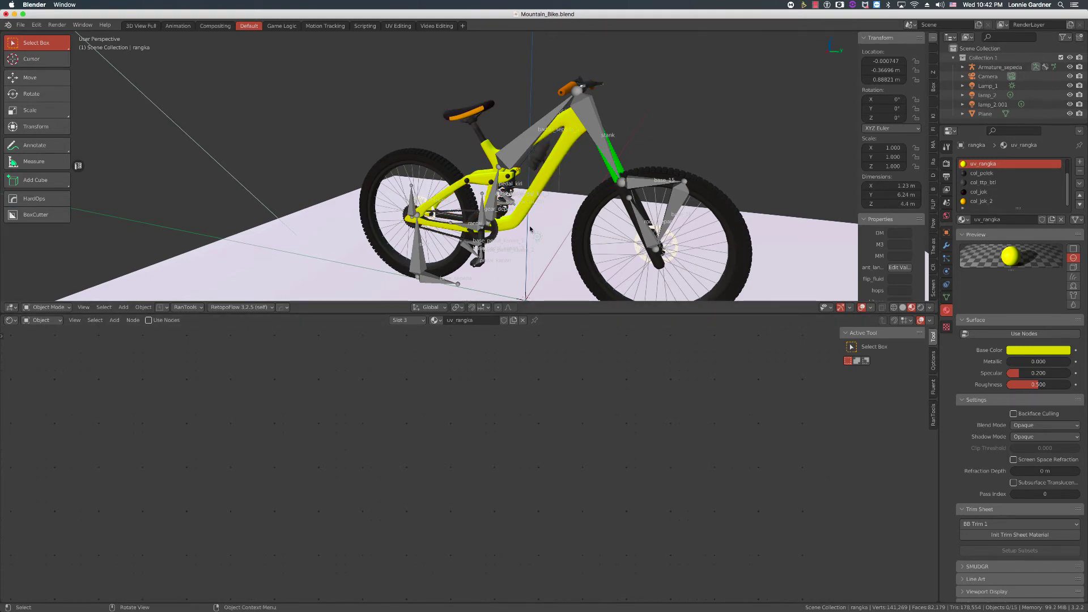
left_click(562, 153)
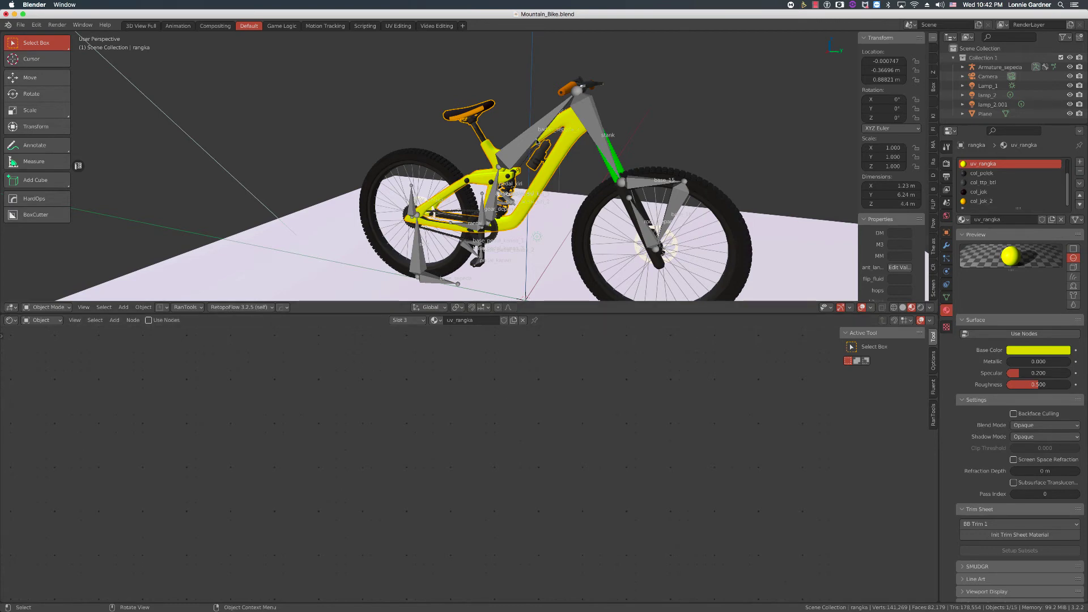
Step: Clear the frame selection, enlarge the 3D viewport downward and switch it to Solid shading
left_click(718, 108)
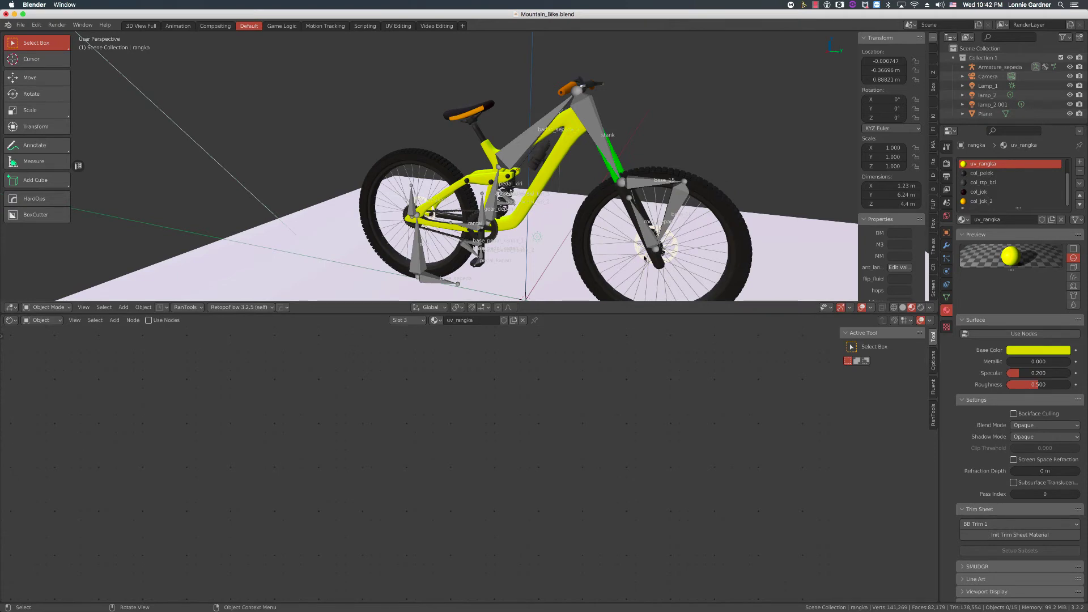
left_click_drag(566, 313, 562, 374)
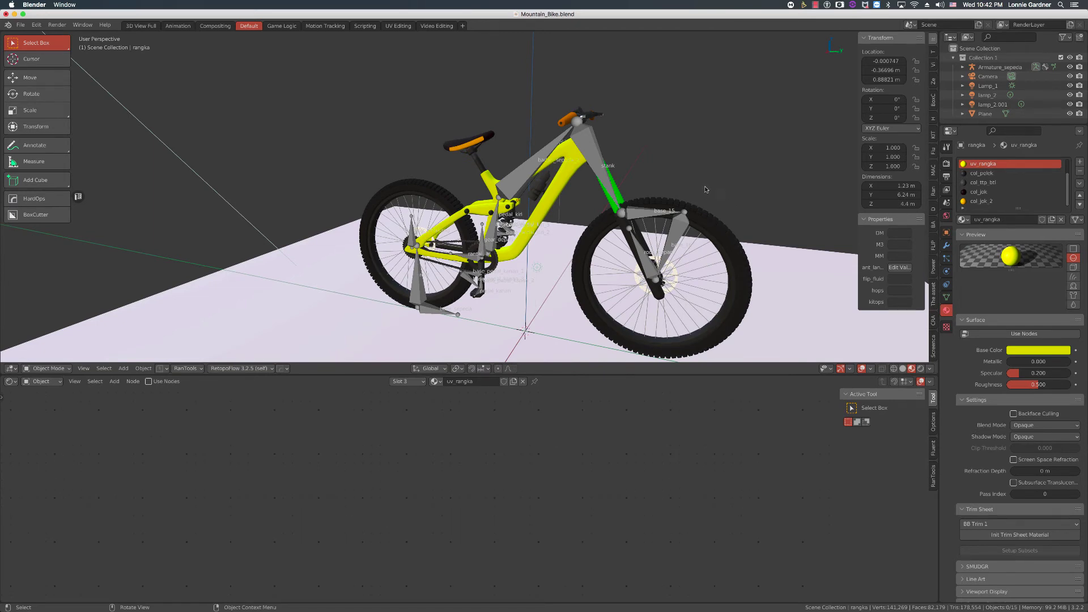
left_click(903, 368)
Step: Compare the Object, Attribute, Texture, Random and Single viewport colour types in Solid shading, and return to Material colour
left_click(929, 368)
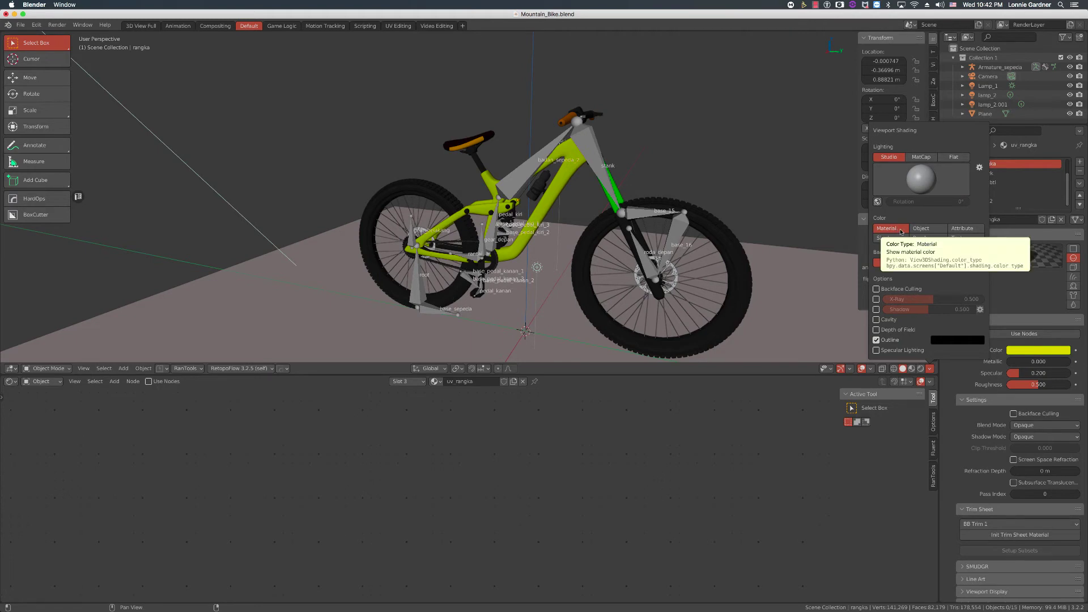
left_click(921, 228)
left_click(963, 228)
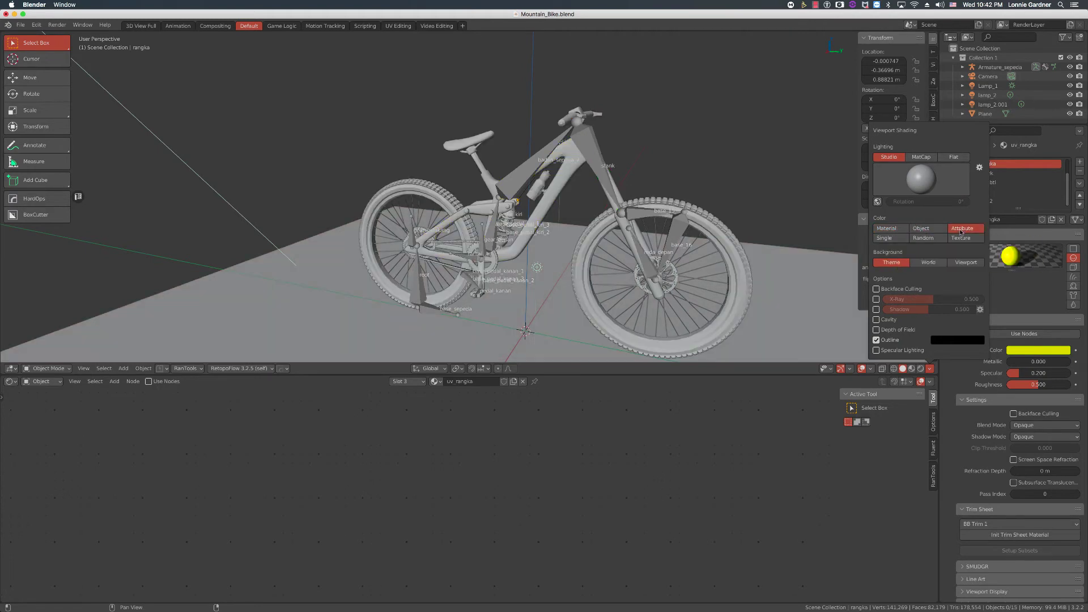
left_click(965, 238)
left_click(925, 238)
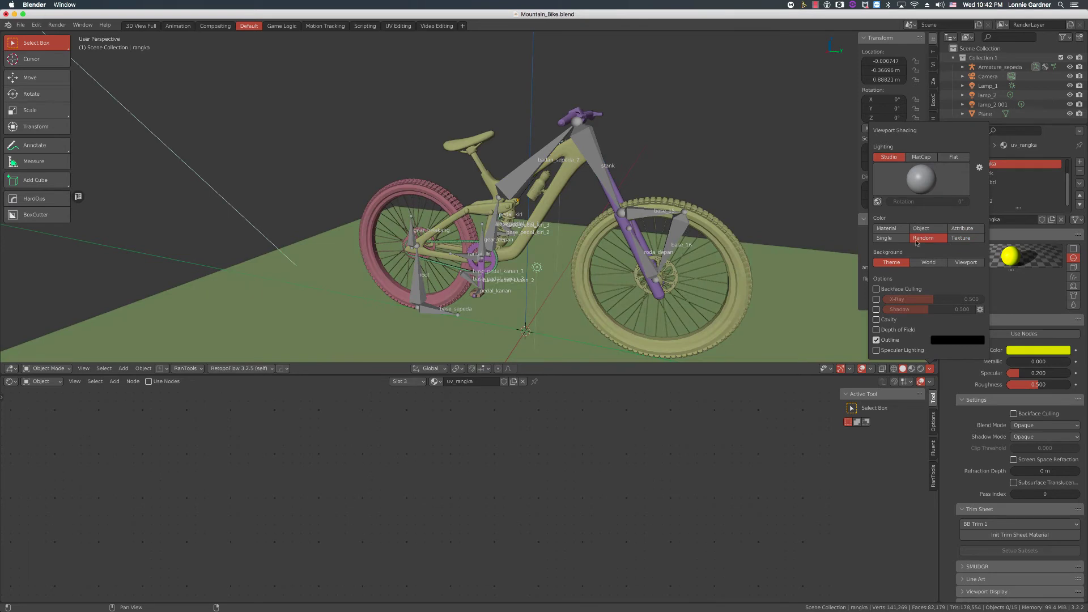
left_click(885, 238)
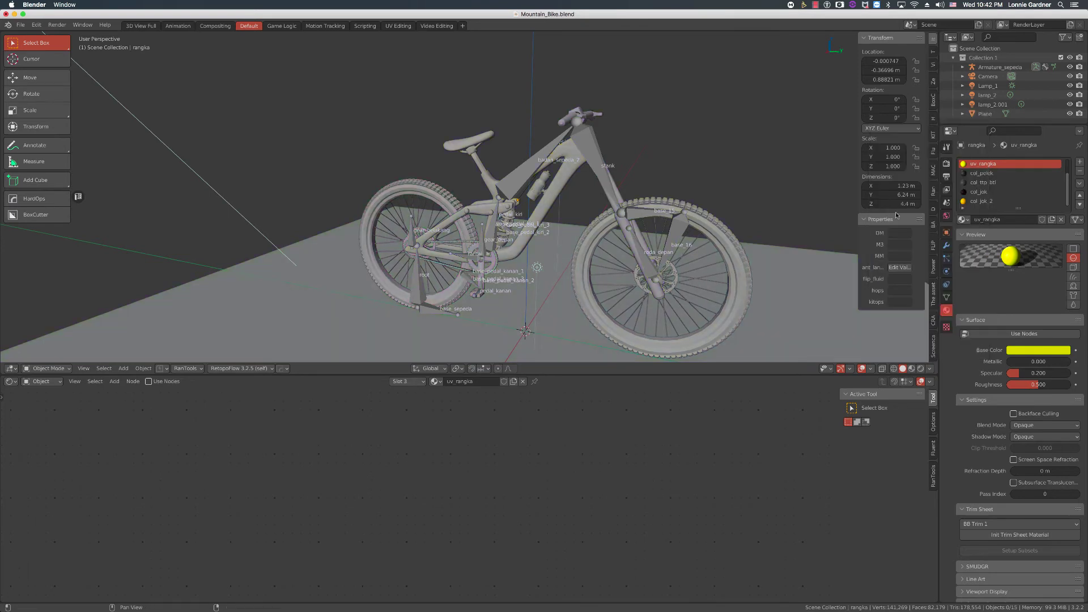
left_click(930, 368)
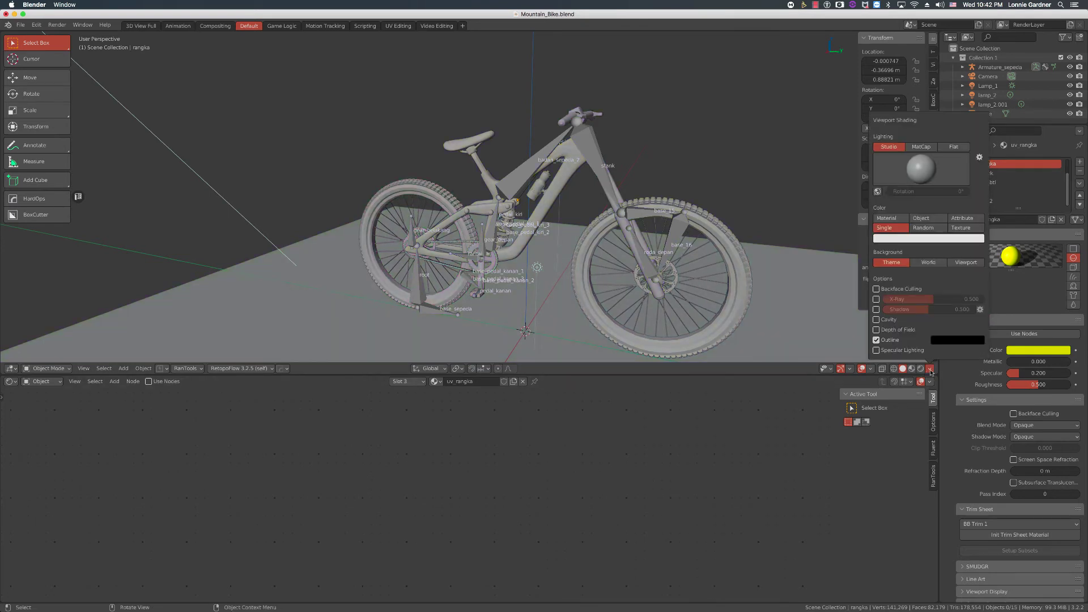
left_click(903, 219)
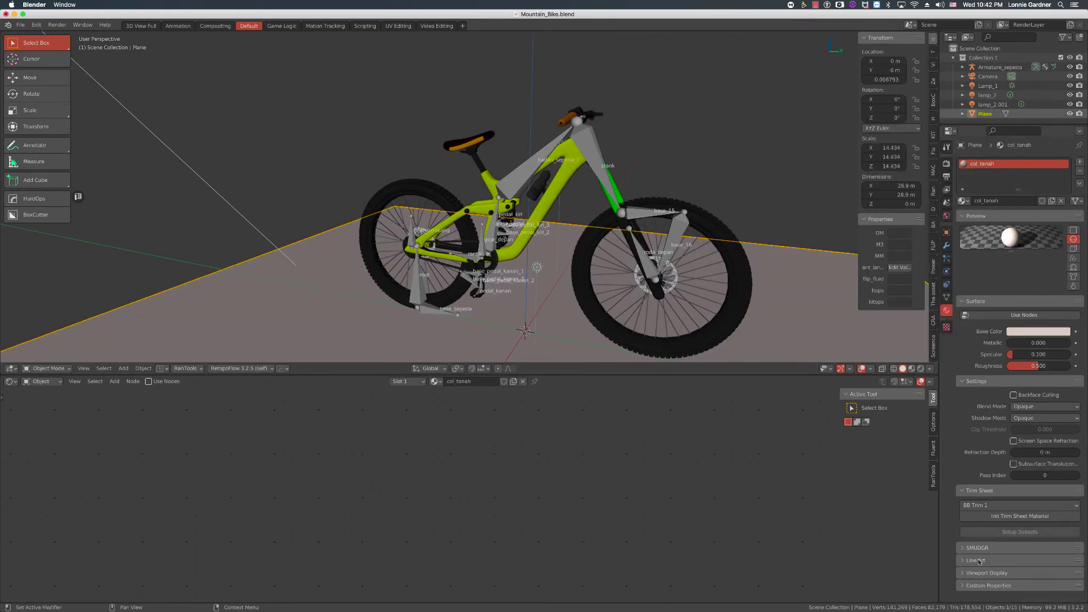
Step: Show the Viewport Display colour settings of the ground plane's col_tanah material and check the plane in the viewport
left_click(968, 574)
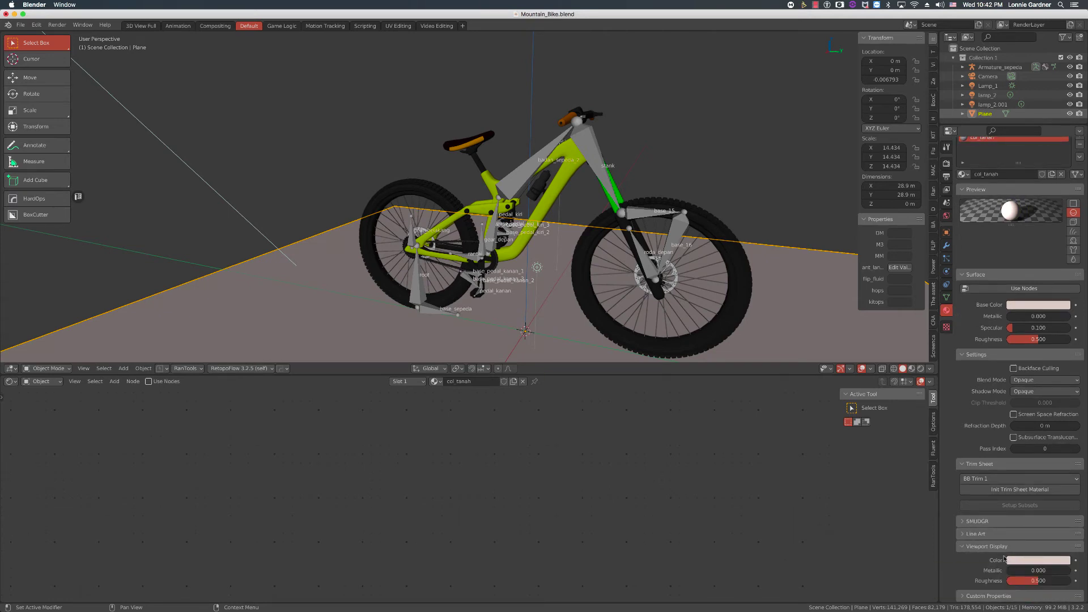
scroll(913, 346, "down", 10, "shift")
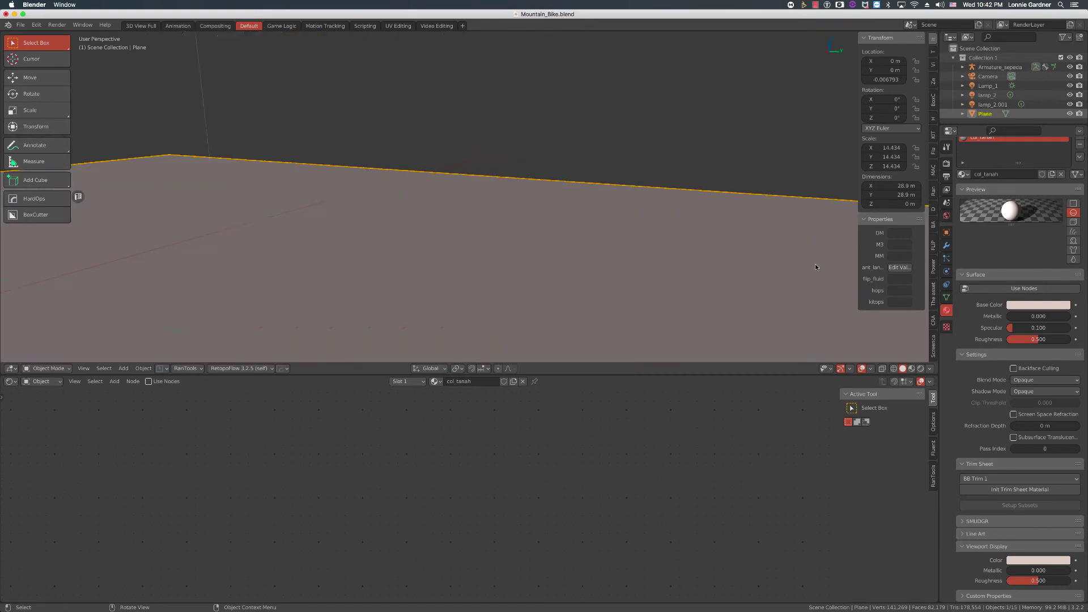
scroll(815, 263, "down", 2)
scroll(814, 264, "up", 3)
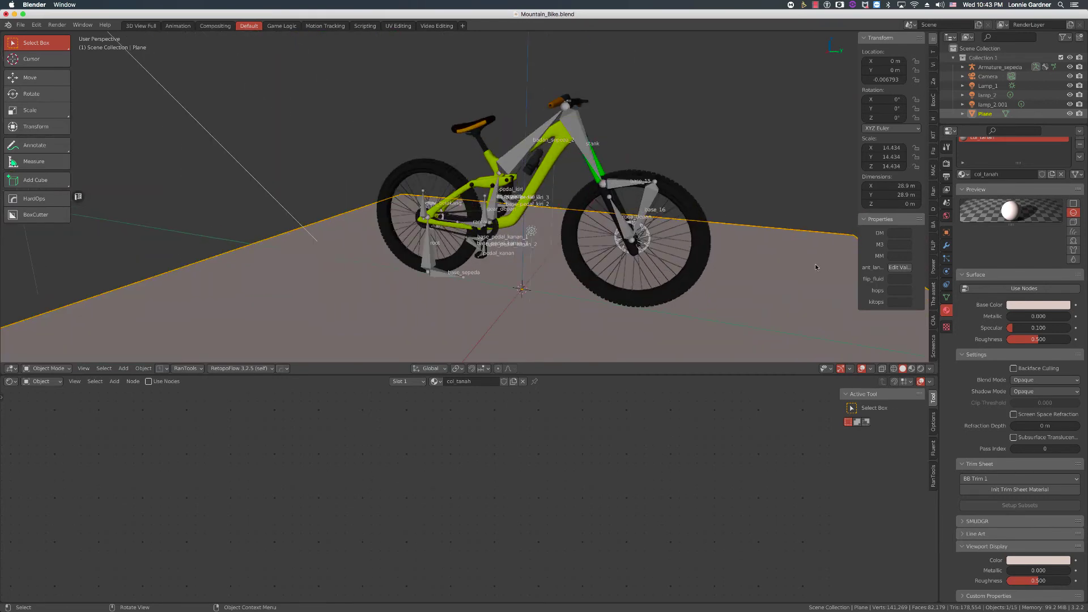
scroll(814, 263, "up", 5)
Step: Deselect the ground plane and hide the viewport's transform sidebar
left_click(817, 198)
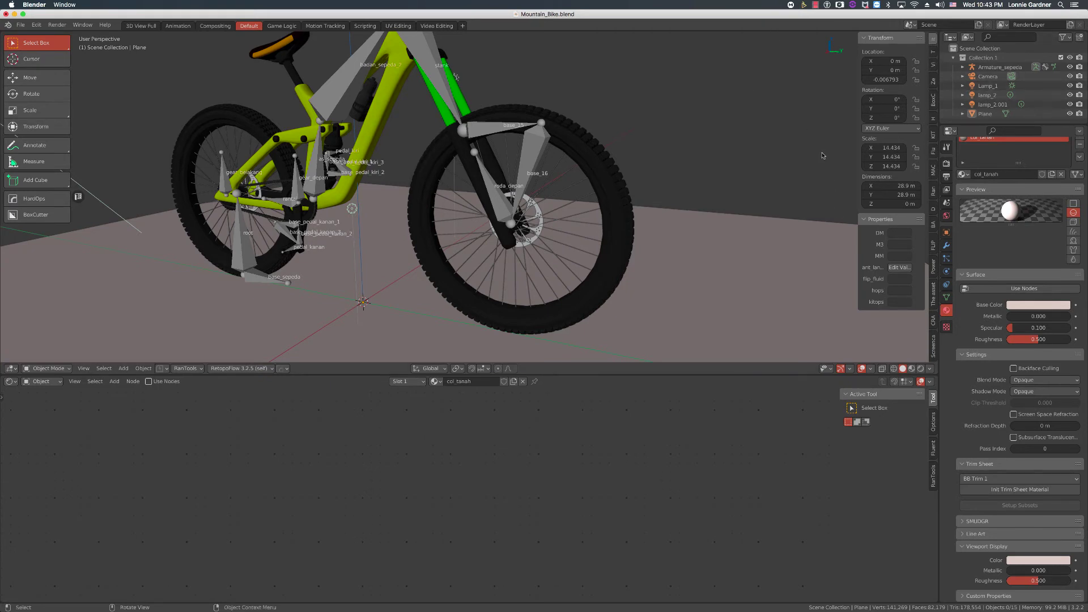
key("n")
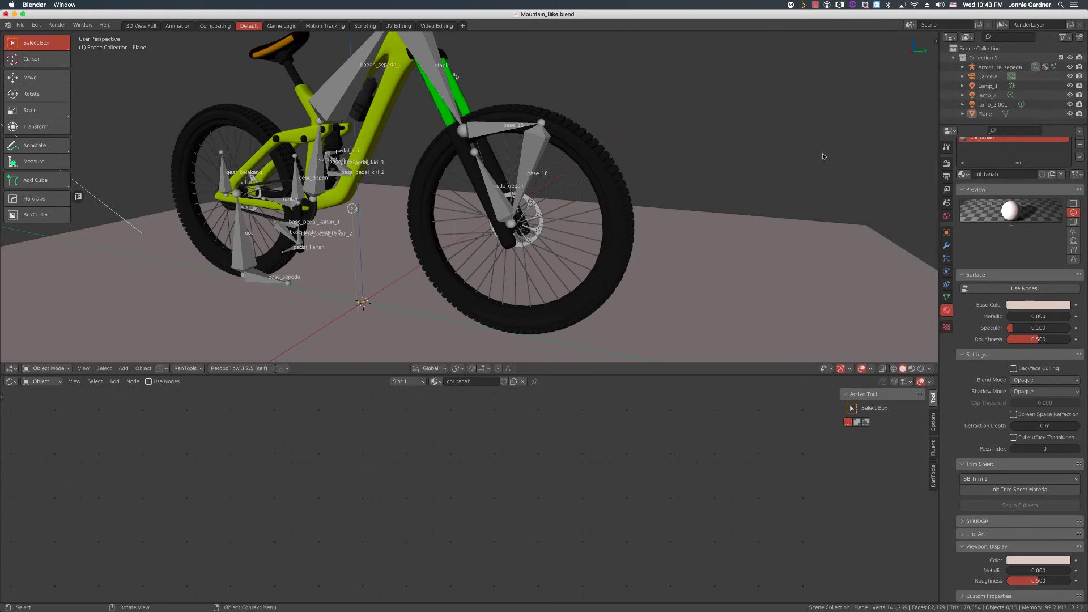
scroll(716, 186, "down", 3)
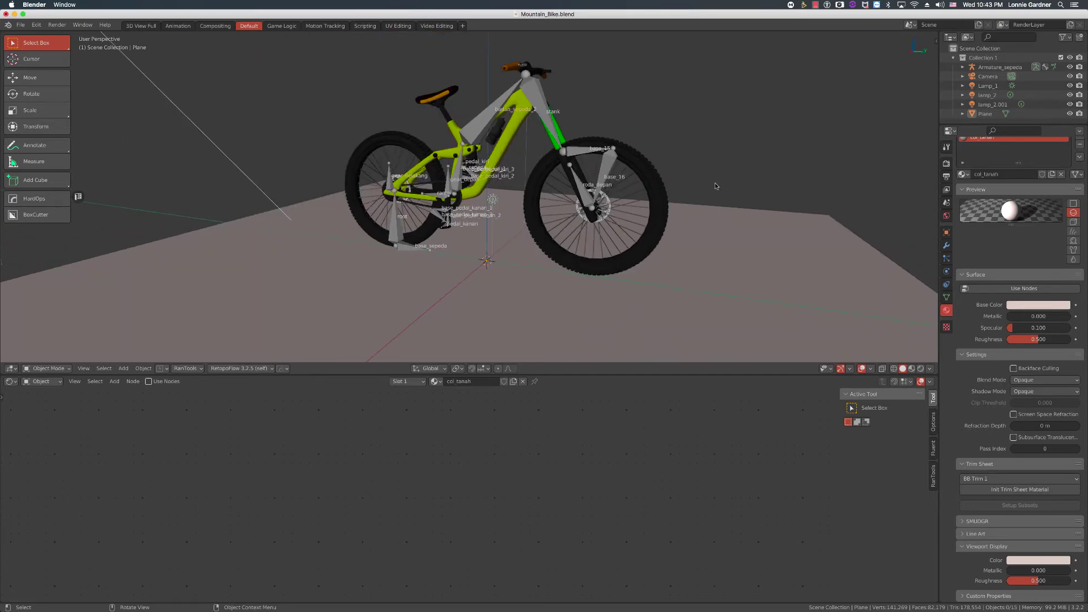
Step: Bring up the dialog for opening a file and go up from the Mountain_Bike folder to the FREE models folder
left_click(21, 25)
mouse_move(47, 72)
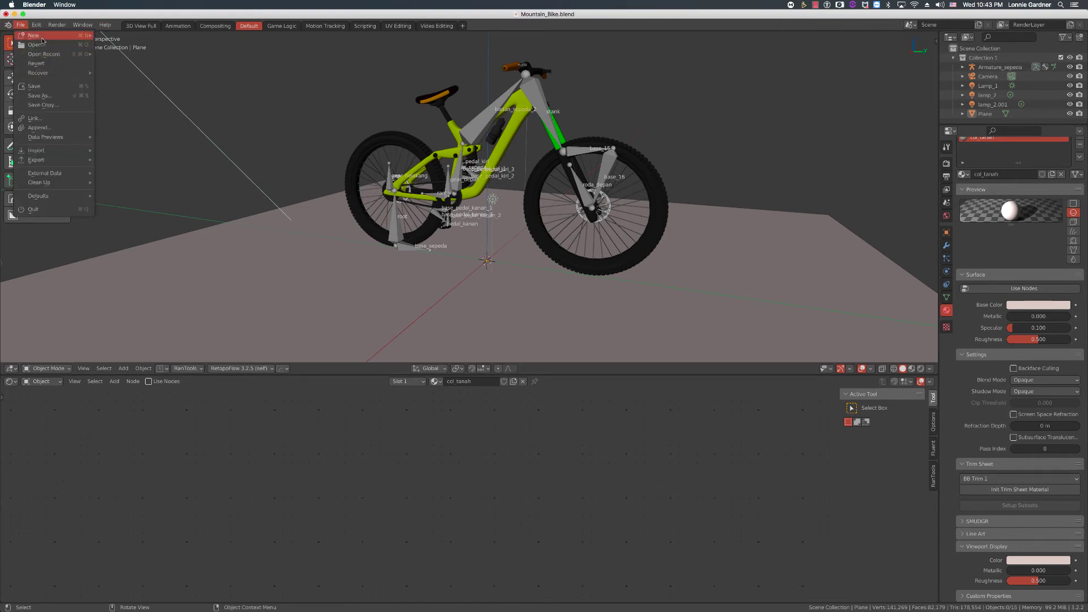
left_click(113, 35)
left_click(499, 337)
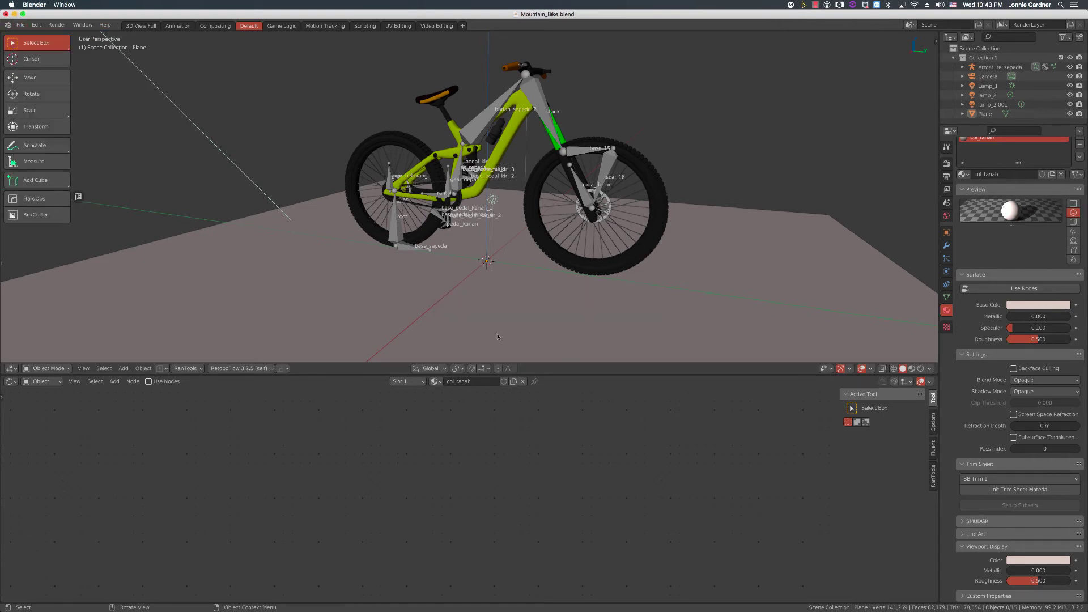
left_click(454, 154)
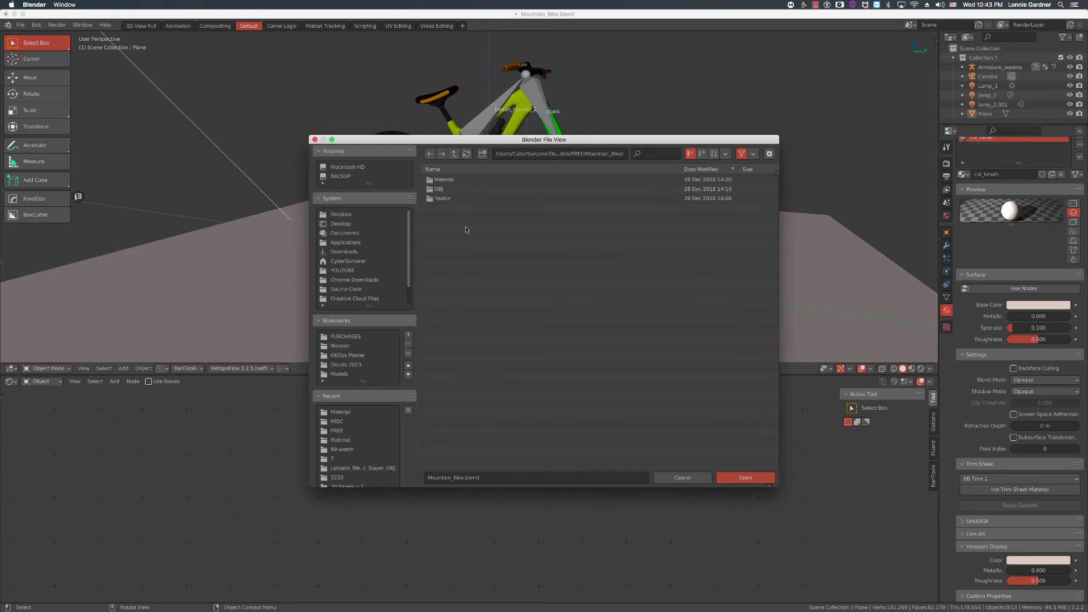
left_click(454, 153)
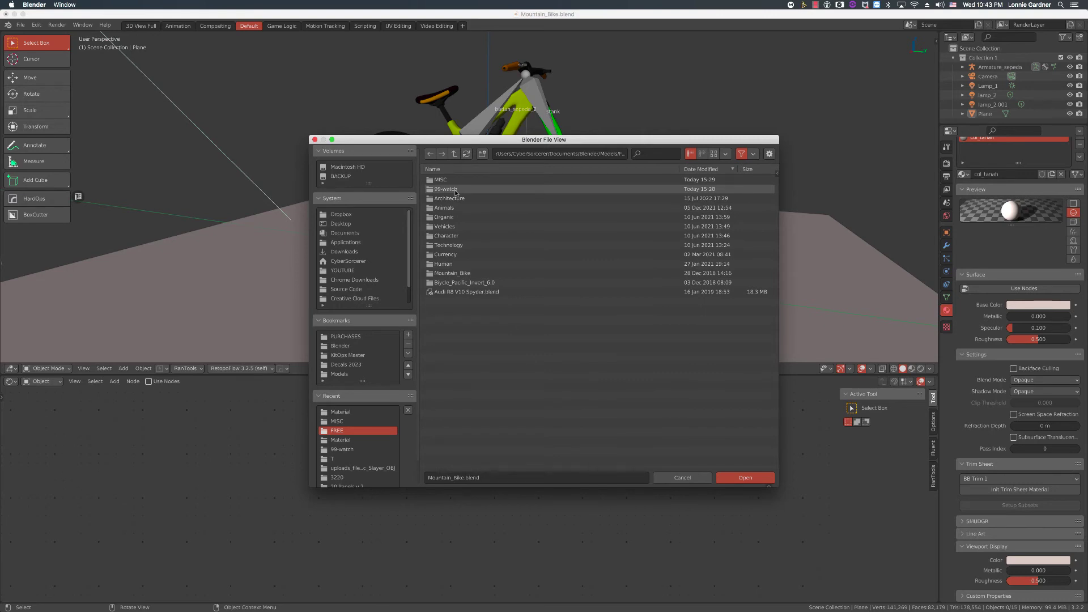
Step: Open Sepeda Facific Invert.blend from the Material folder inside Biycle_Pacific_Invert_6.0
double_click(483, 282)
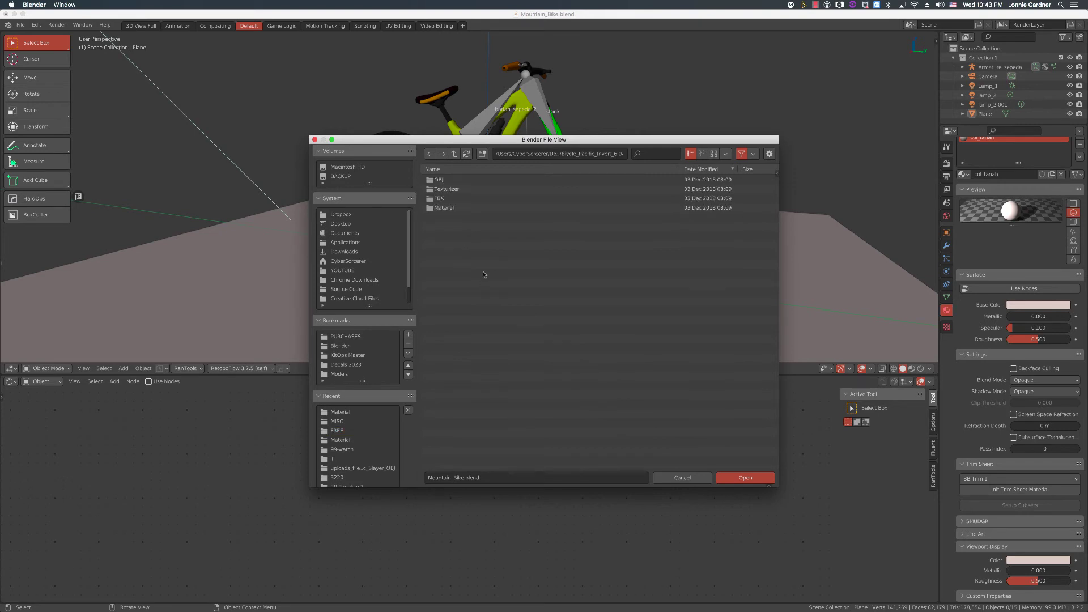
double_click(453, 205)
left_click(459, 179)
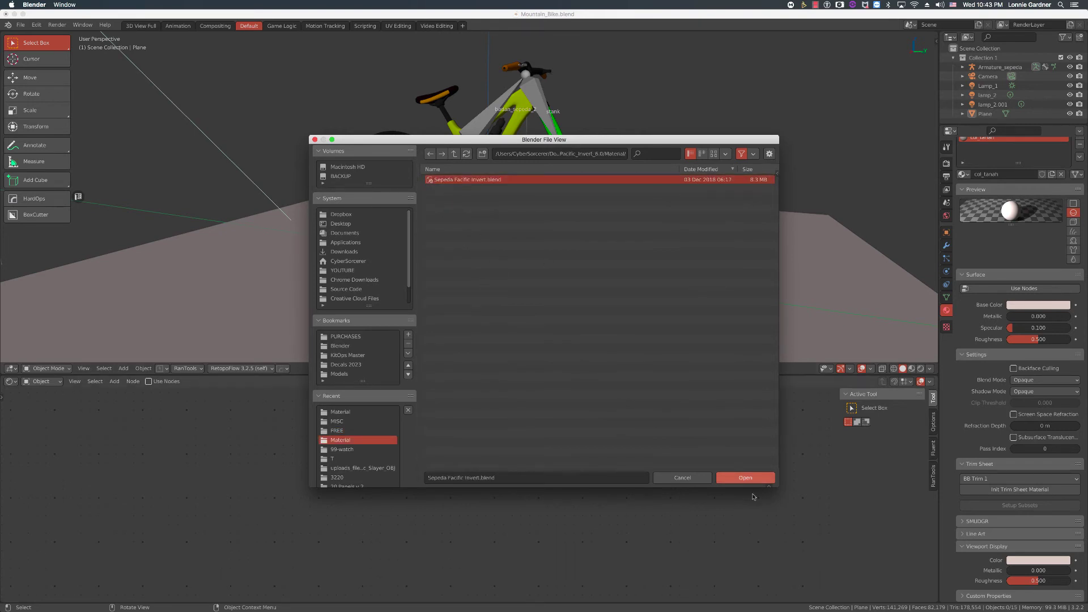
left_click(745, 478)
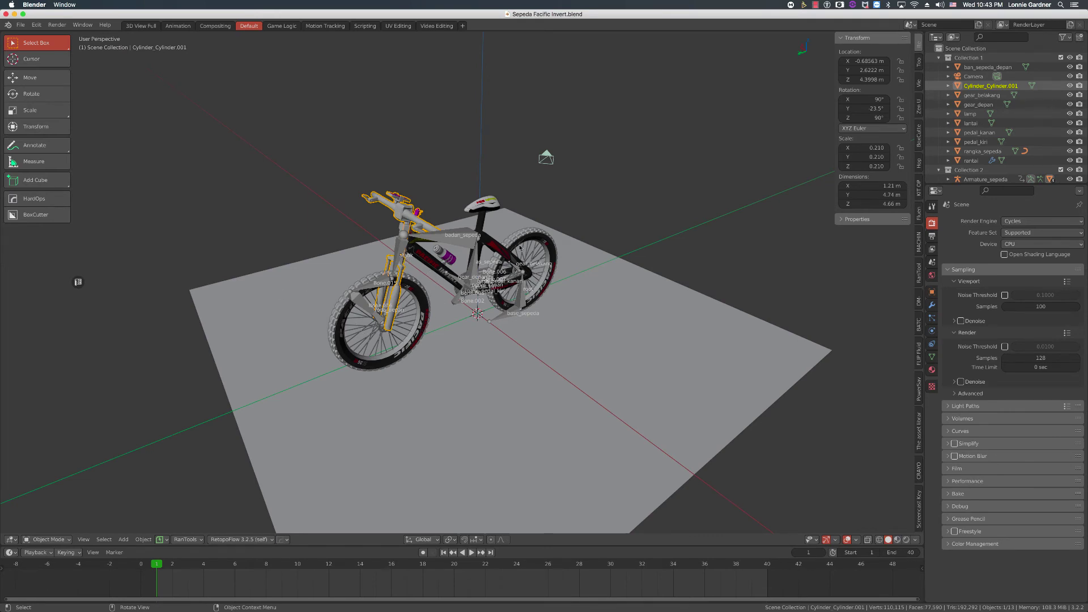
Step: Select the bicycle frame and render a still image of the scene from the camera view
left_click(426, 262)
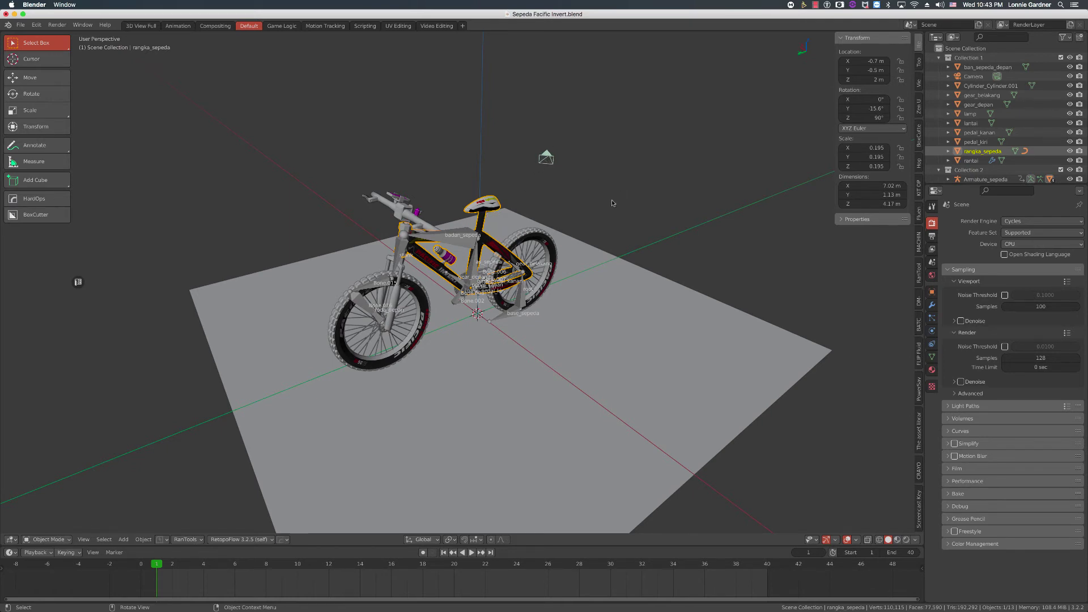
key("KP_0")
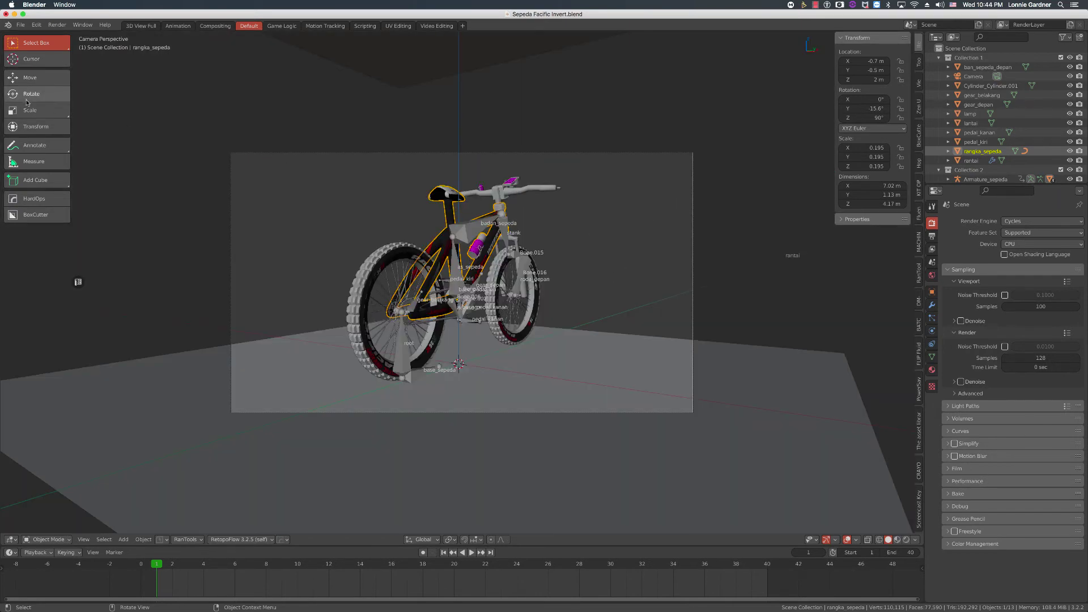
left_click(55, 26)
left_click(67, 37)
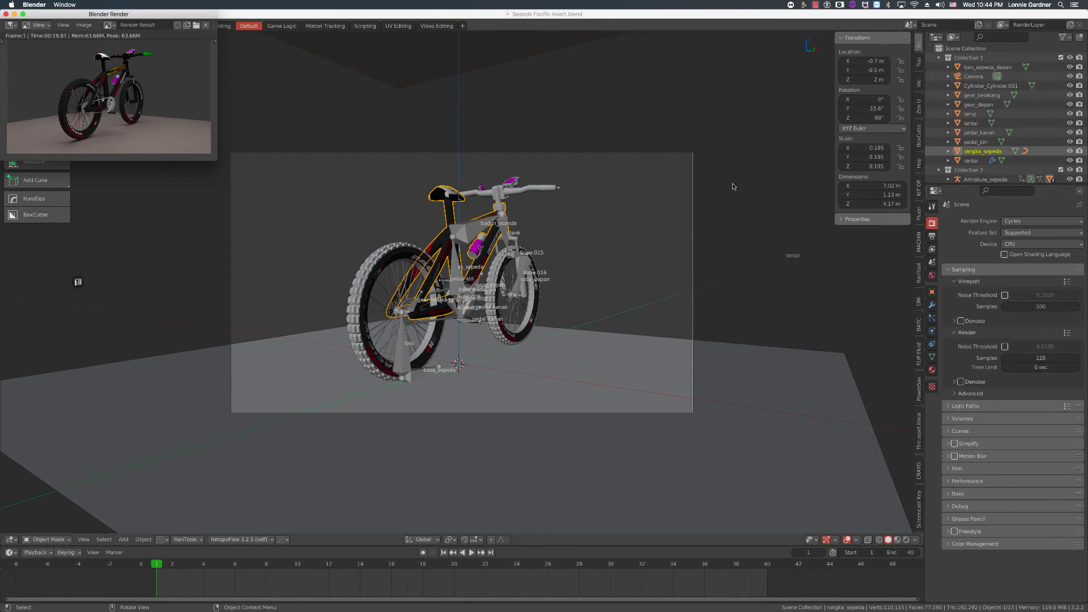
Step: Select the camera, look at its lens and data settings, and clear the selection
left_click(975, 76)
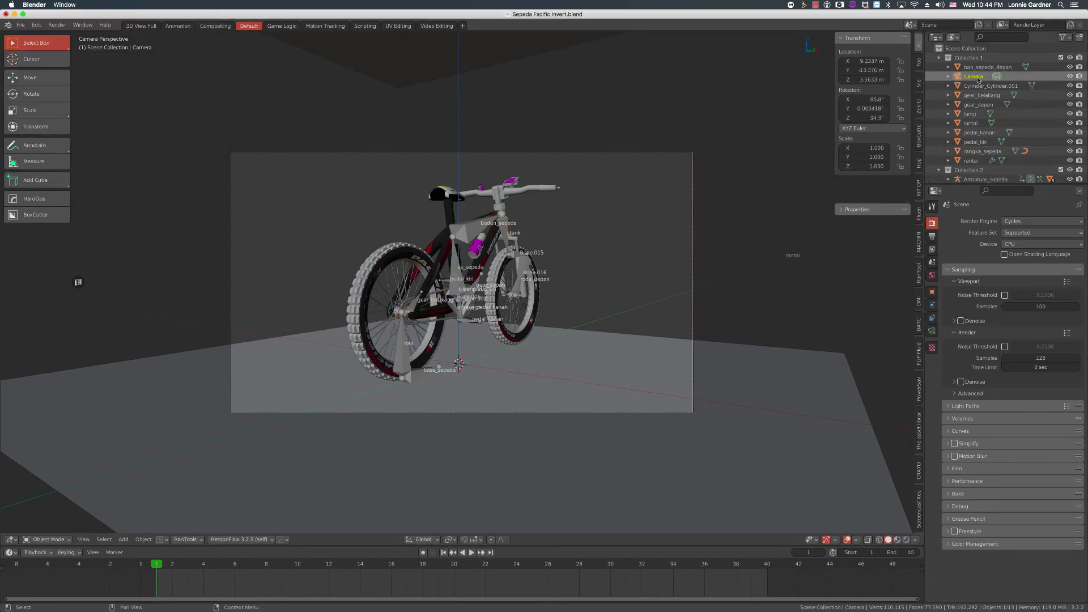
left_click(932, 331)
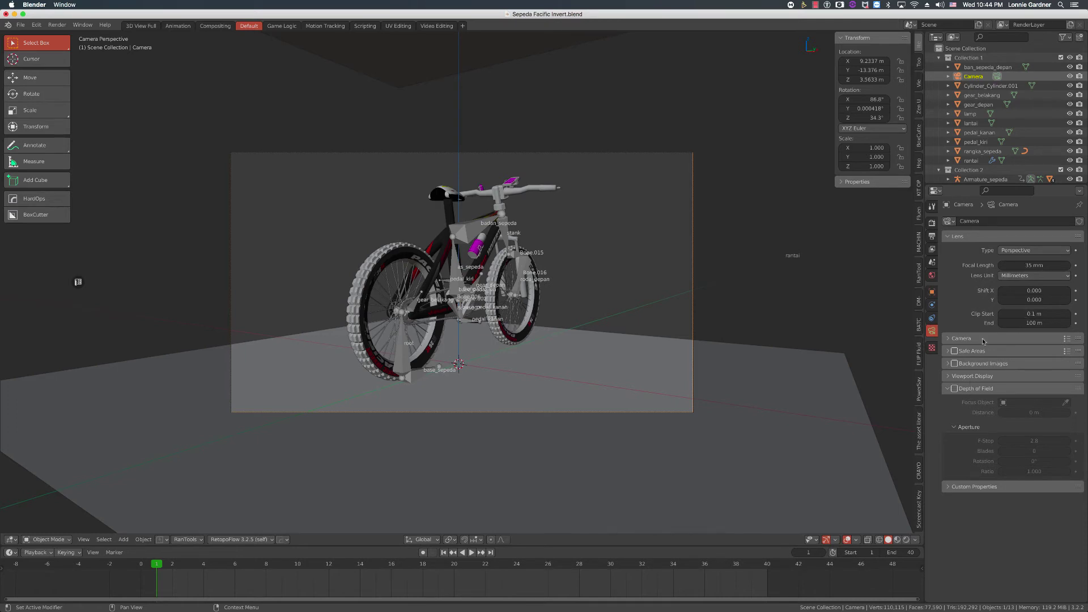
left_click(580, 133)
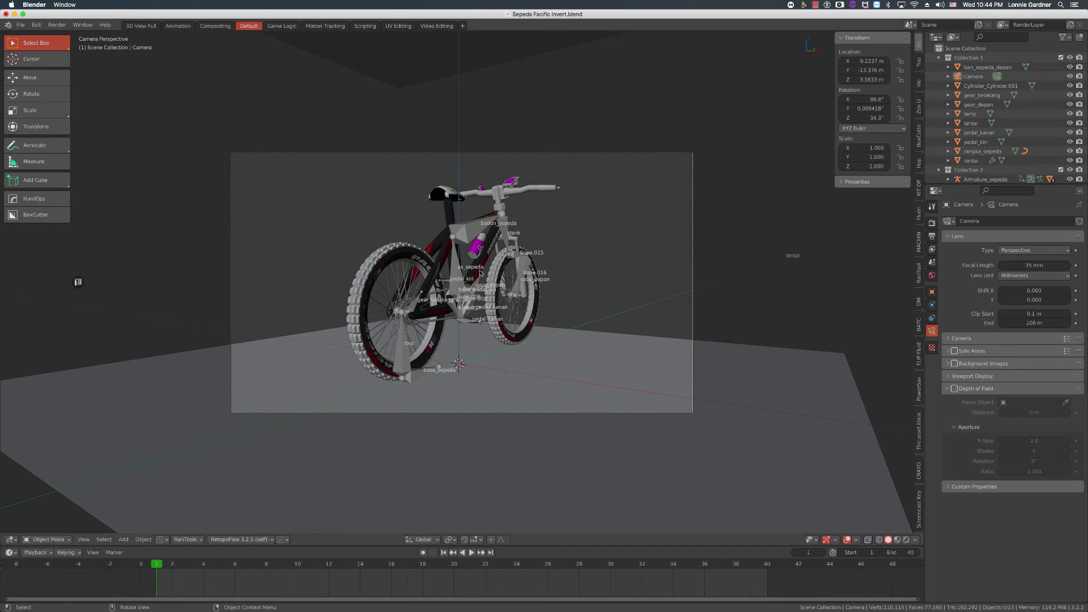
Step: Orbit the locked camera to about X 9.98, Y -12.83, Z 4.26 m, and turn off Lock To View in the HardOps settings
middle_click_drag(480, 273, 482, 275)
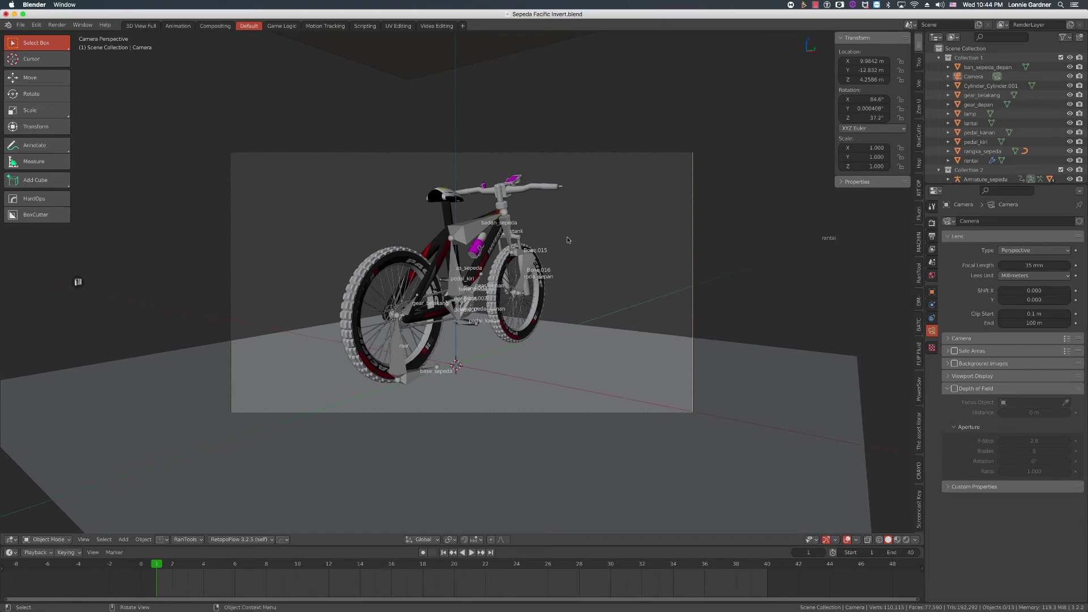
key("q")
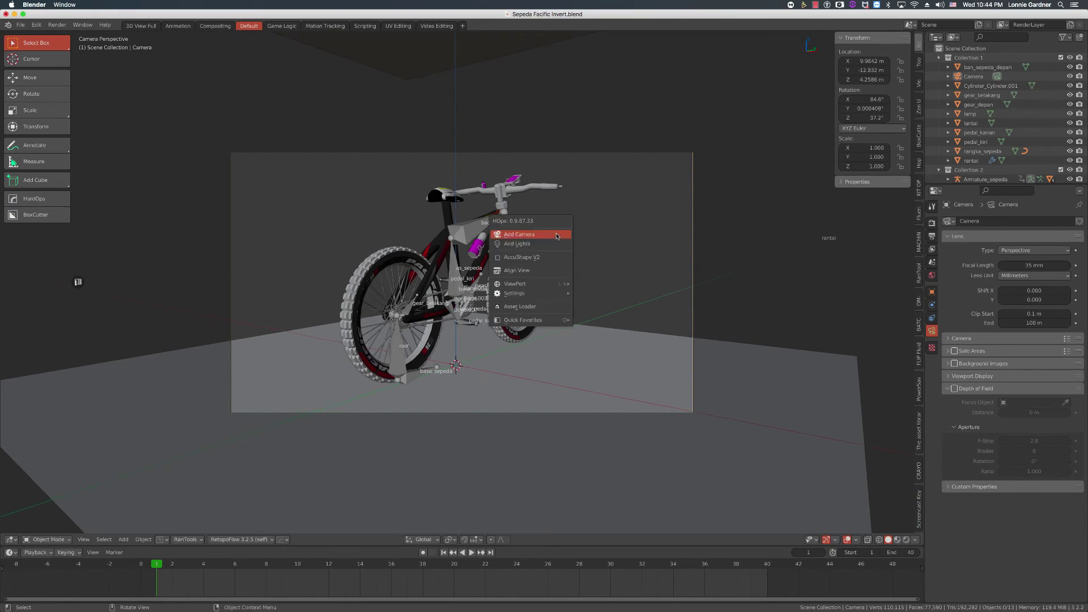
mouse_move(544, 293)
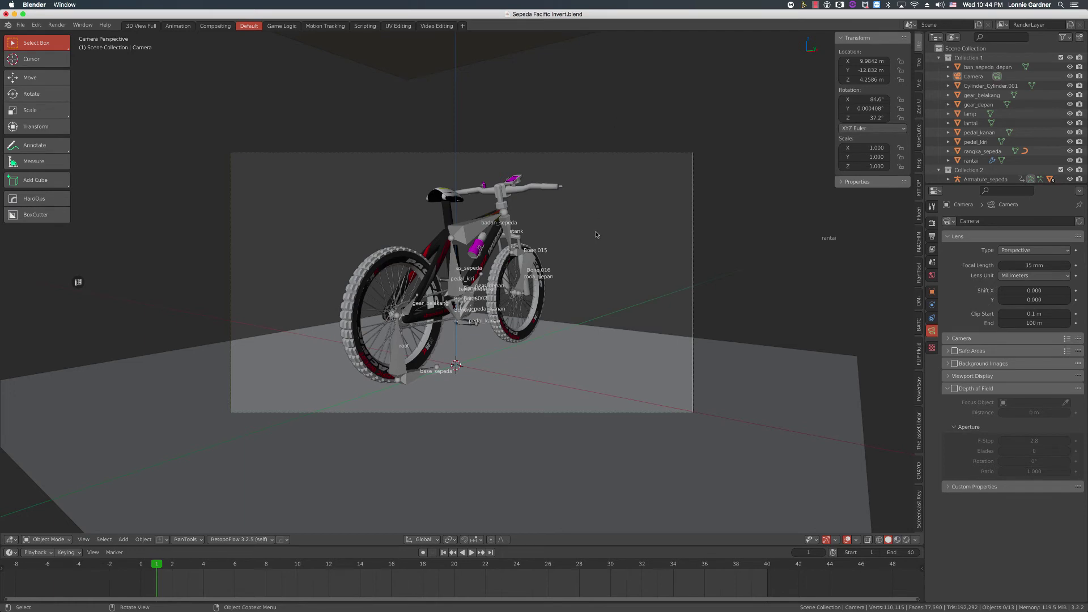
key("q")
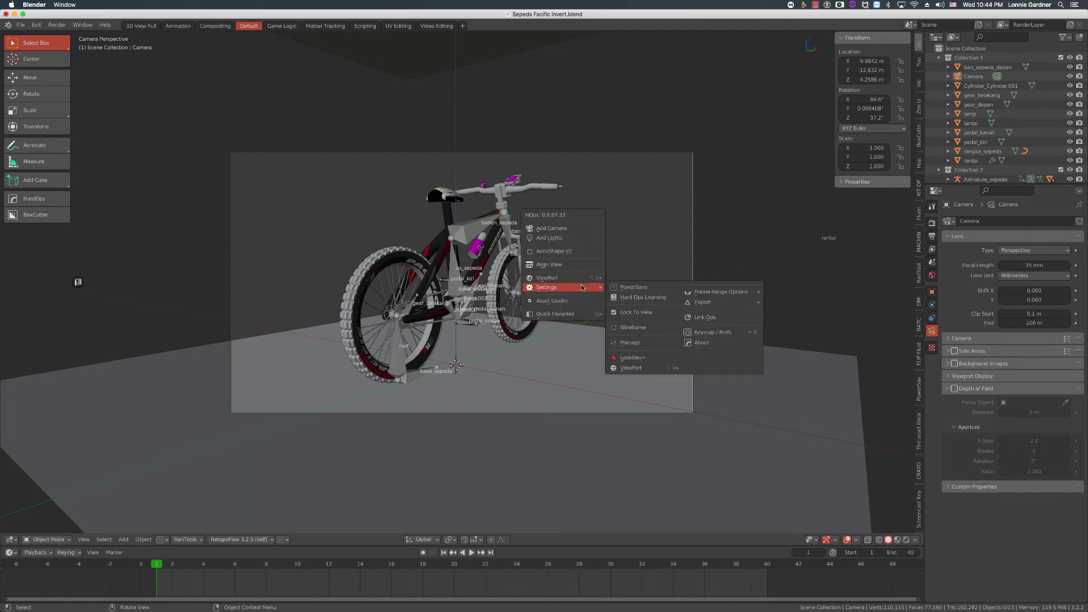
left_click(623, 312)
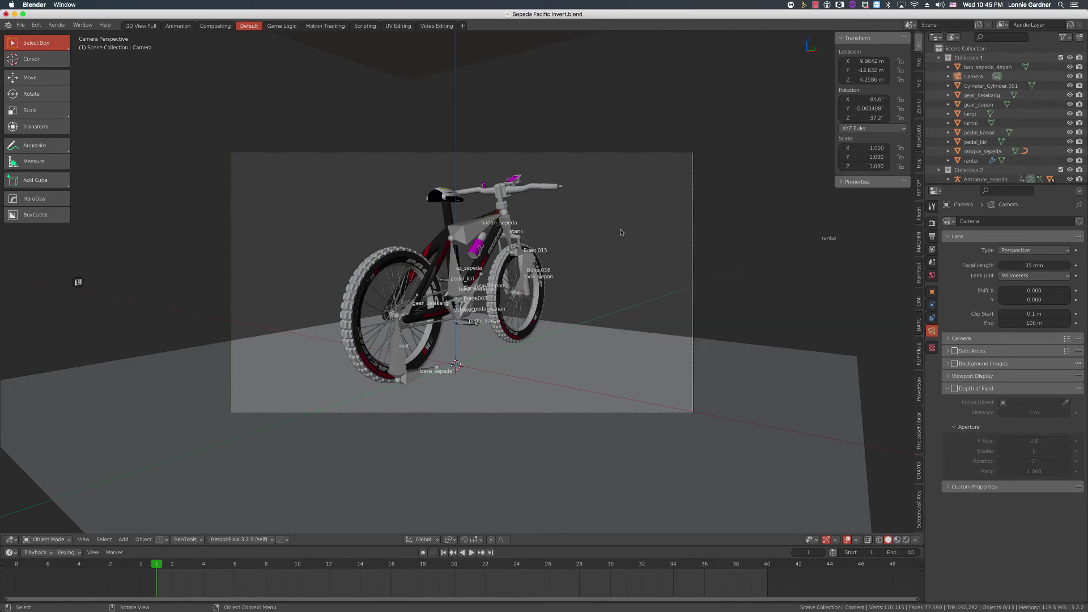
Step: Orbit out of the camera view to test that the camera is unlocked, return to camera view and select the camera
middle_click_drag(590, 253, 585, 237)
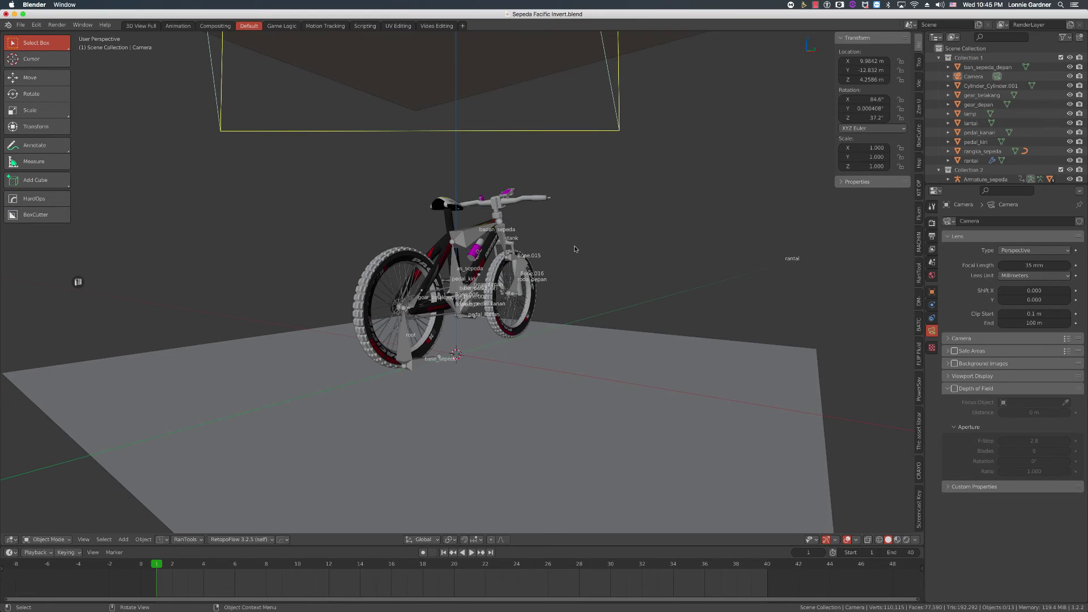
key("KP_0")
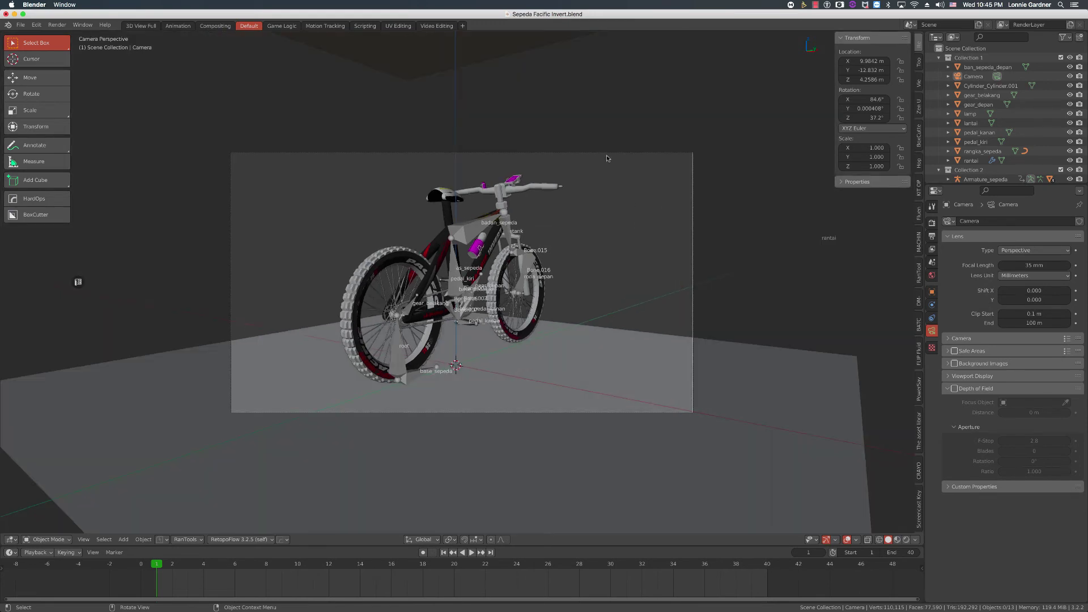
left_click(604, 158)
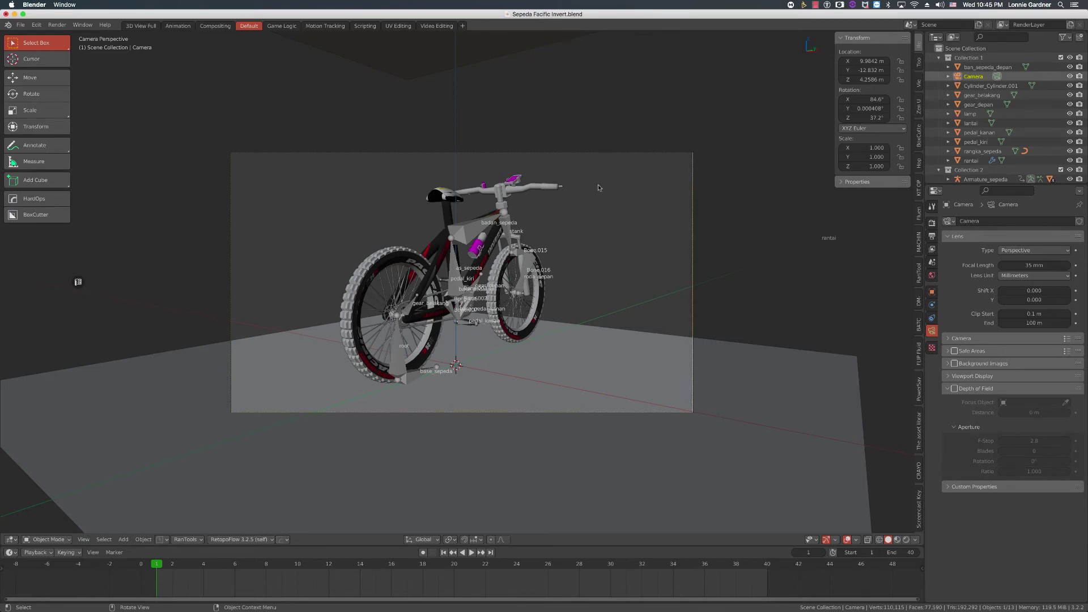
Step: Turn on Lock To View in the HardOps settings, clear the selection, and reposition the camera to about X 13.43, Y -15.54, Z 3.96 m
key("q")
mouse_move(585, 211)
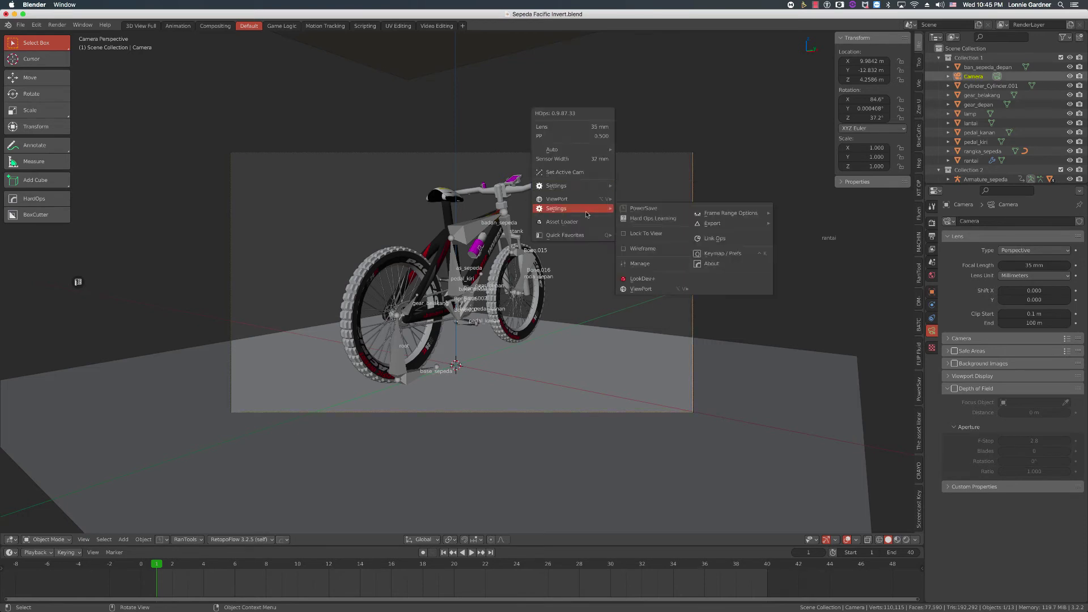
left_click(638, 234)
left_click(687, 114)
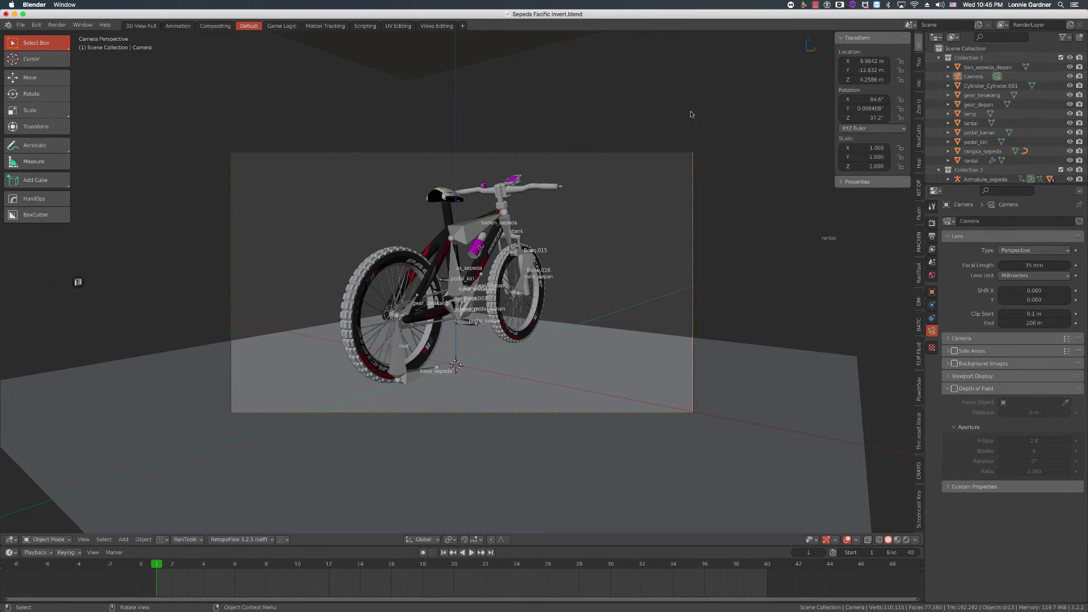
middle_click_drag(688, 114, 697, 148)
middle_click_drag(528, 276, 424, 277)
middle_click_drag(459, 285, 522, 286, "shift")
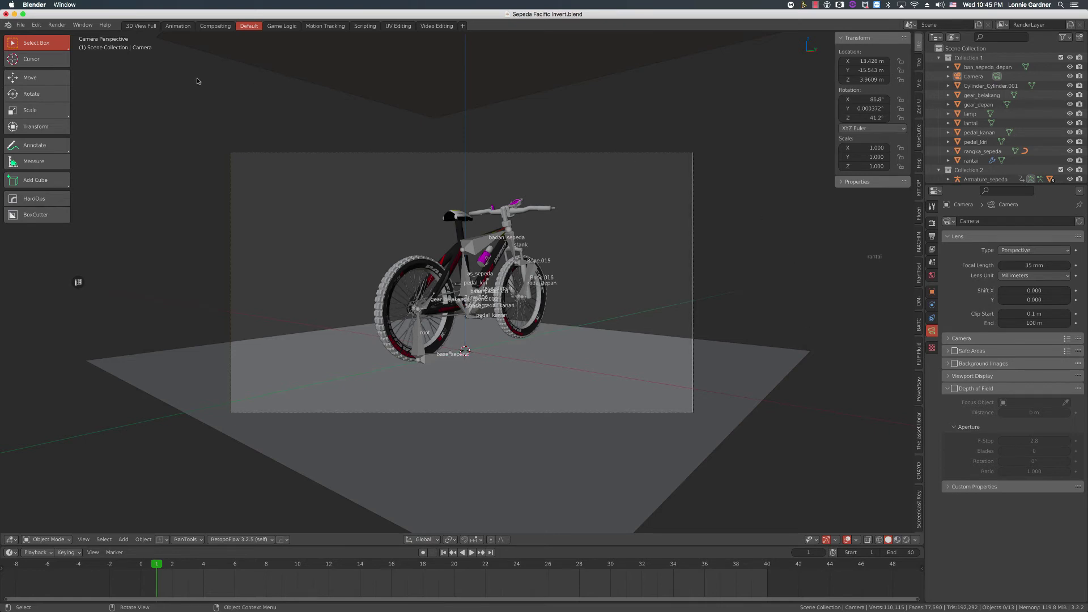
Step: Discard the changes to the bicycle file and open watch_benzino_1.blend from the FREE models' 99-watch folder
left_click(20, 26)
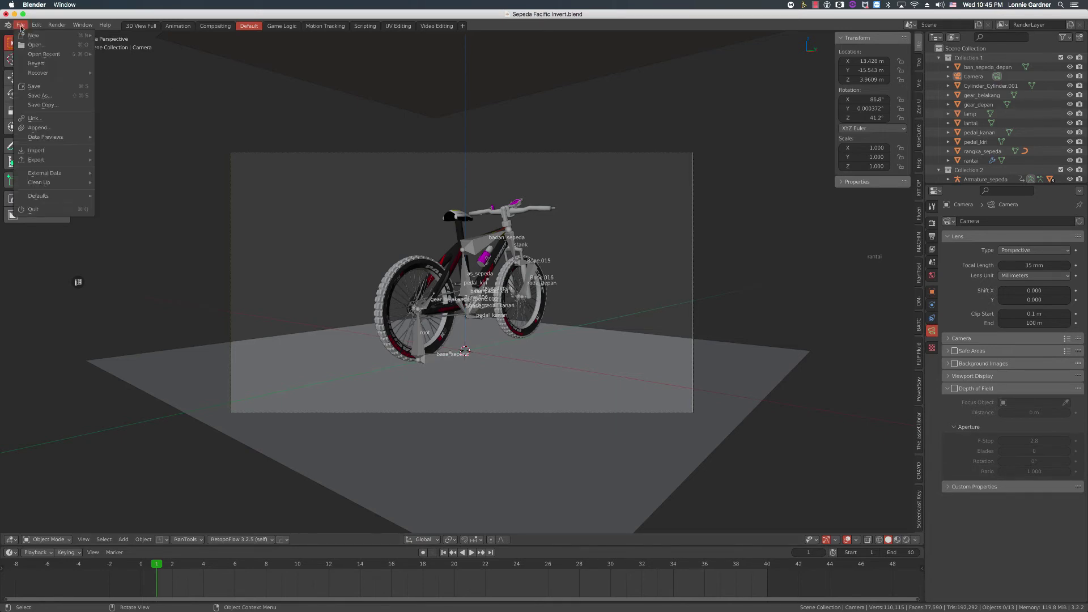
left_click(34, 55)
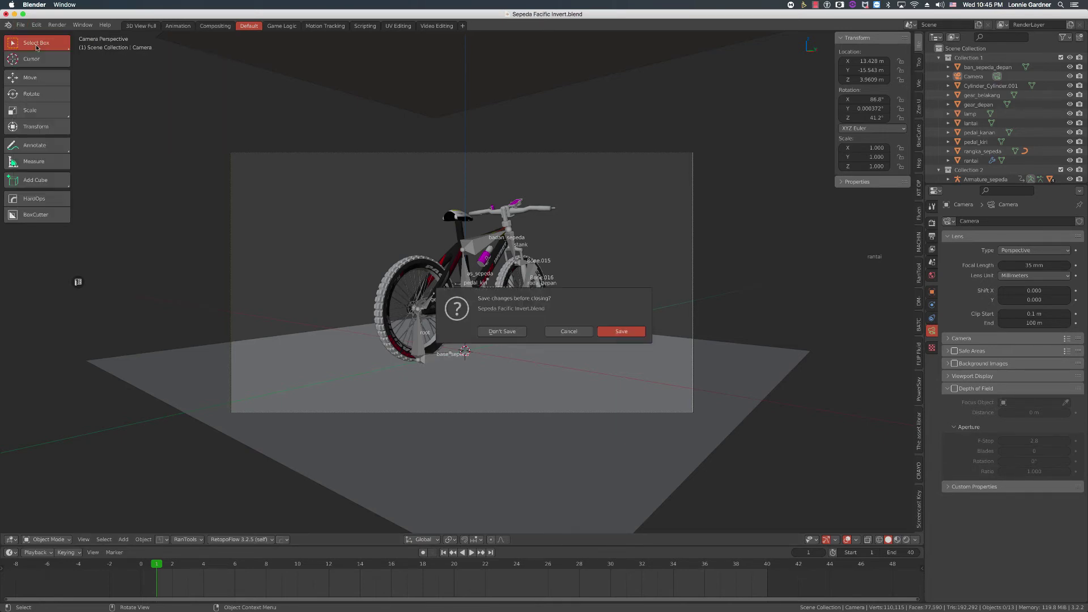
left_click(494, 333)
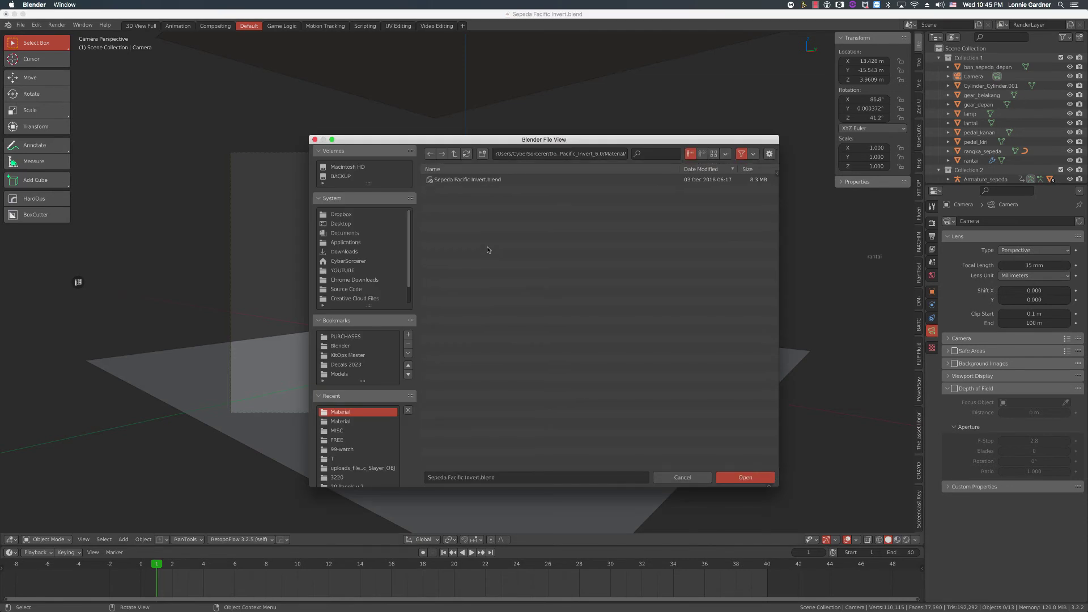
left_click(454, 154)
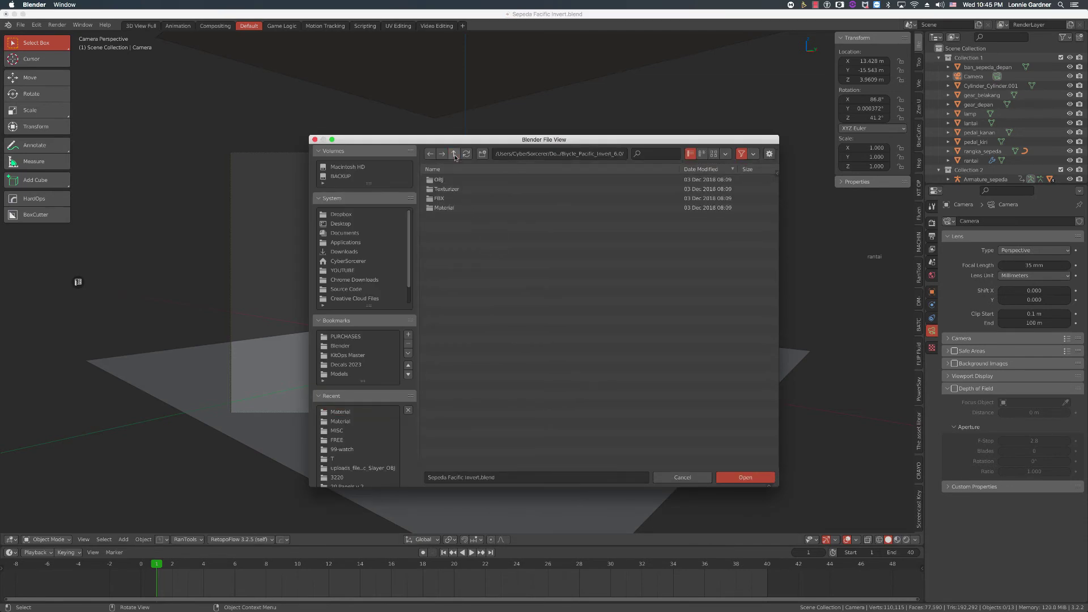
left_click(455, 154)
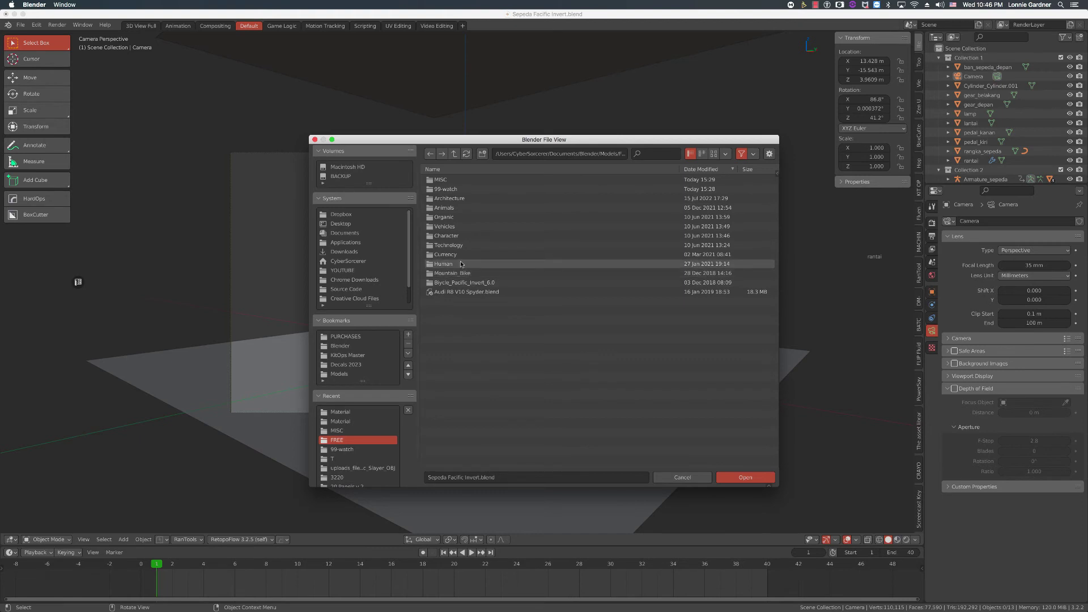
left_click(455, 190)
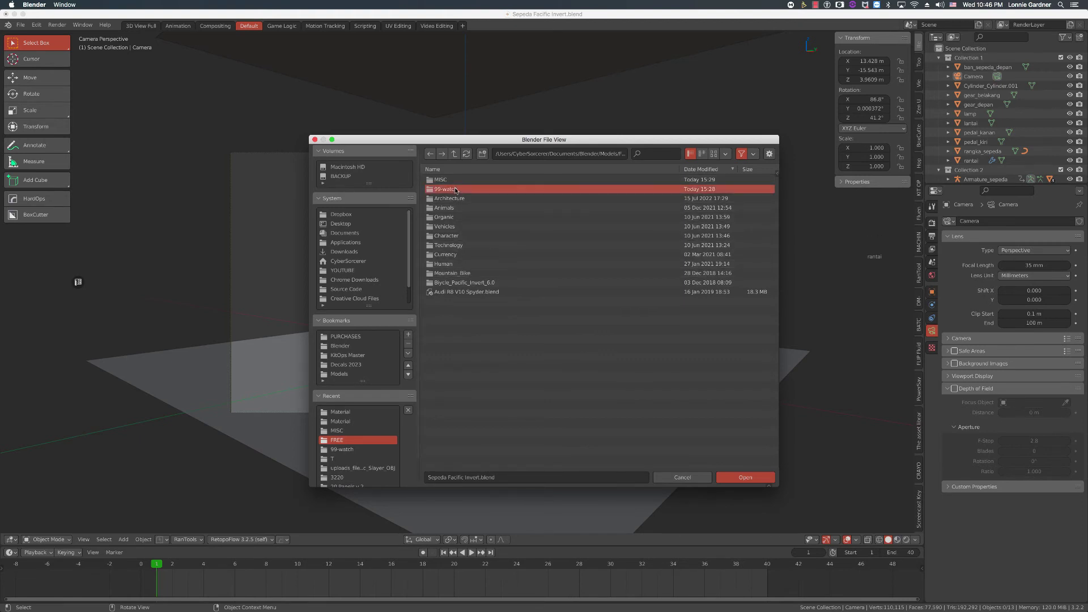
double_click(455, 190)
left_click(457, 180)
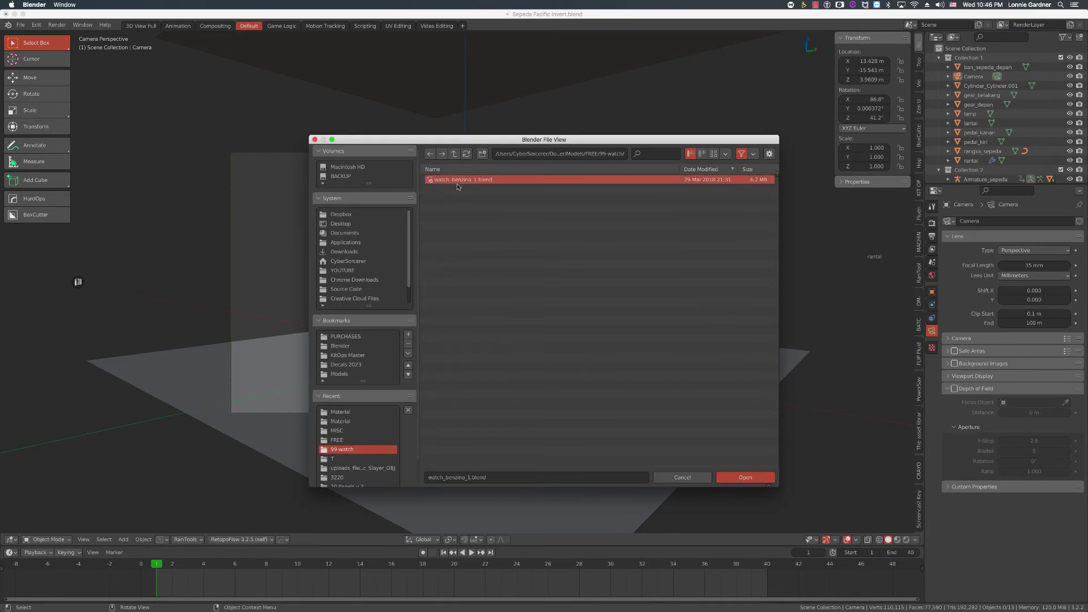
left_click(740, 476)
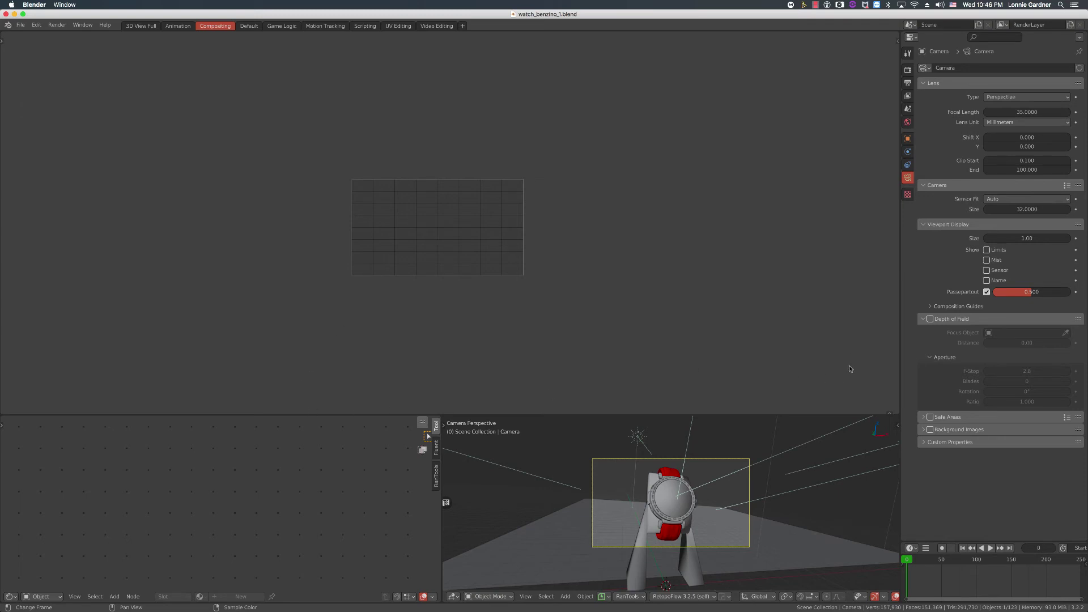
Step: Show and hide the render result editor's header, and swap that editor with the 3D viewport and back
left_click(889, 411)
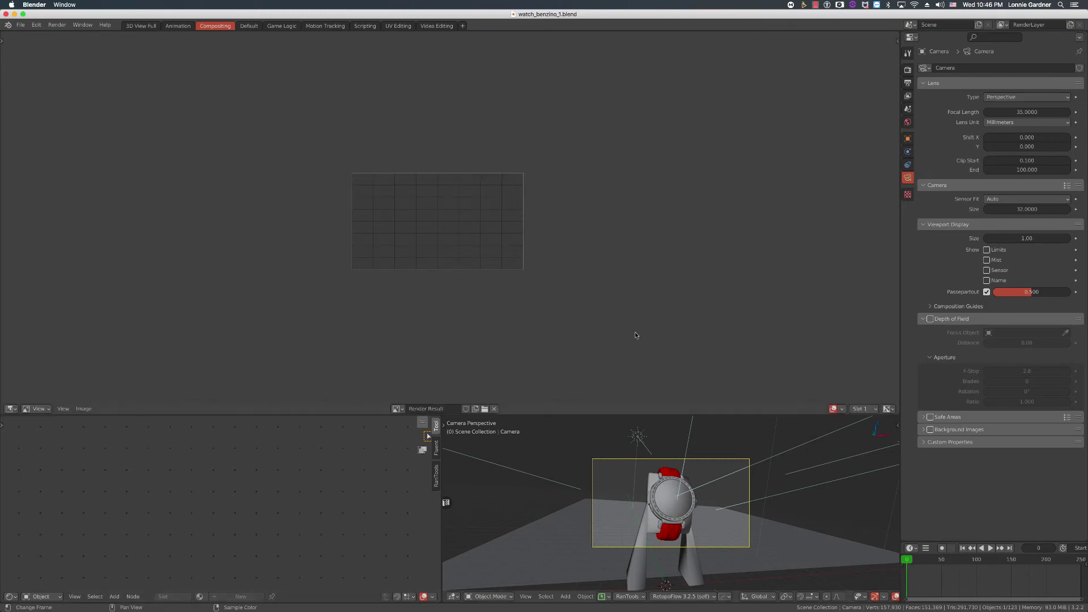
right_click(727, 410)
left_click(728, 409)
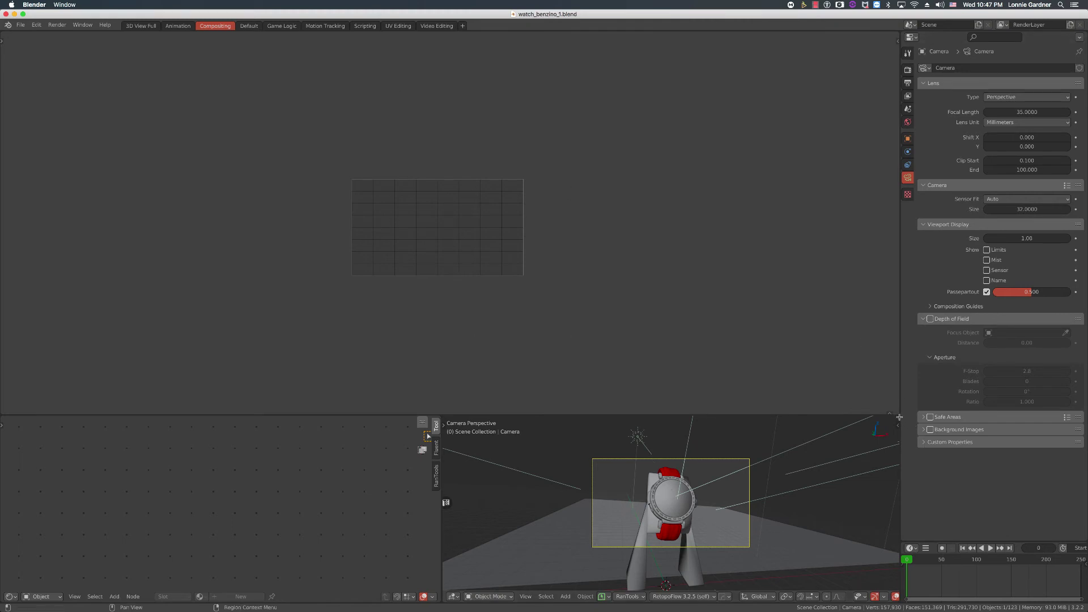
left_click_drag(899, 417, 848, 368, "ctrl")
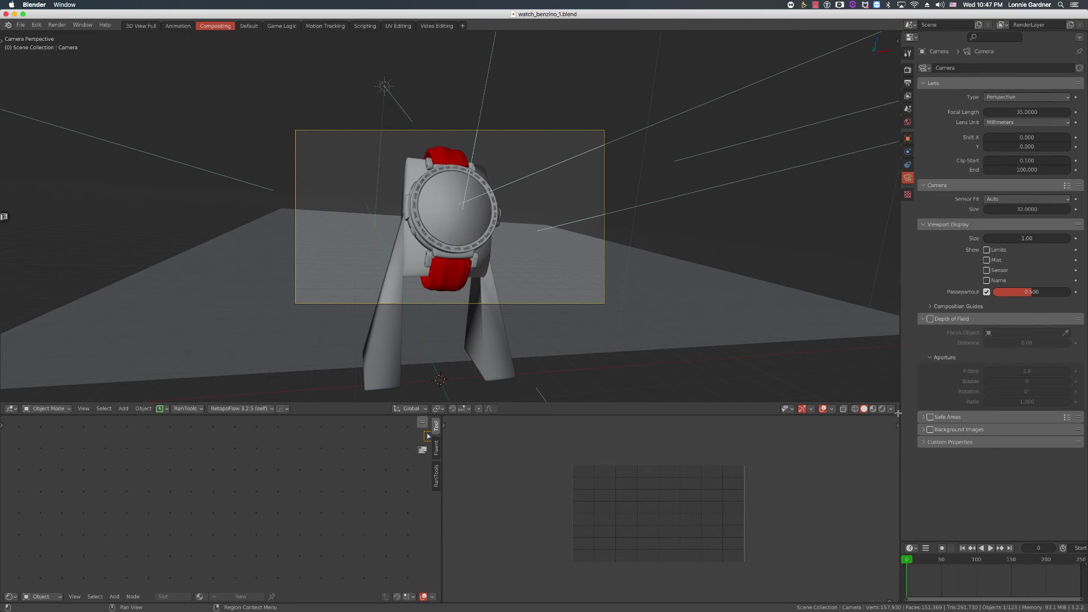
left_click_drag(897, 413, 898, 434, "ctrl")
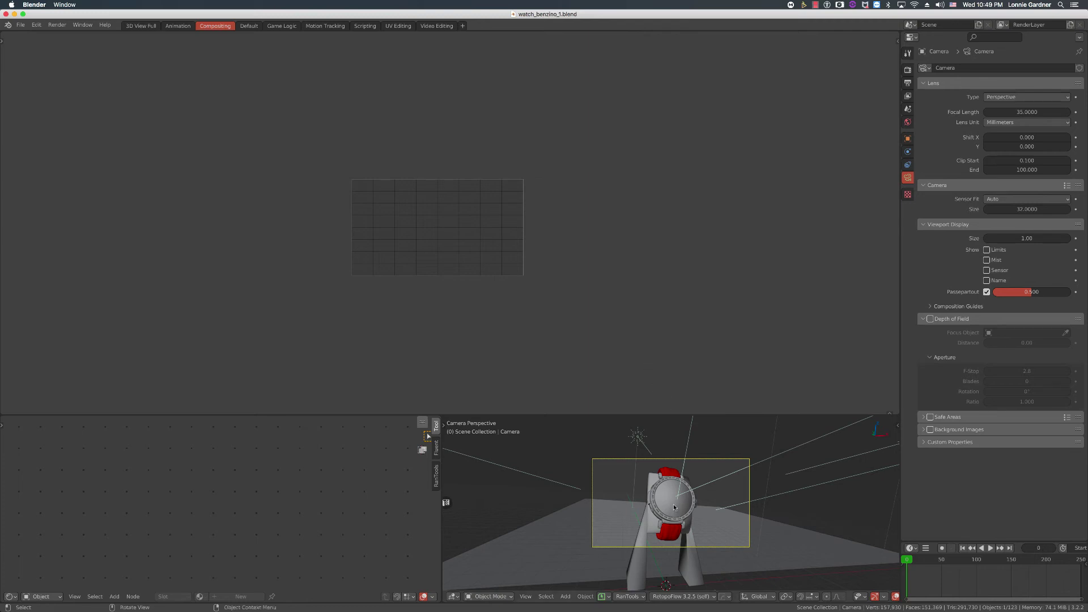
Step: Select the watch stand and look over the nodes of its Glass material in the shader editor
left_click(642, 540)
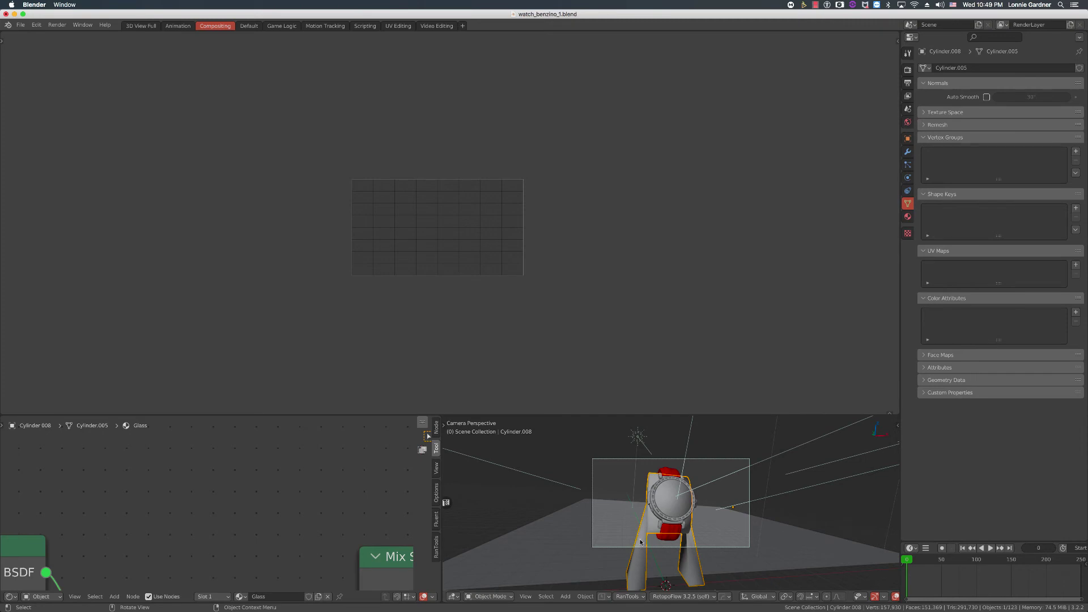
scroll(227, 519, "down", 6)
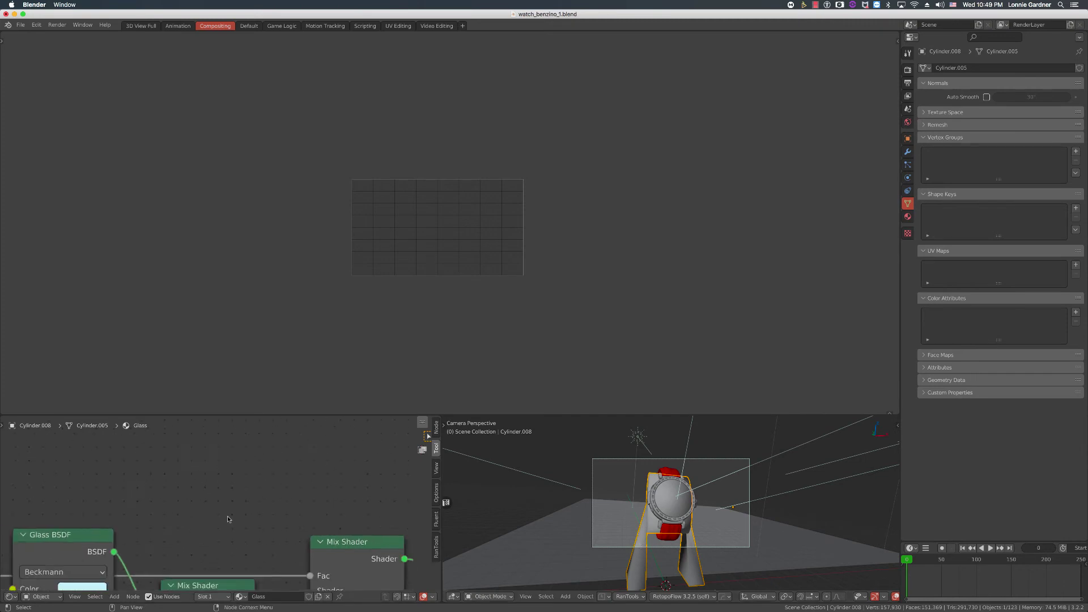
key("super+h")
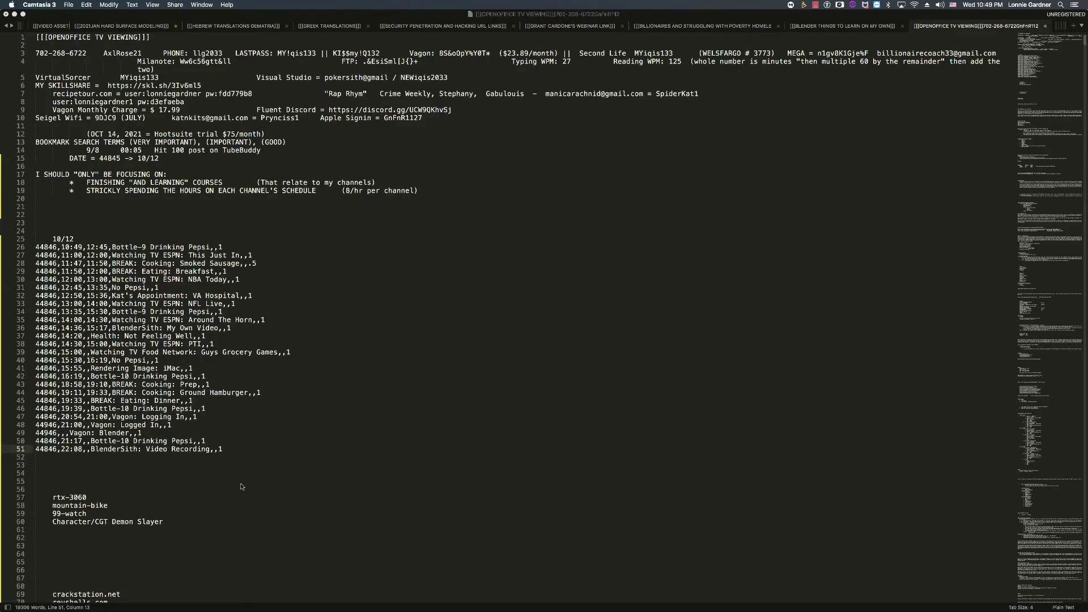
left_click(512, 199)
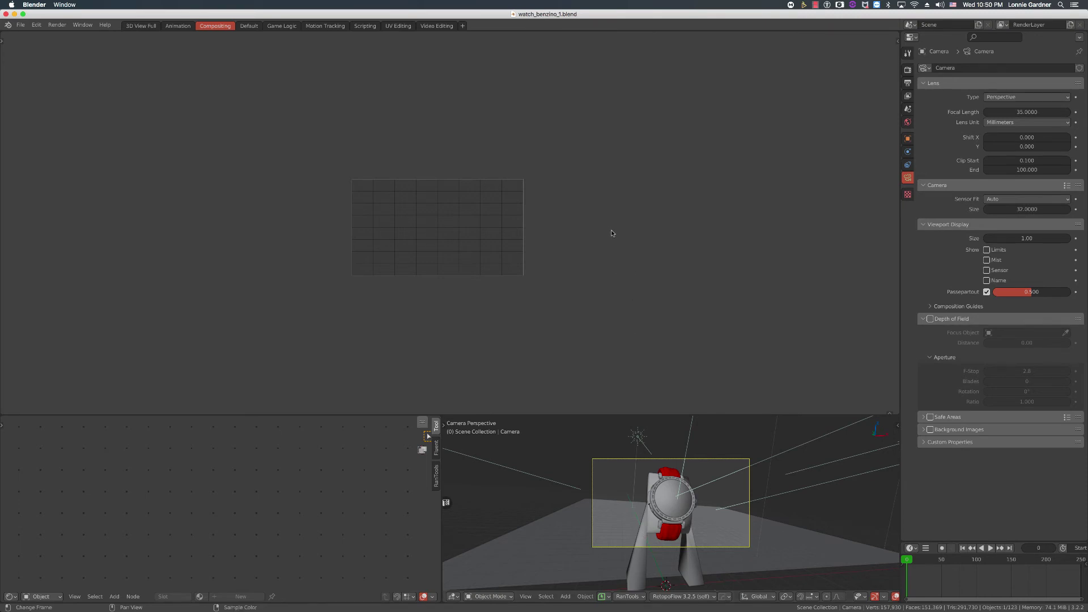
Step: Render a still image of the watch scene from its camera and stop the render early
left_click(57, 26)
left_click(57, 25)
left_click(70, 37)
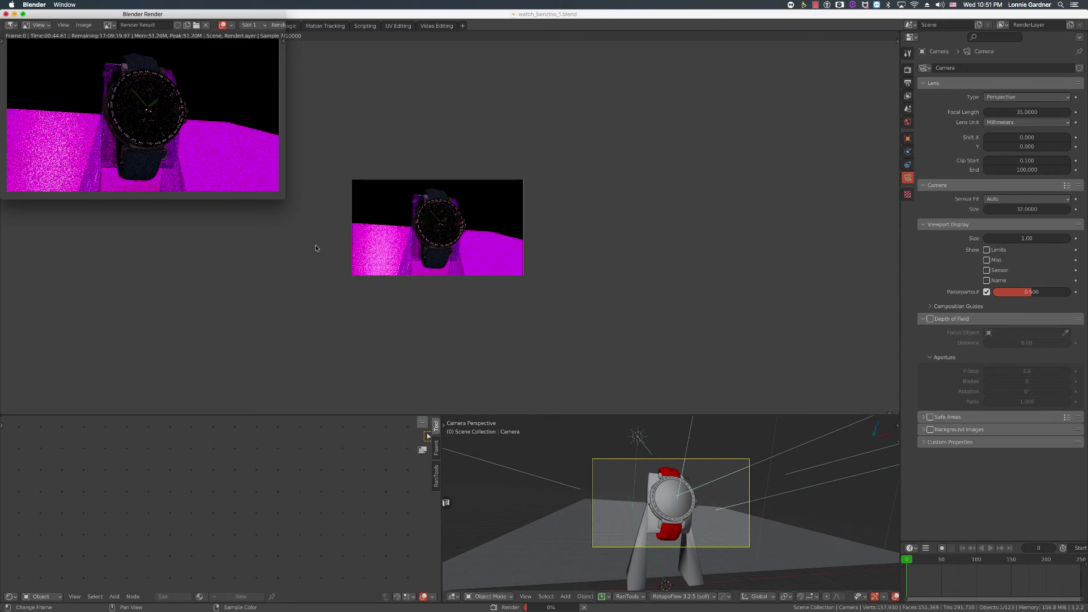
key("Escape")
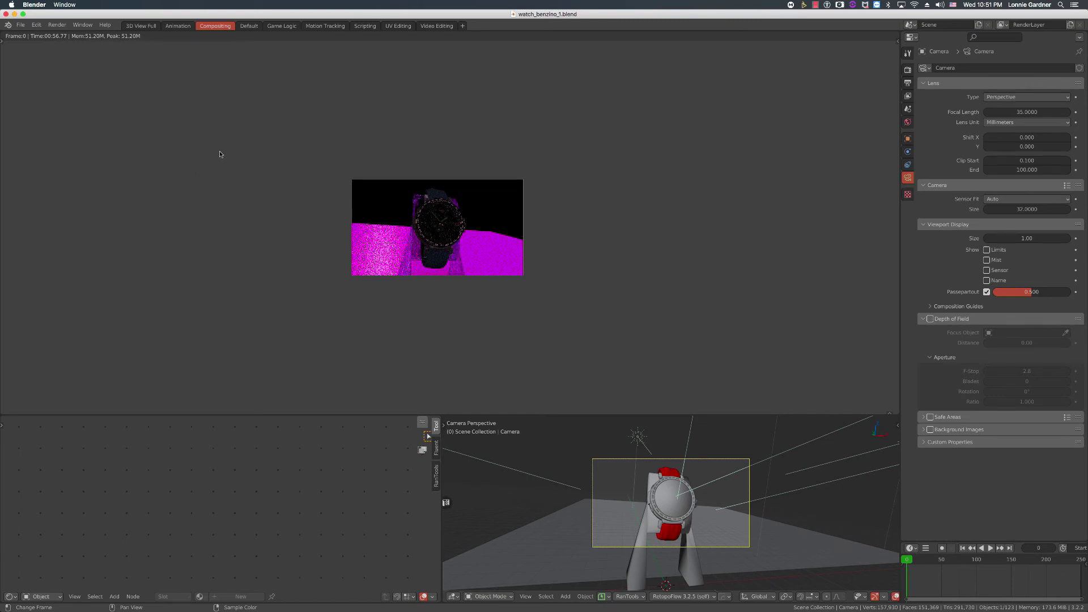
left_click(20, 25)
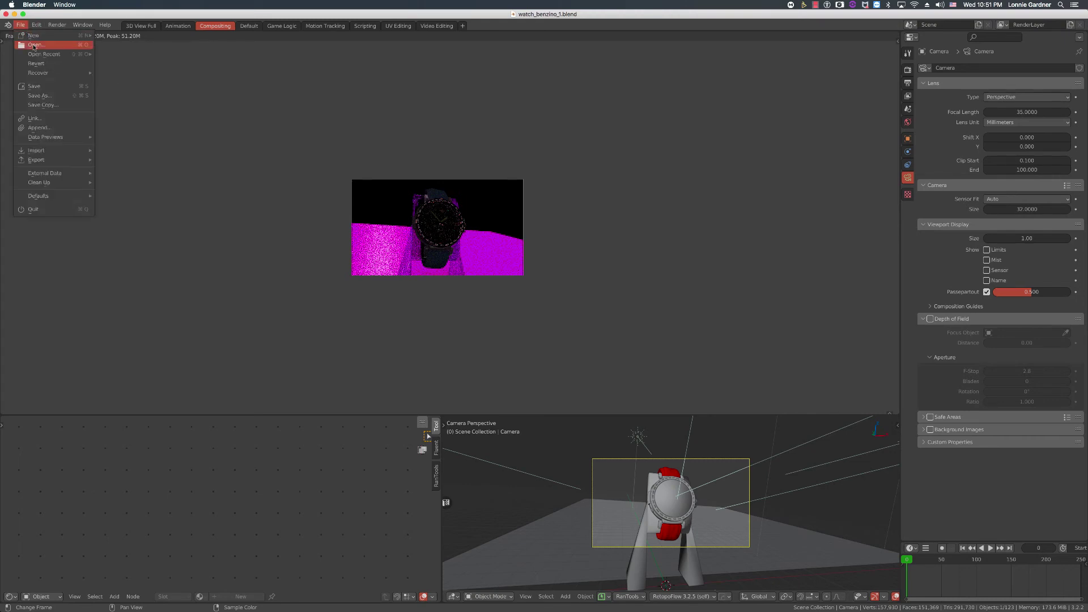
left_click(34, 45)
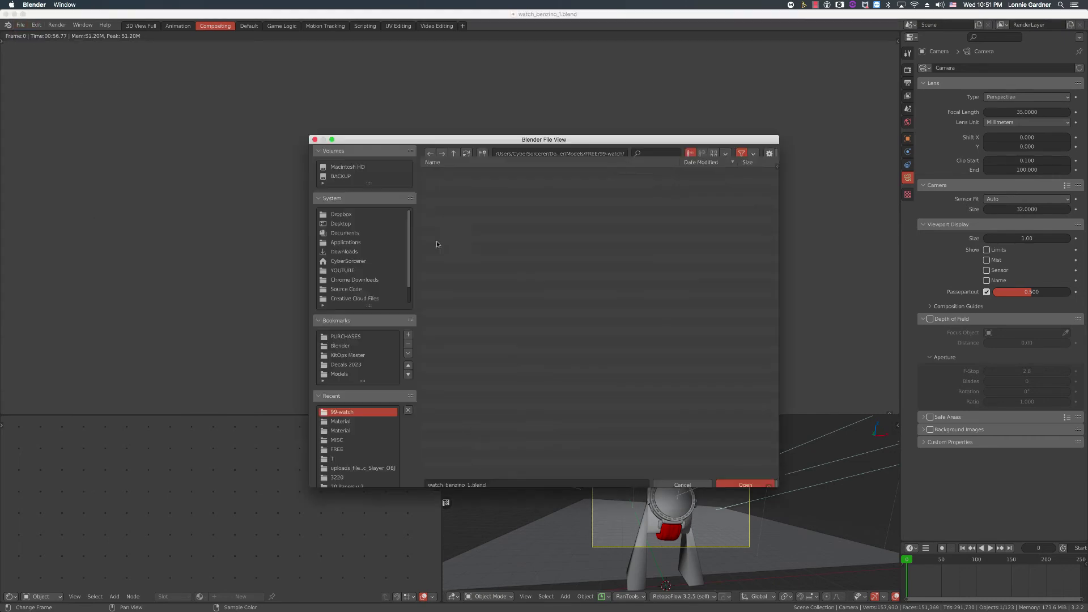
left_click(454, 153)
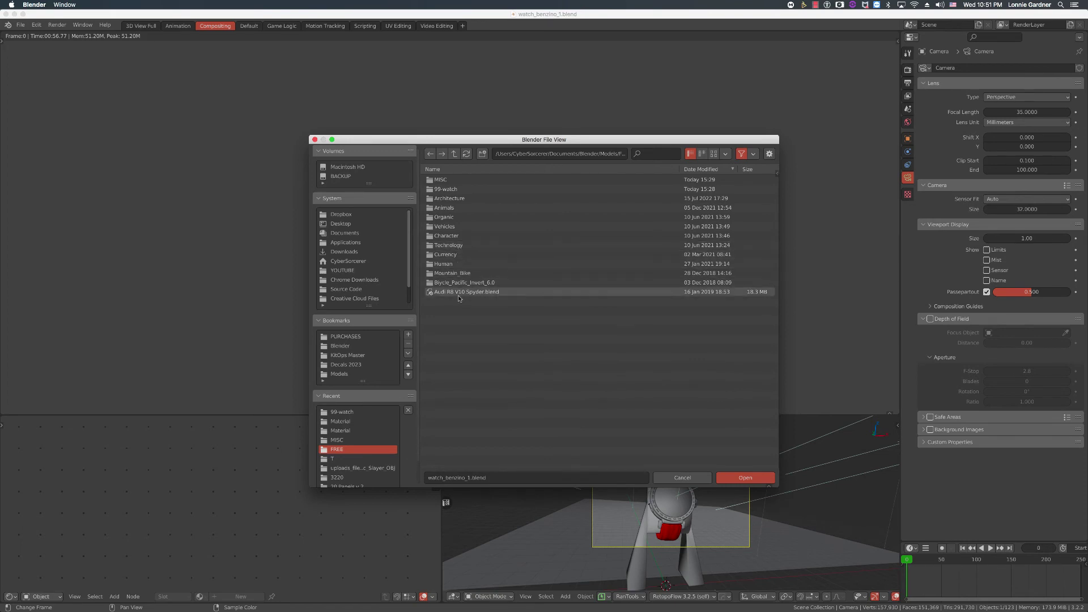
double_click(454, 236)
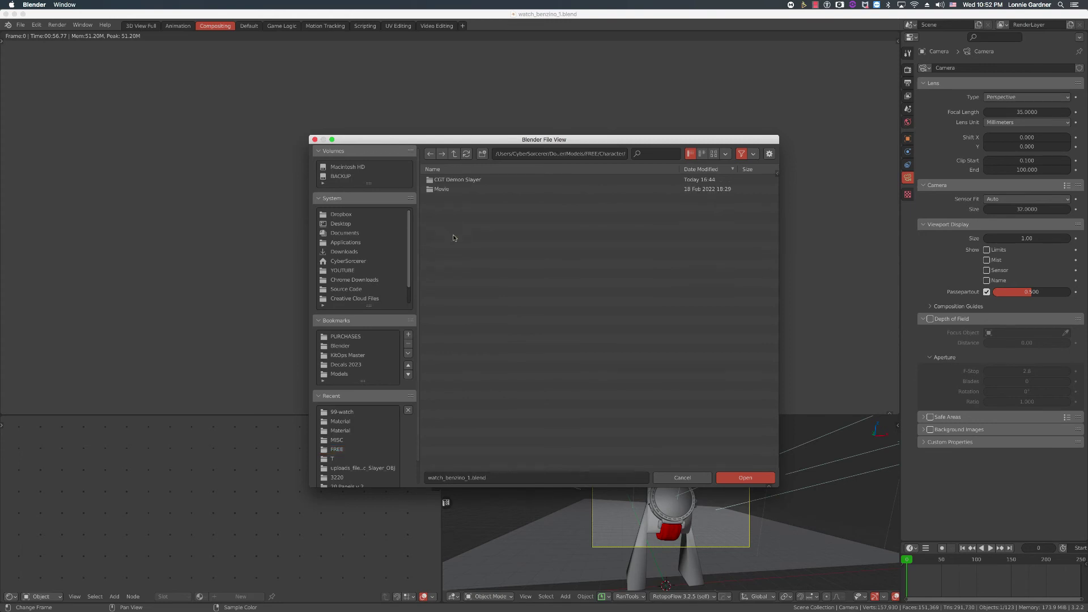
double_click(455, 180)
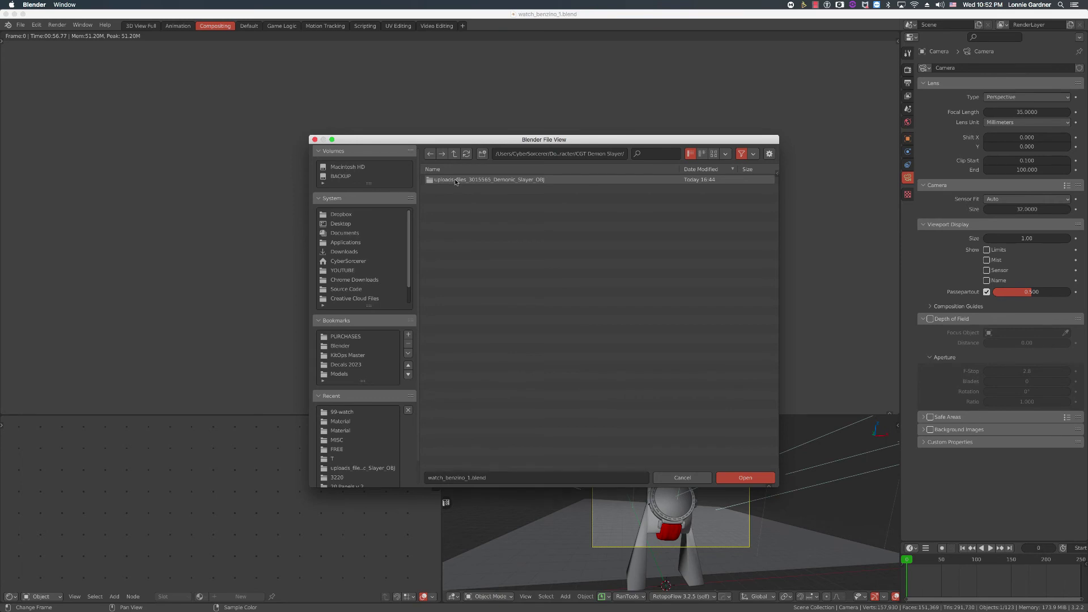
double_click(455, 180)
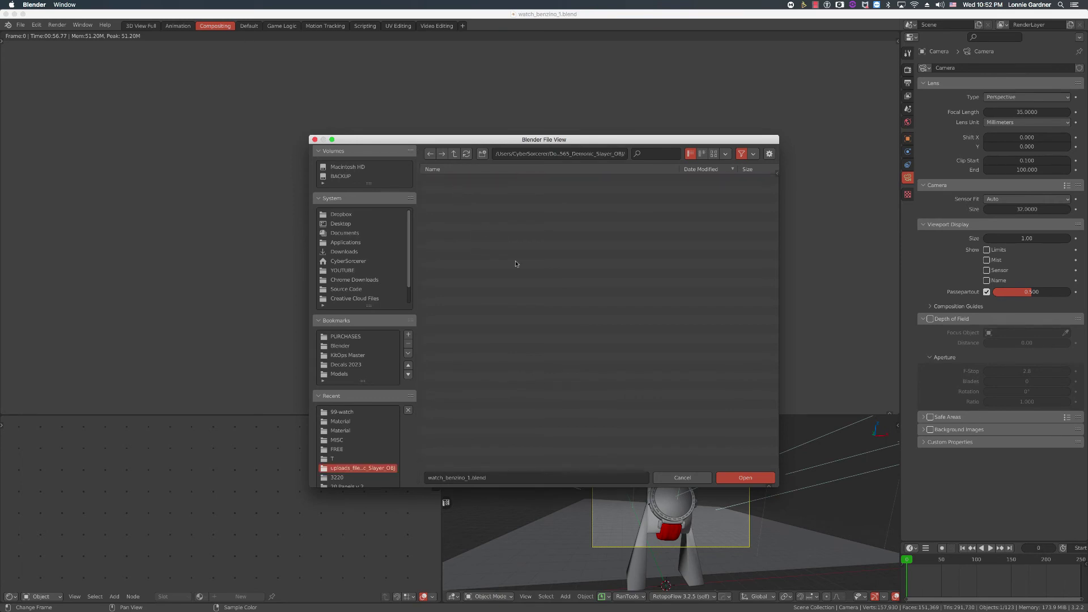
left_click(700, 477)
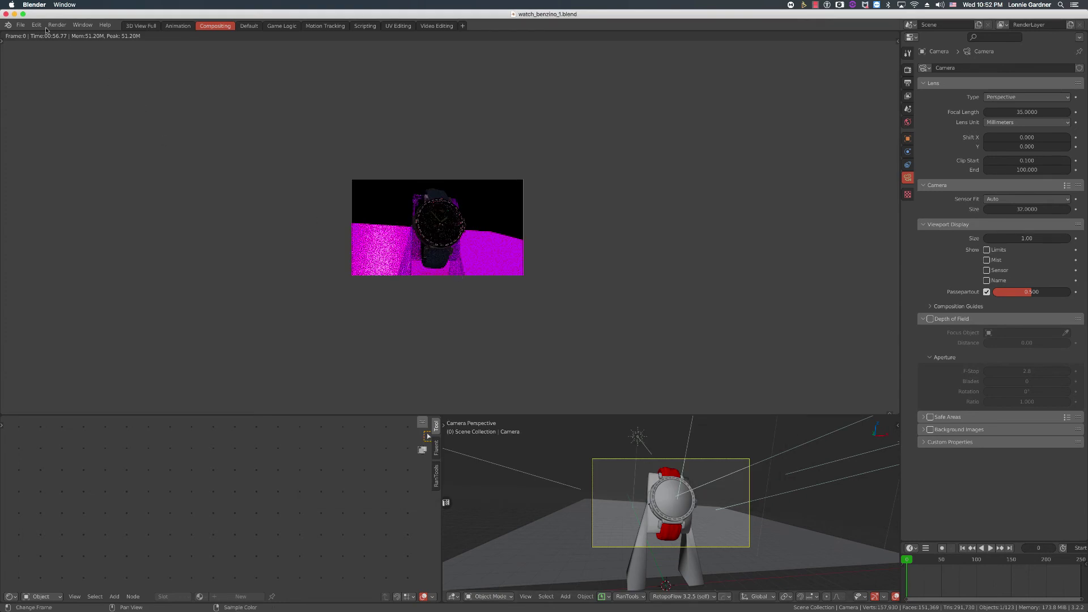
Step: Import Body_upper.obj as a Wavefront model from the Demonic Slayer OBJ folder under FREE, Character, CGT Demon Slayer
left_click(20, 25)
mouse_move(51, 151)
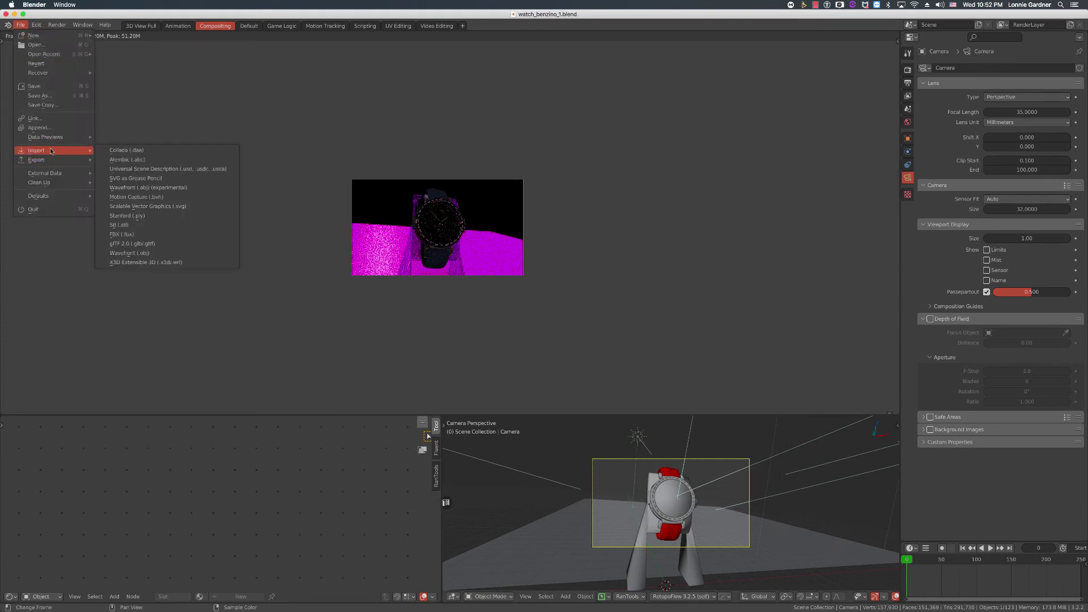
left_click(130, 253)
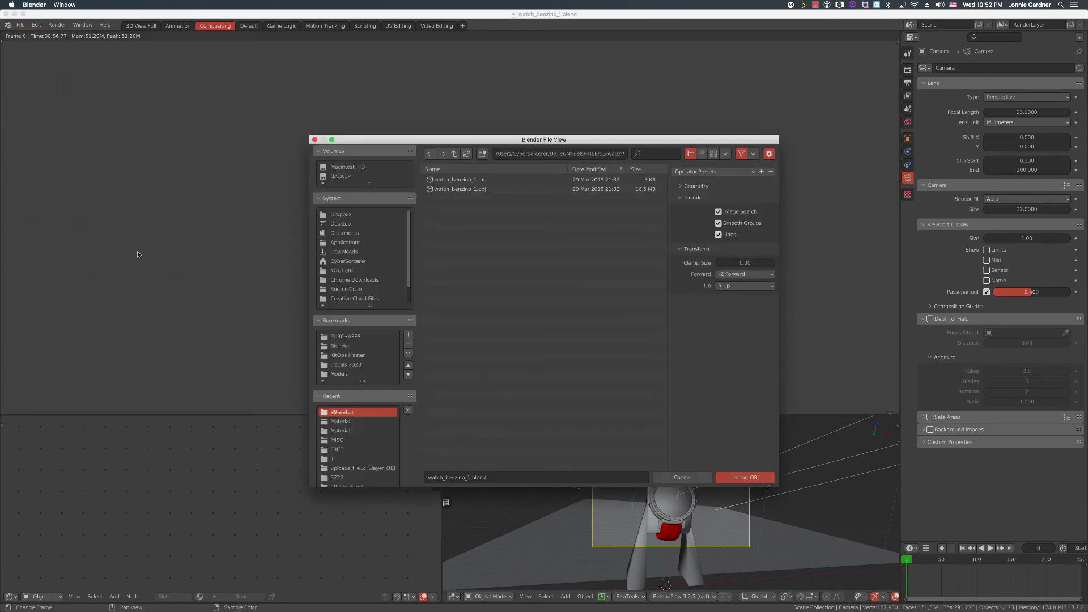
left_click(346, 374)
double_click(446, 181)
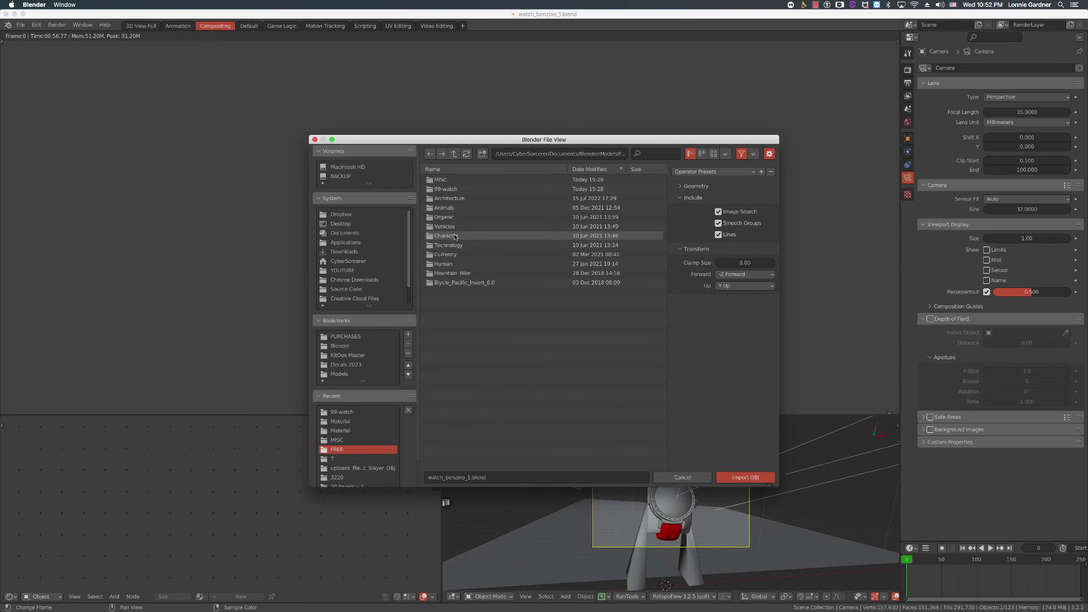
double_click(455, 237)
double_click(456, 180)
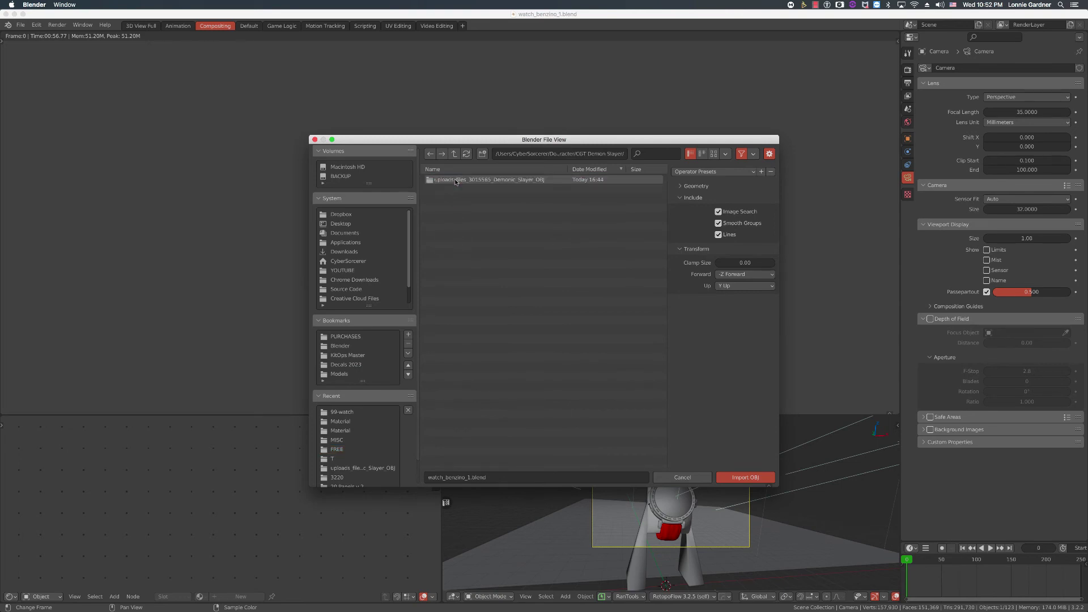
double_click(455, 180)
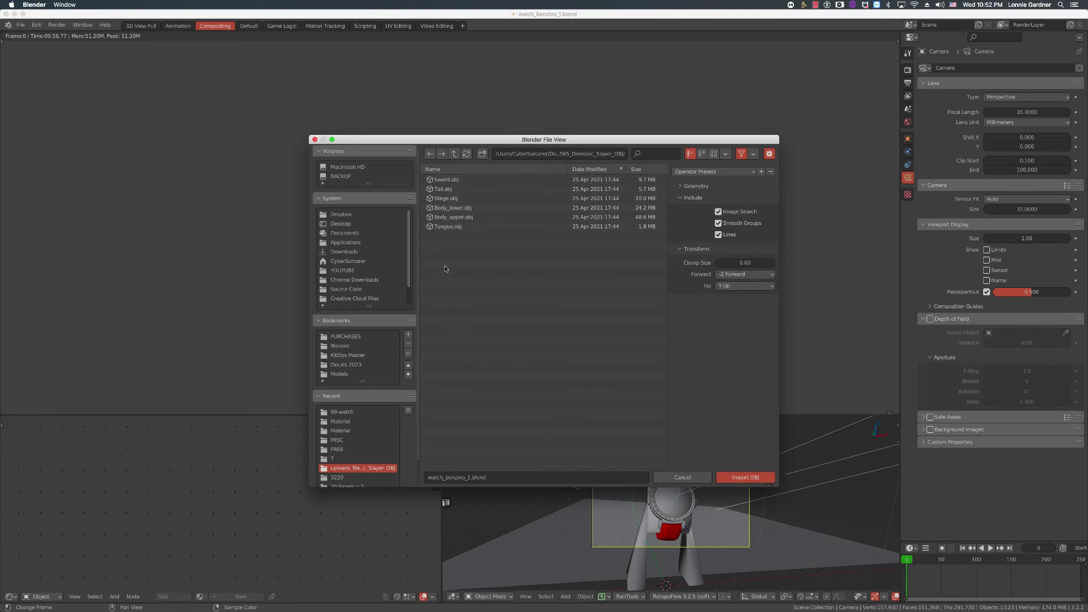
left_click(459, 218)
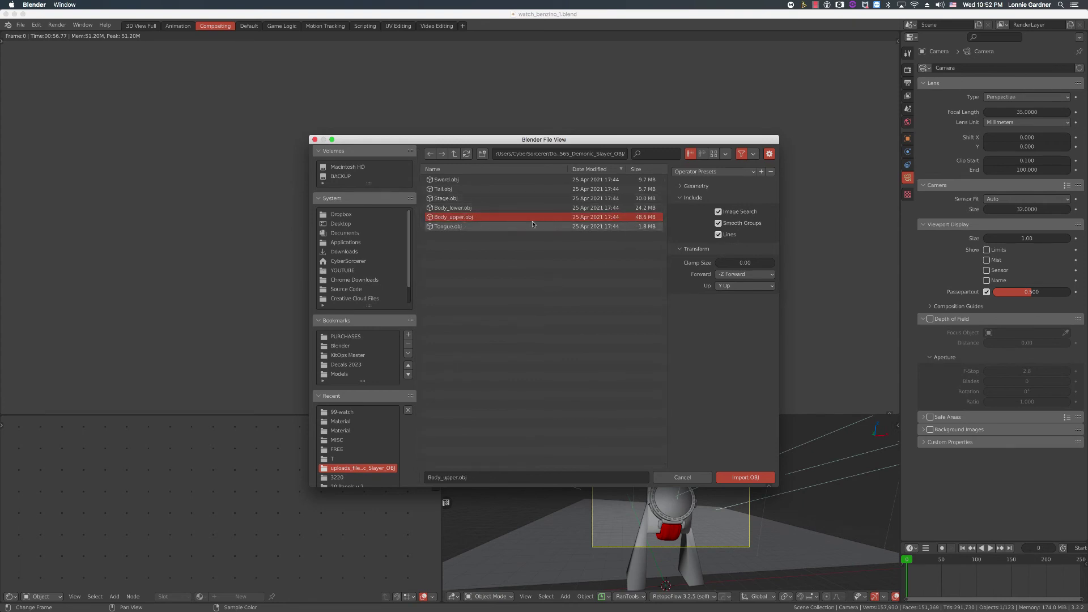
left_click(746, 478)
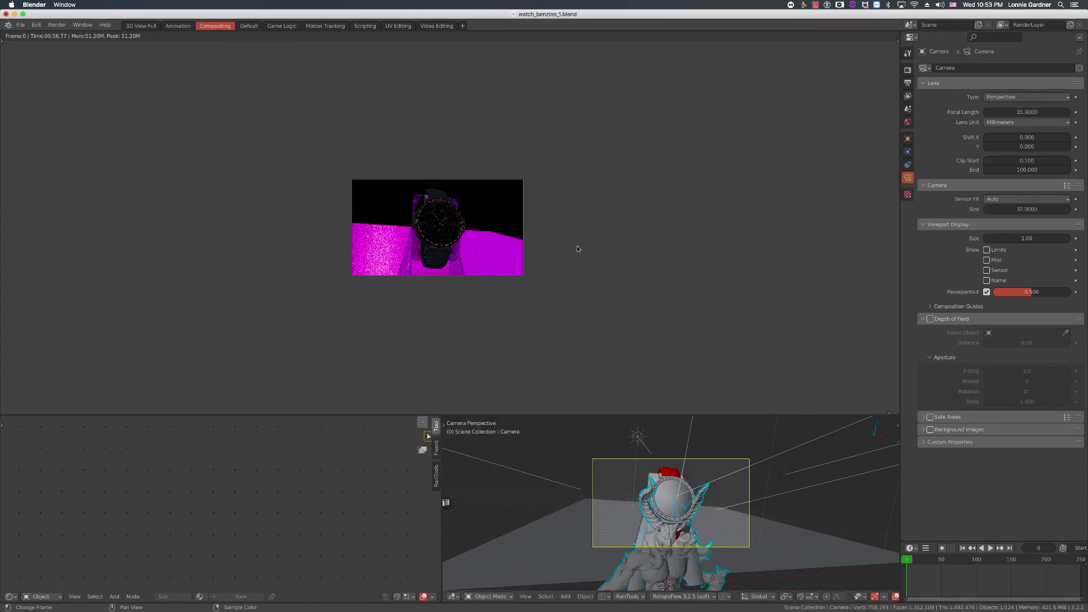
left_click(20, 25)
left_click(32, 46)
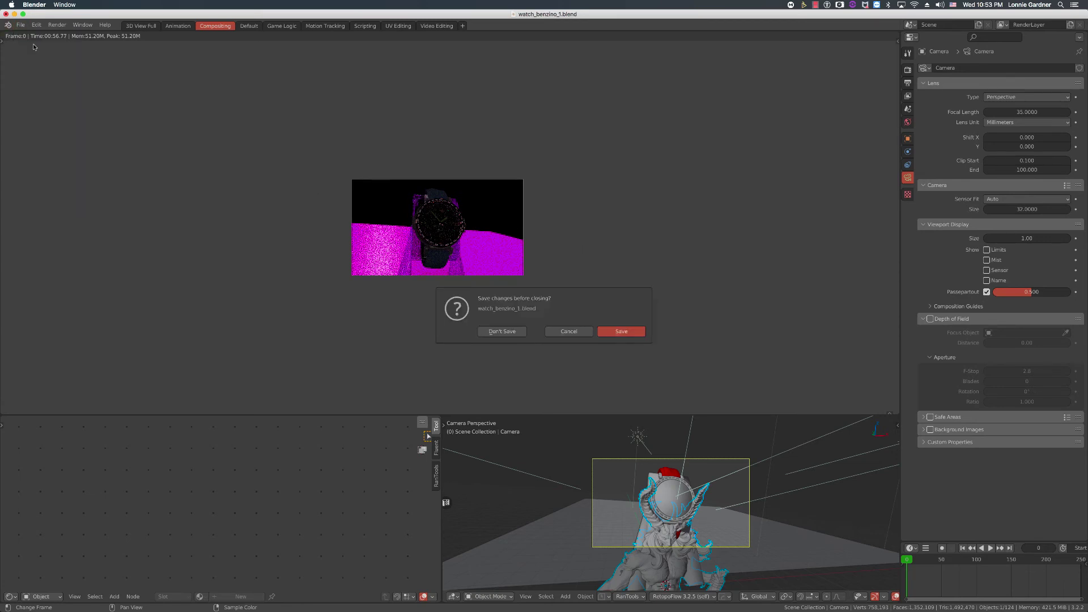
left_click(497, 331)
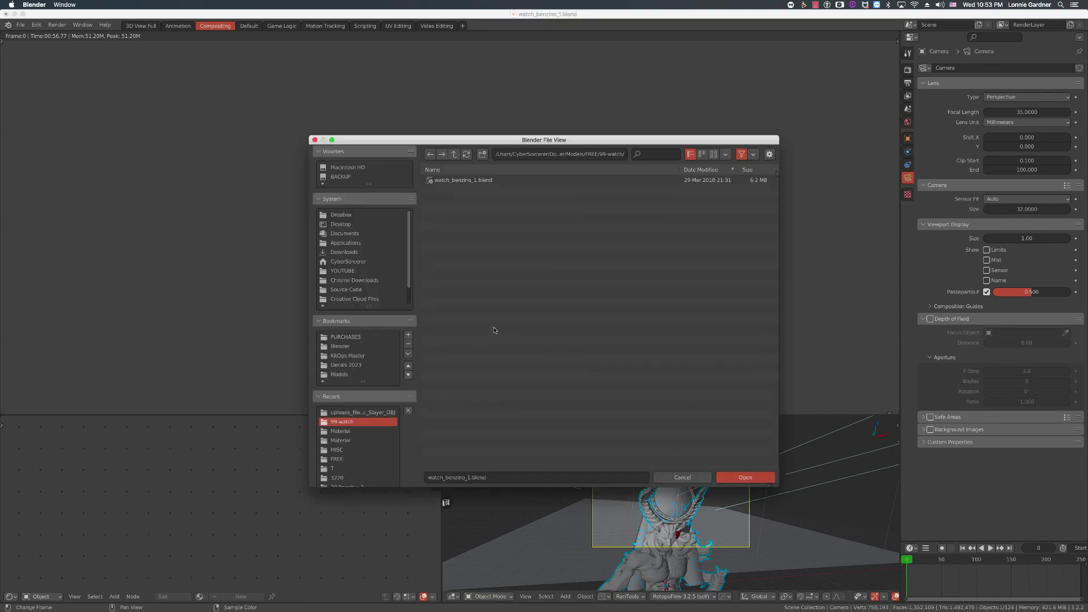
left_click(453, 154)
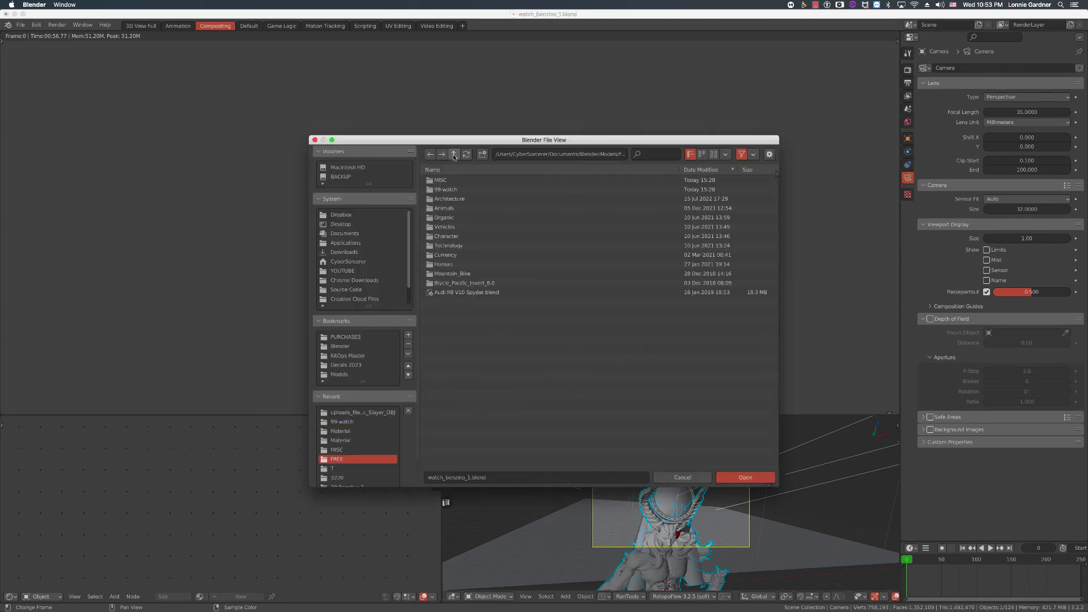
double_click(457, 235)
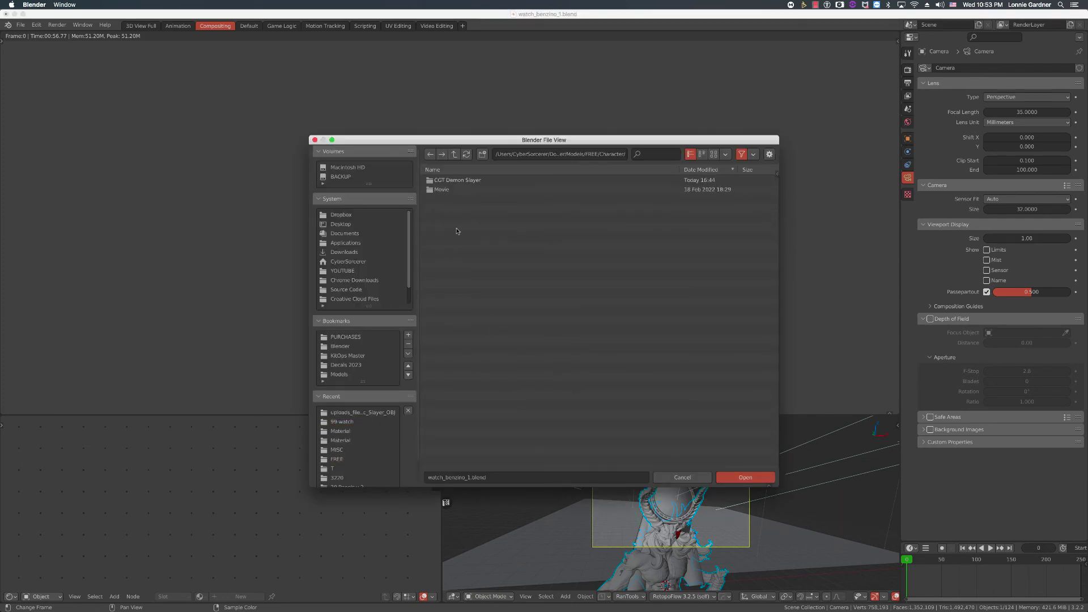
double_click(460, 180)
double_click(461, 180)
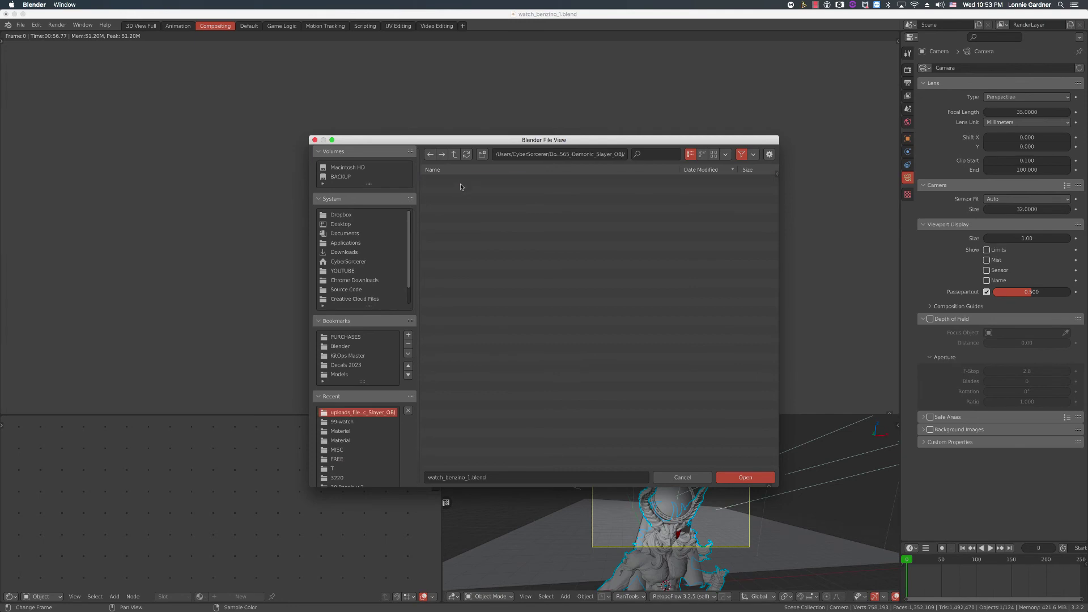
left_click(682, 478)
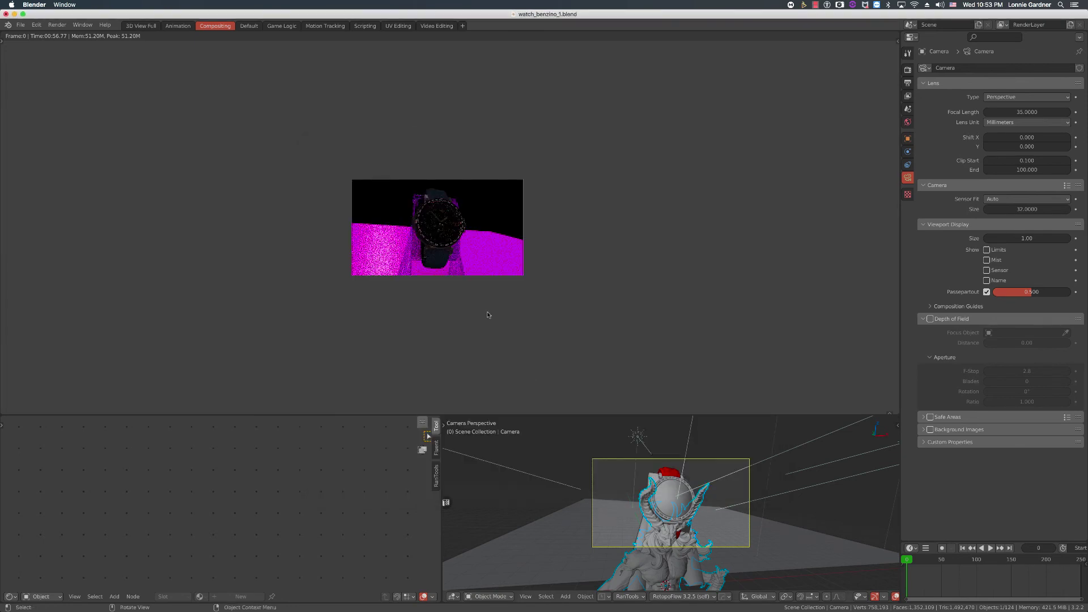
Step: Import Body_upper.obj into the watch scene once more as a Wavefront model
left_click(21, 25)
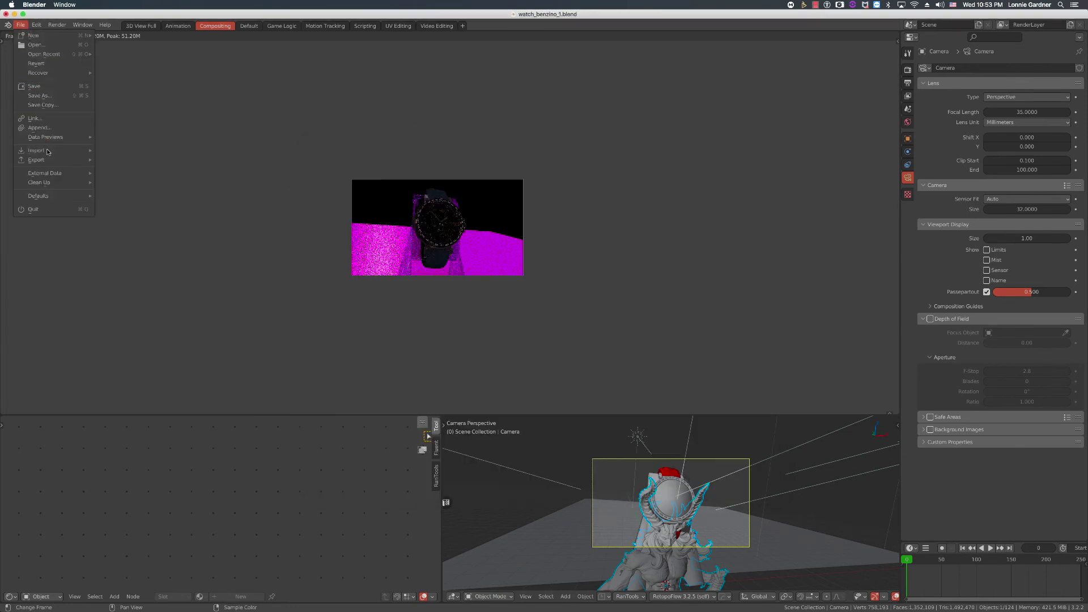
mouse_move(56, 150)
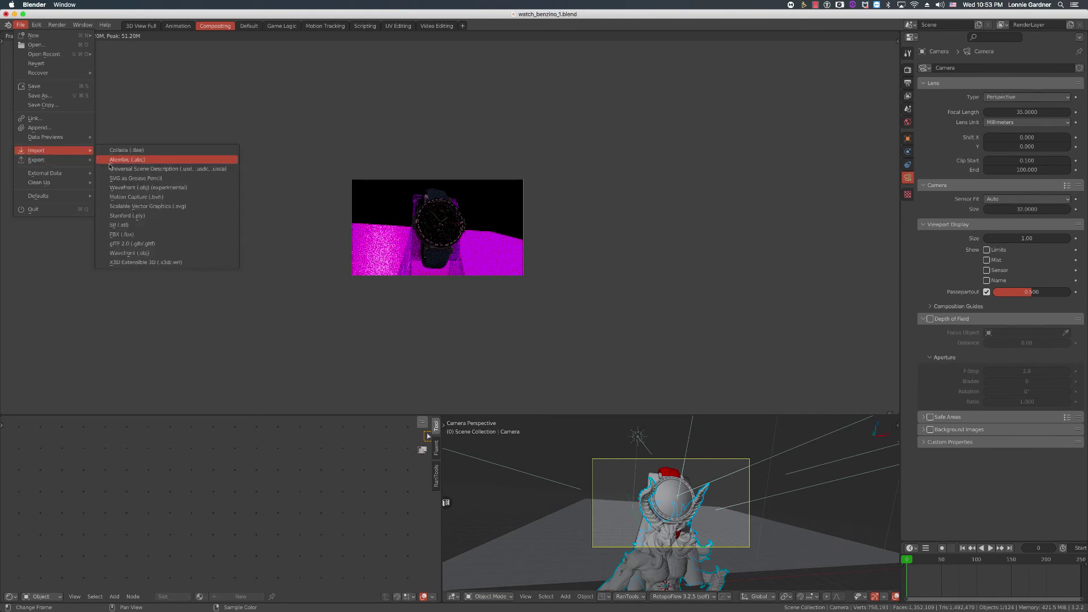
left_click(121, 253)
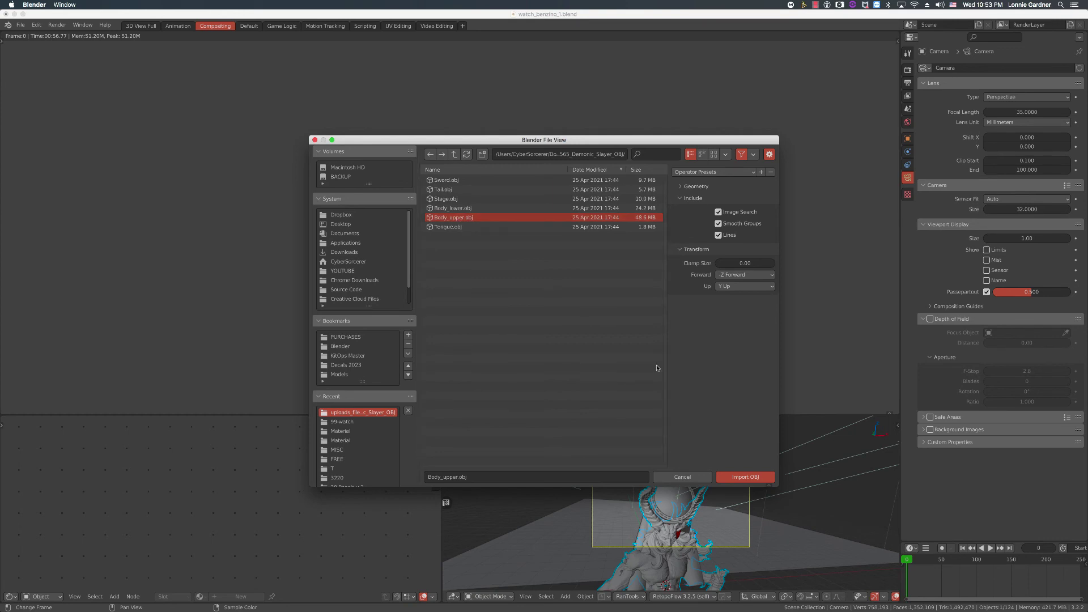
left_click(742, 477)
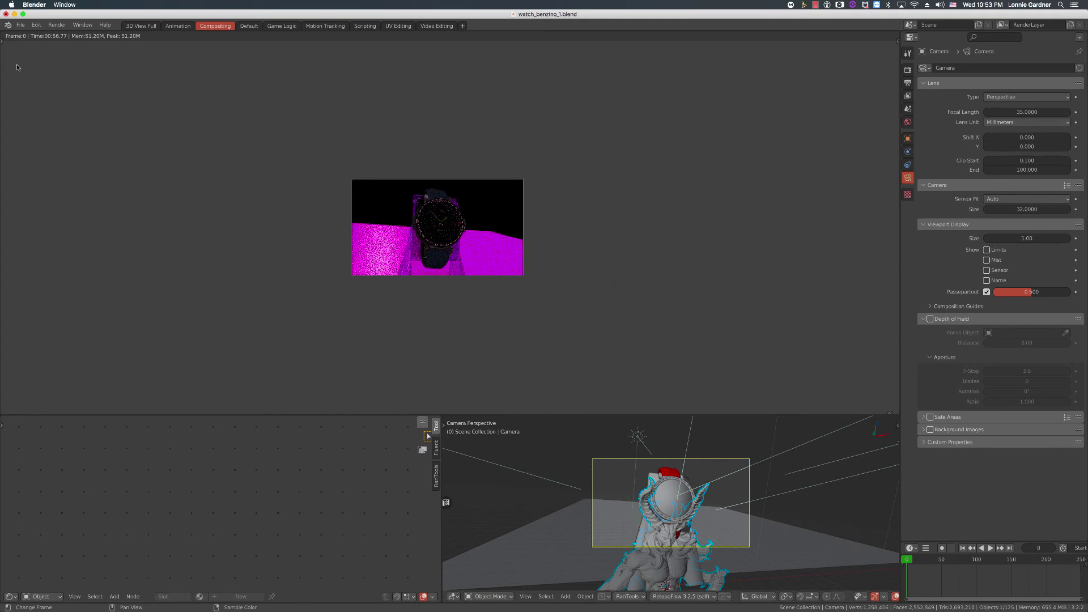
Step: Start a new, empty scene in place of the watch file
key("ctrl+n")
left_click(107, 54)
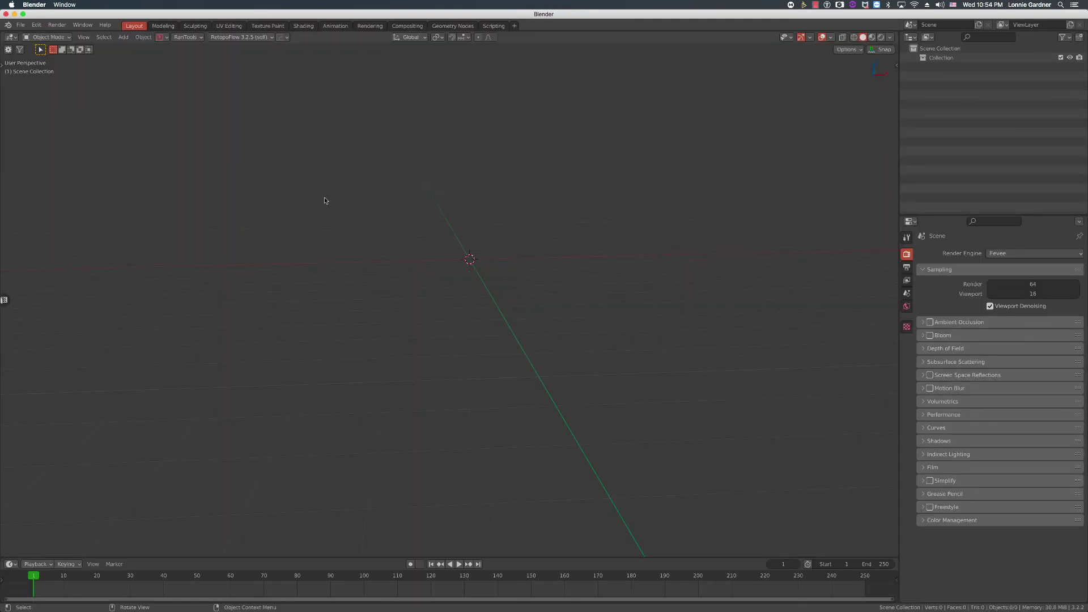
left_click(21, 25)
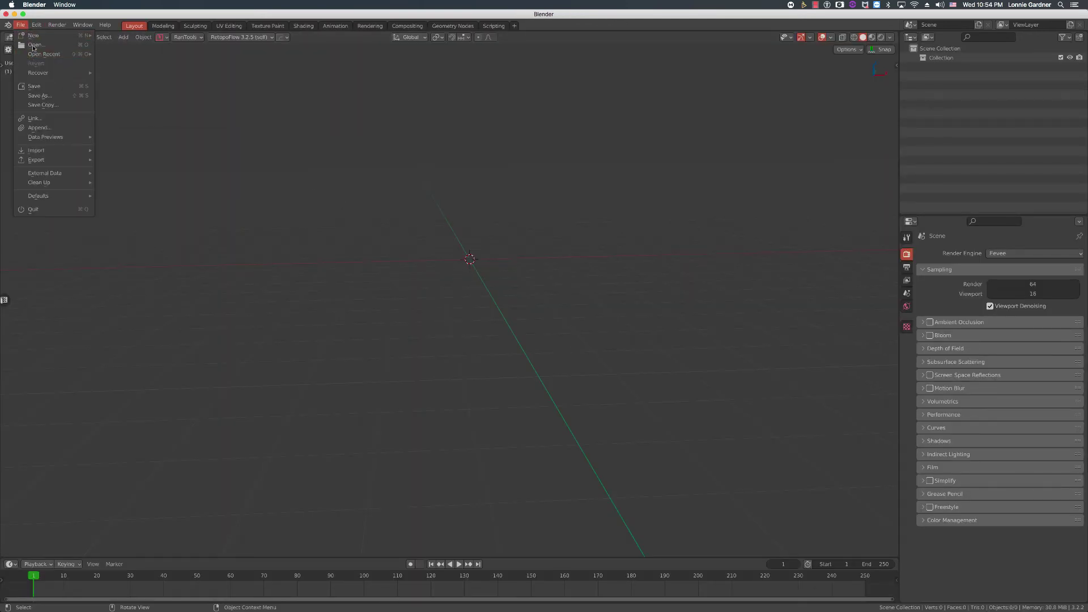
left_click(34, 44)
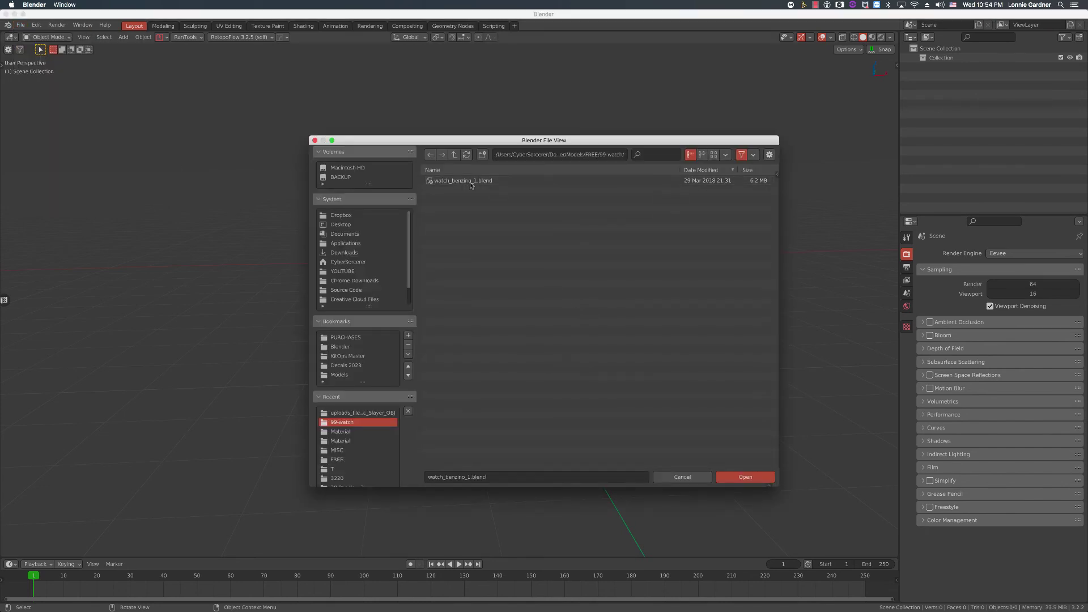
left_click(455, 155)
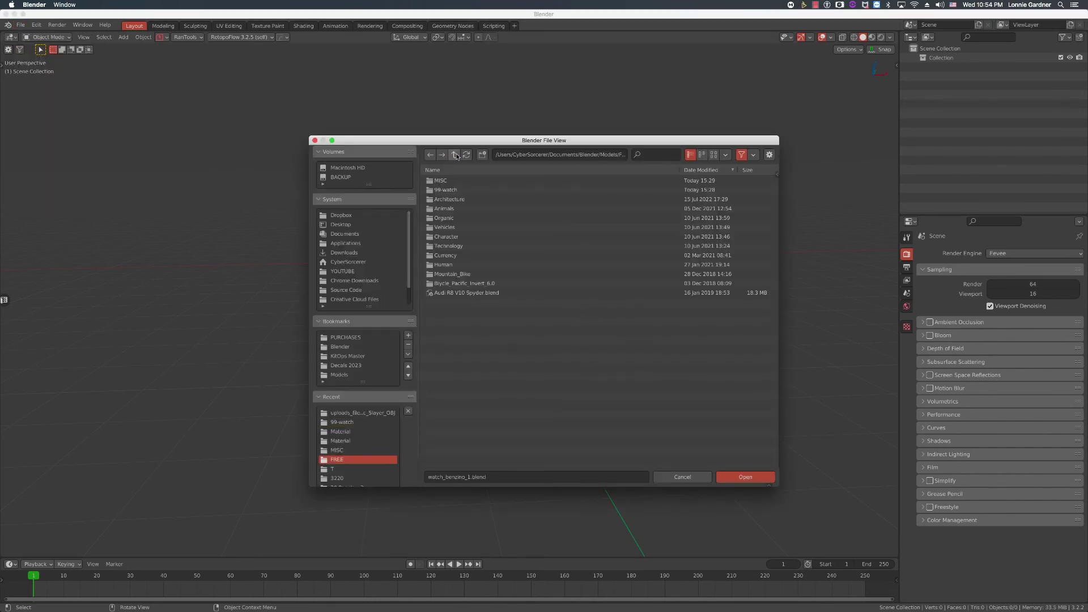
double_click(466, 237)
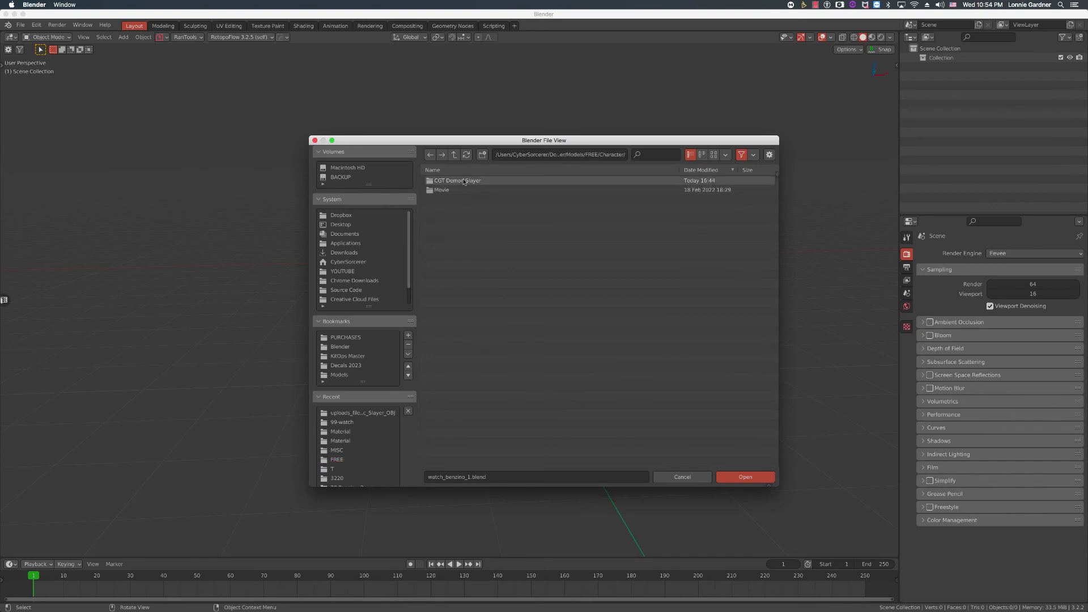
double_click(464, 181)
double_click(463, 181)
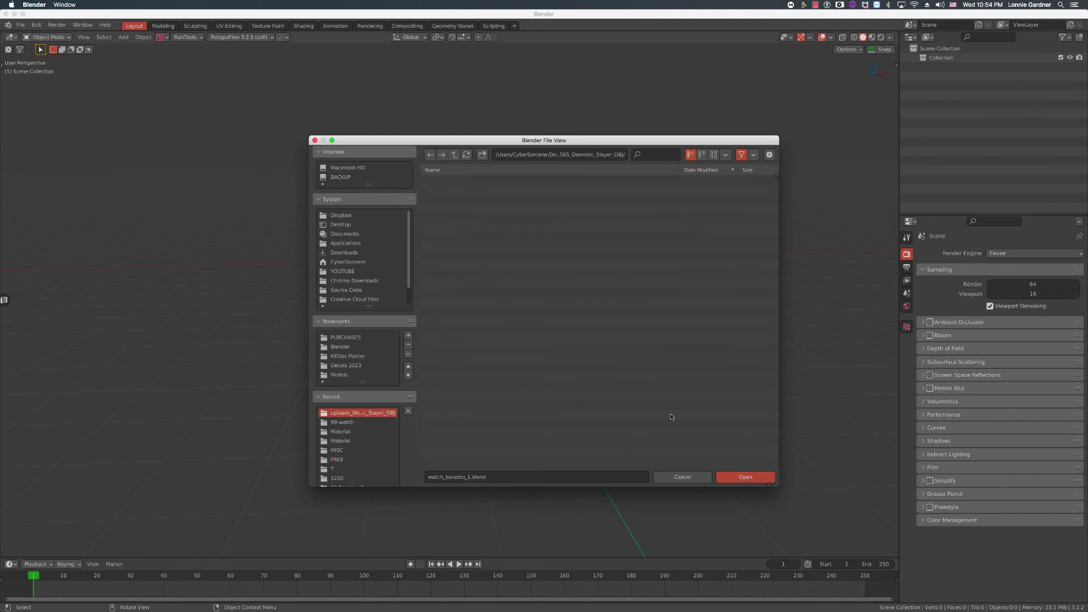
left_click(685, 476)
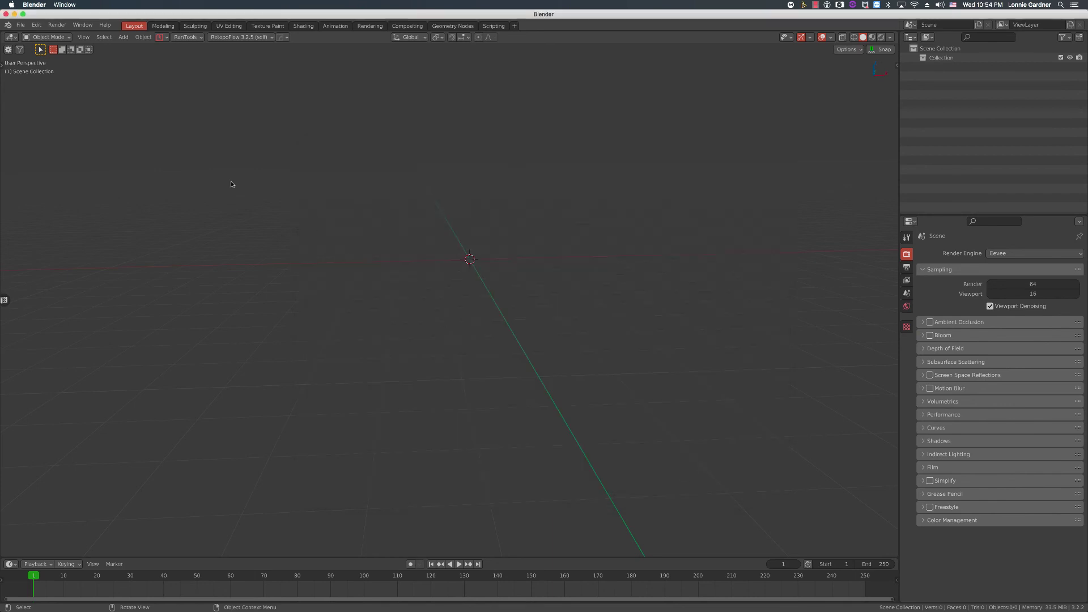
Step: Import Body_upper.obj as a Wavefront model from the Demonic Slayer OBJ folder under Models, FREE, Character, CGT Demon Slayer into the empty scene
left_click(20, 25)
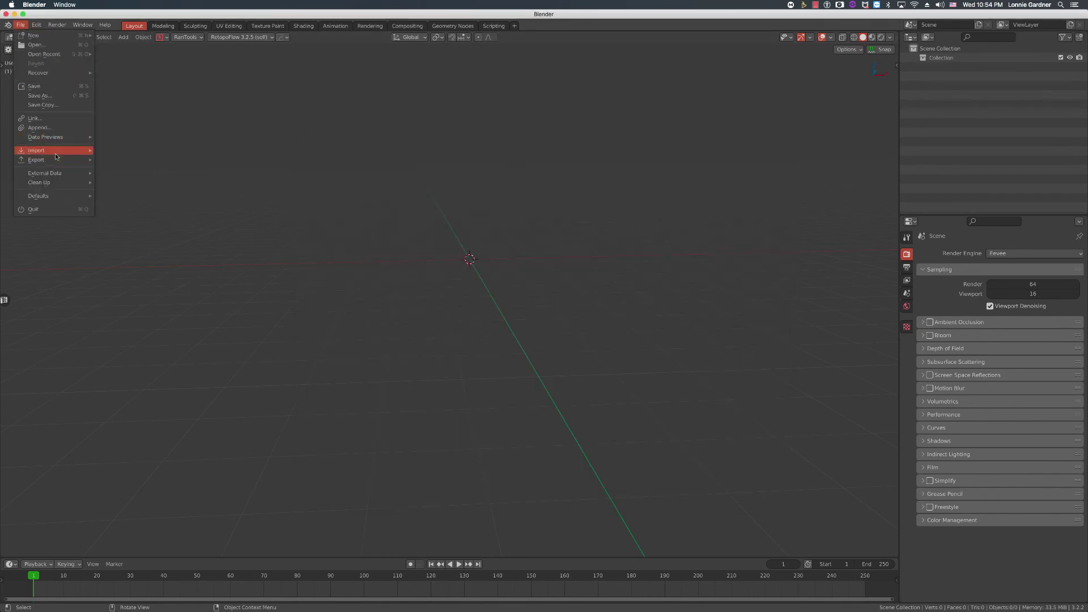
mouse_move(56, 152)
left_click(124, 252)
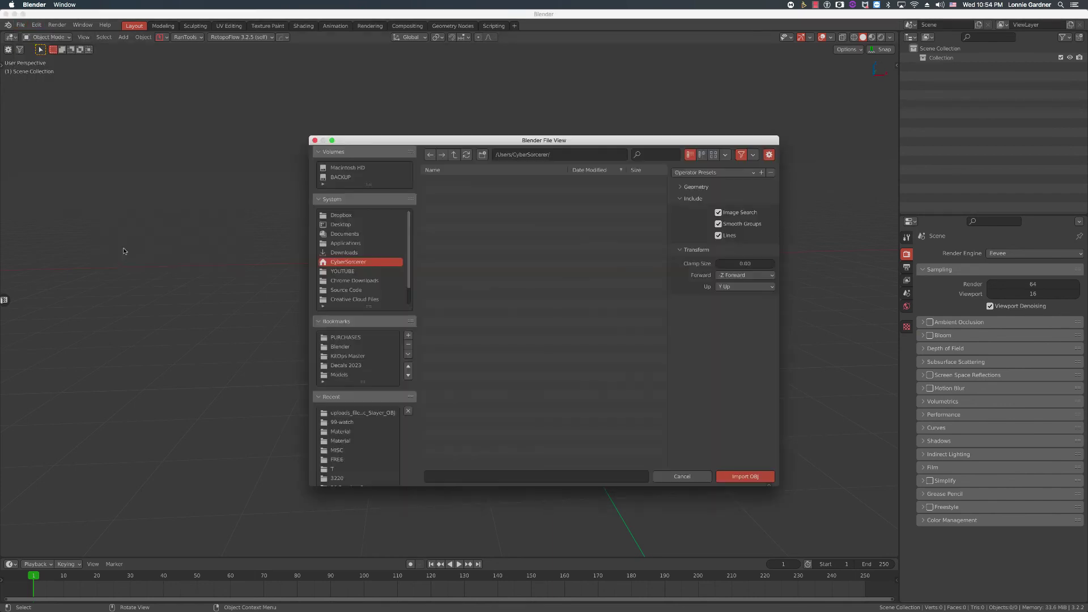
left_click(348, 375)
double_click(451, 180)
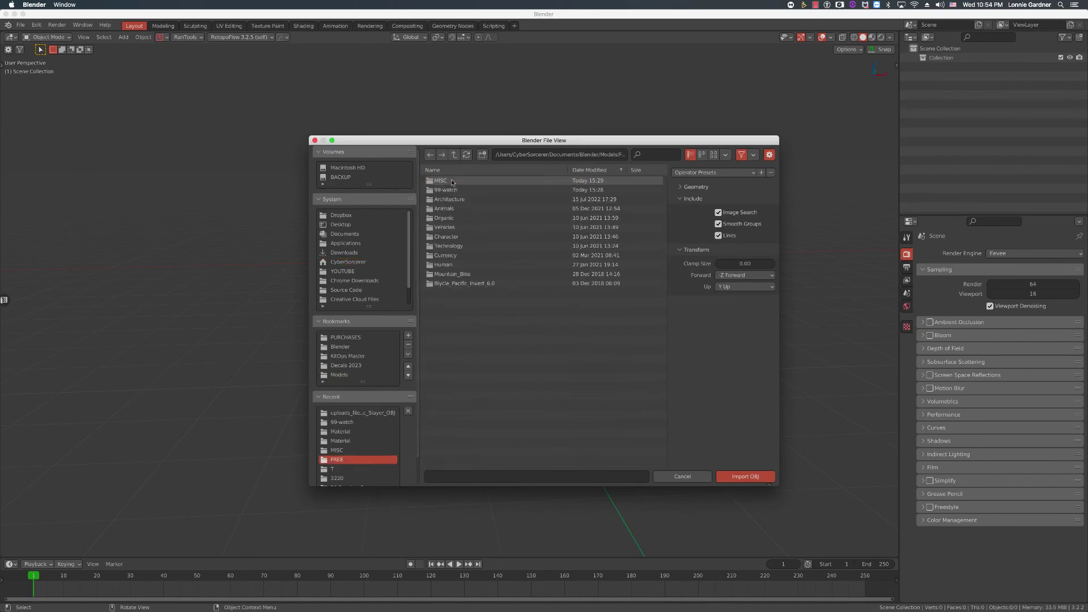
double_click(453, 237)
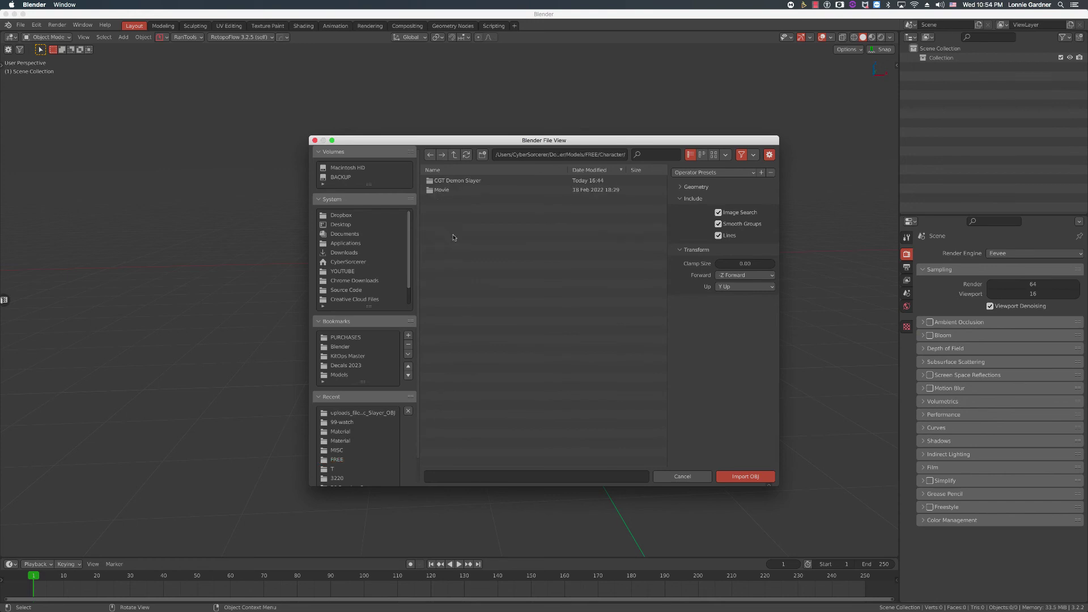
double_click(454, 182)
double_click(454, 183)
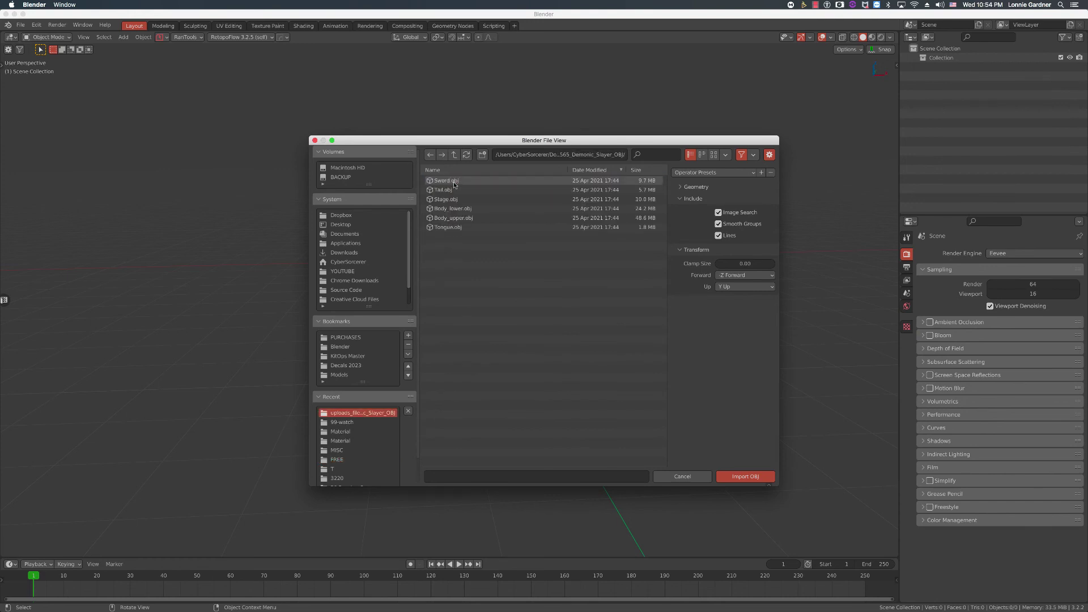
left_click(460, 219)
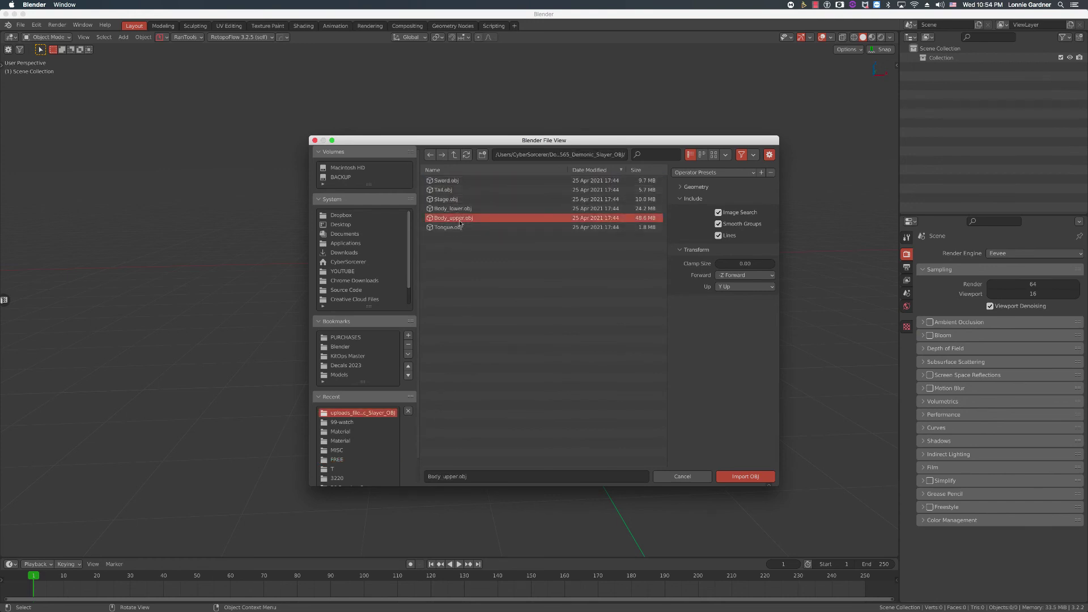
left_click(744, 477)
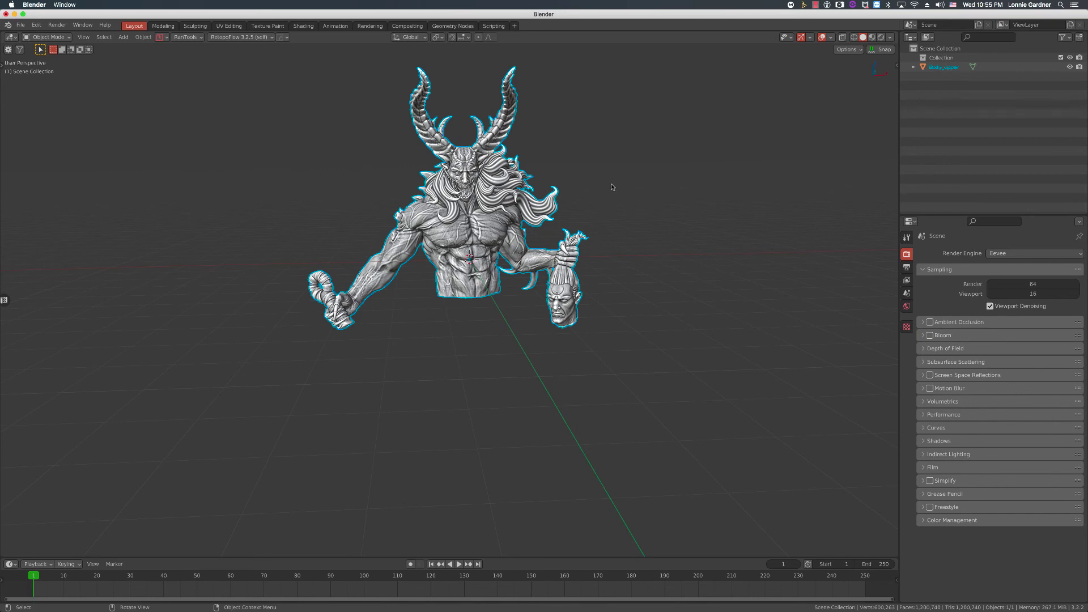
Step: Import Body_lower.obj as a Wavefront model from the same folder and deselect it
left_click(20, 25)
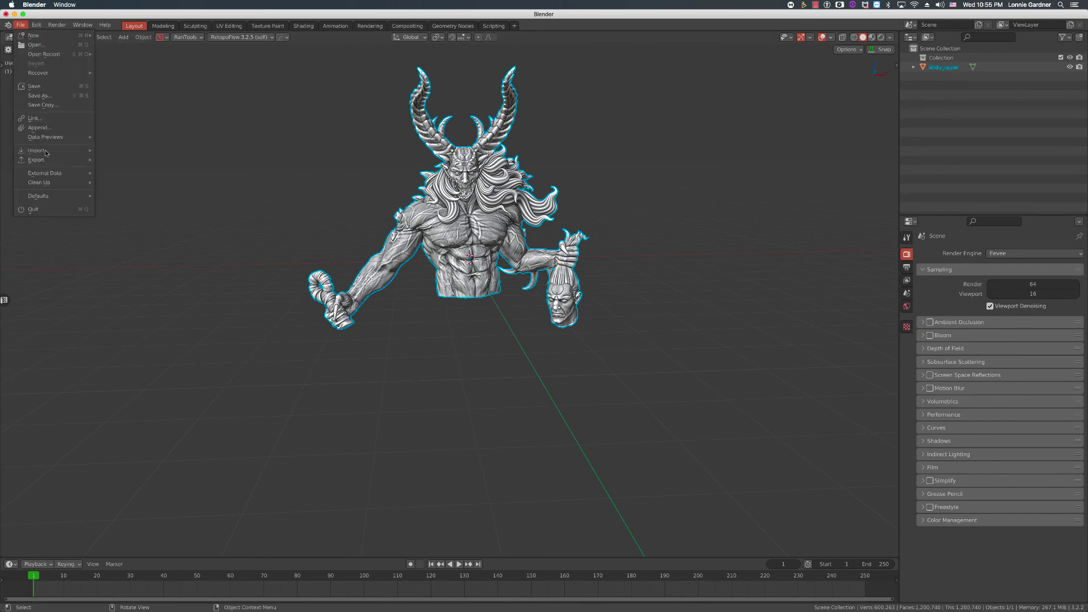
mouse_move(52, 152)
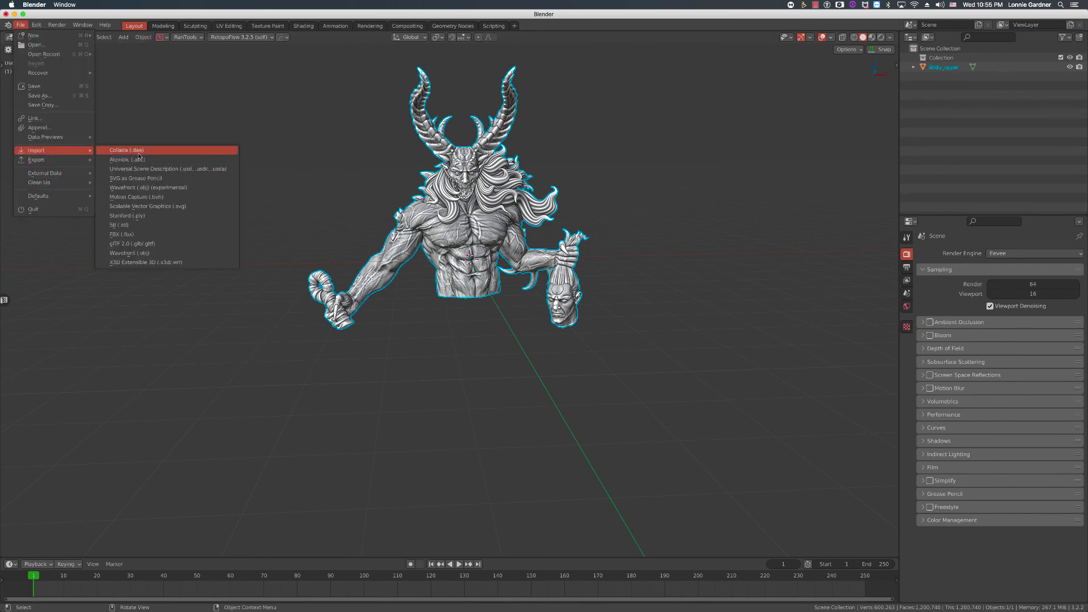
left_click(144, 258)
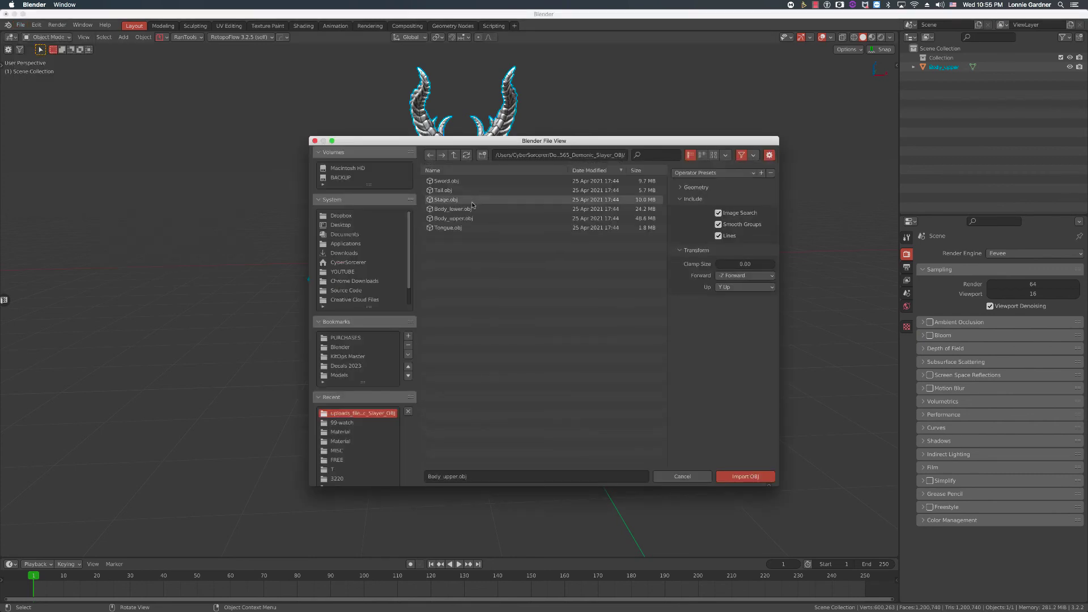
left_click(469, 210)
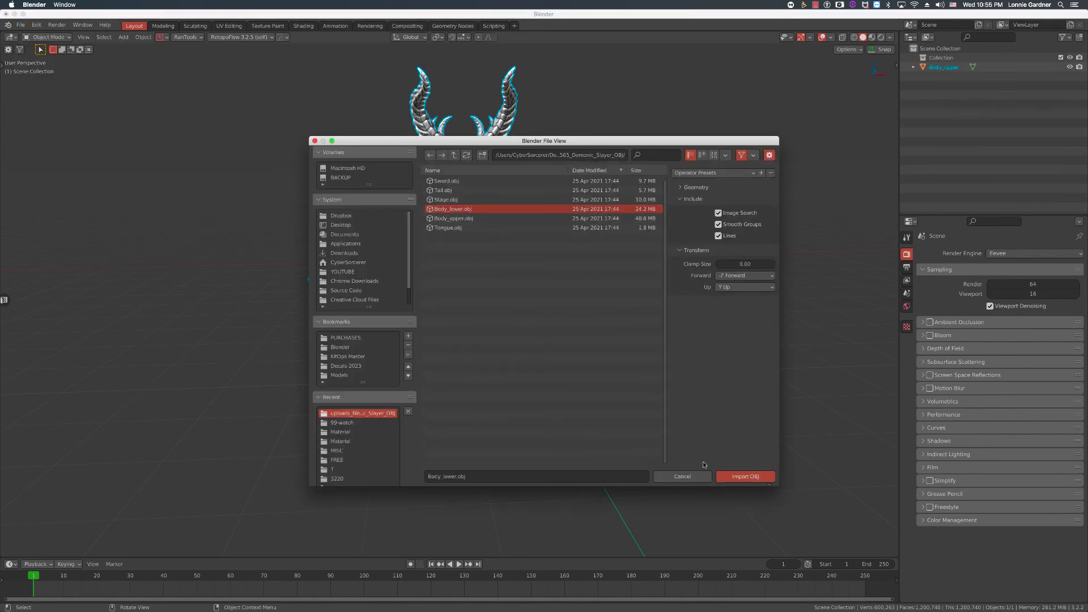
left_click(744, 476)
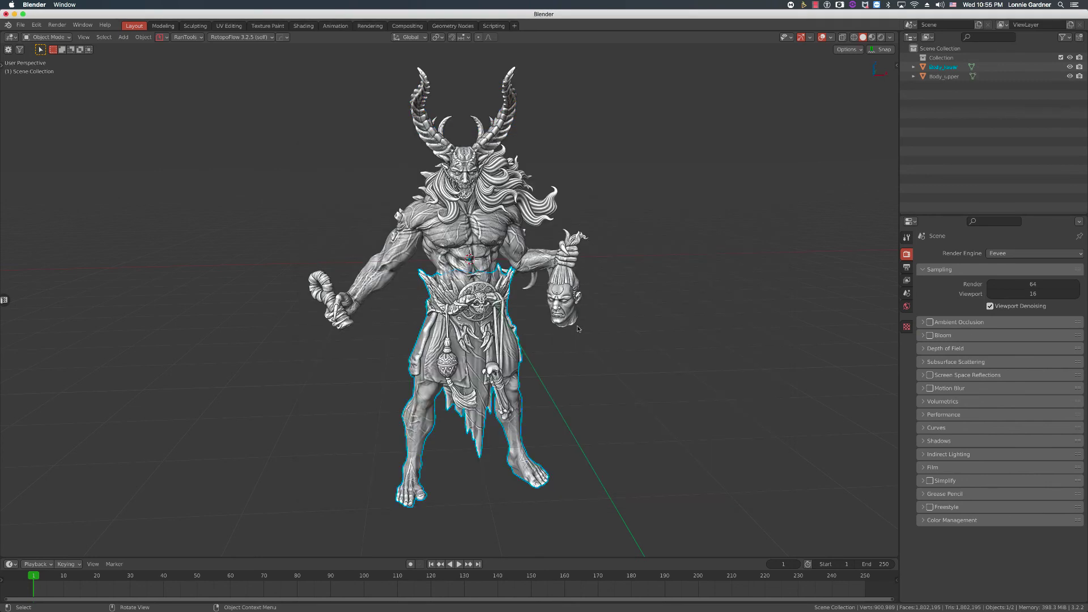
left_click(640, 326)
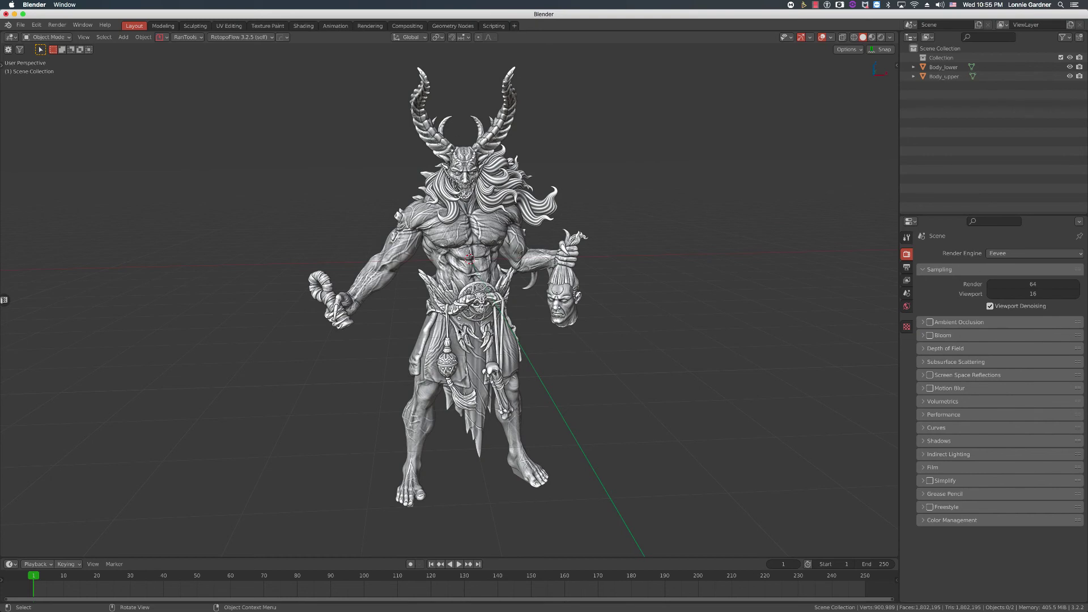
Step: Import Tail.obj as a Wavefront model to add the tail to the demon character
middle_click_drag(460, 333, 551, 318)
left_click(20, 25)
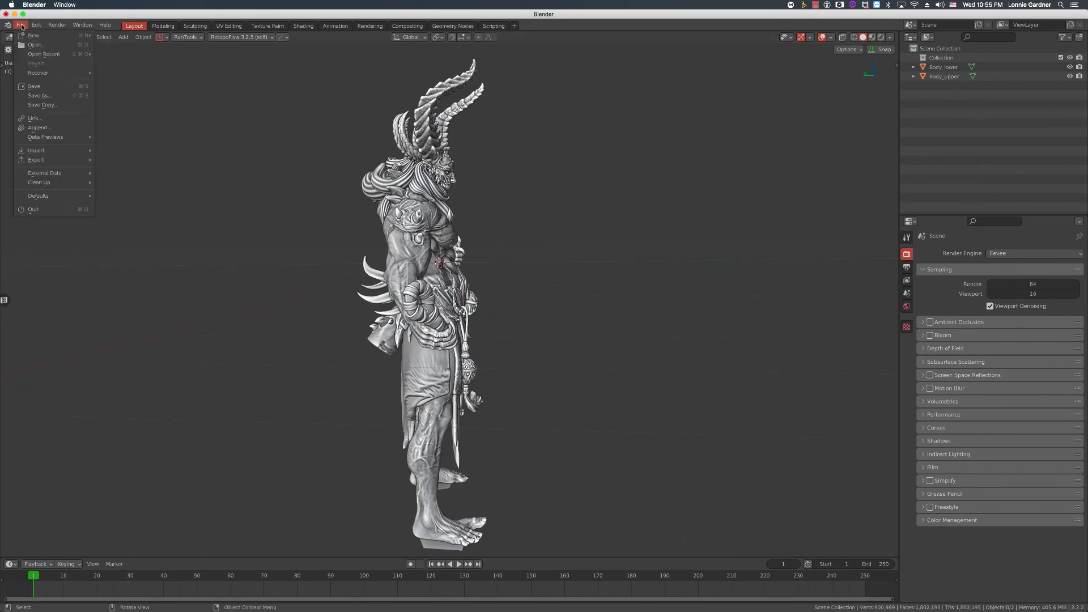
mouse_move(61, 152)
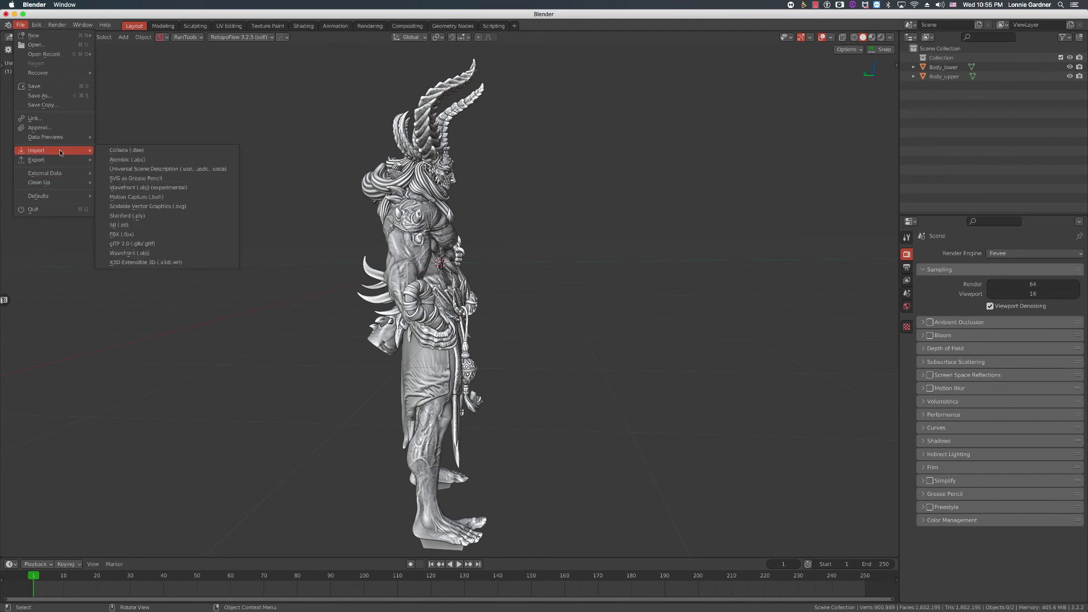
left_click(130, 252)
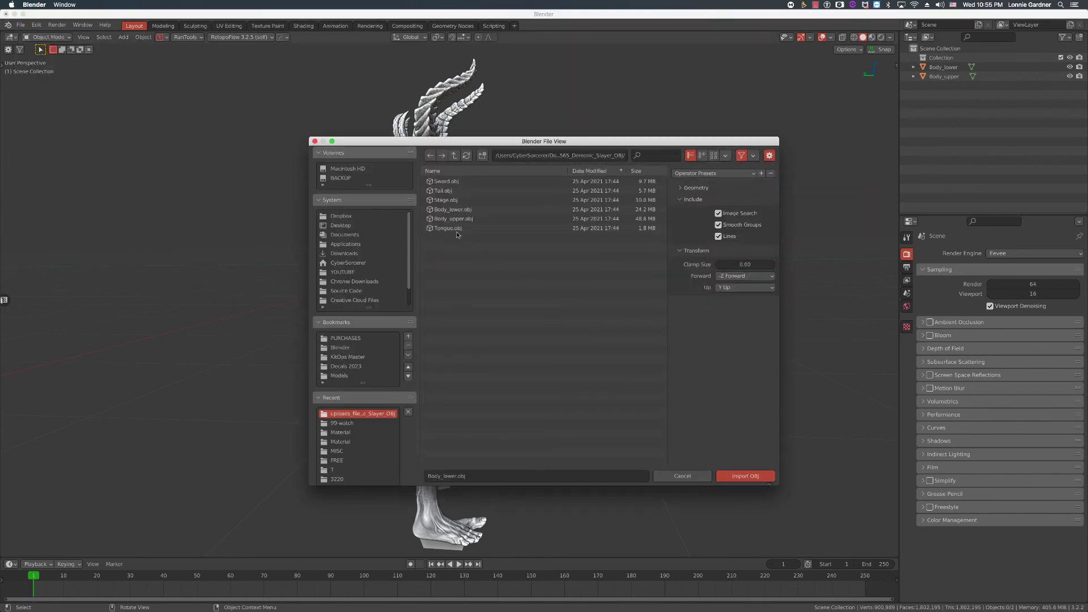
left_click(451, 192)
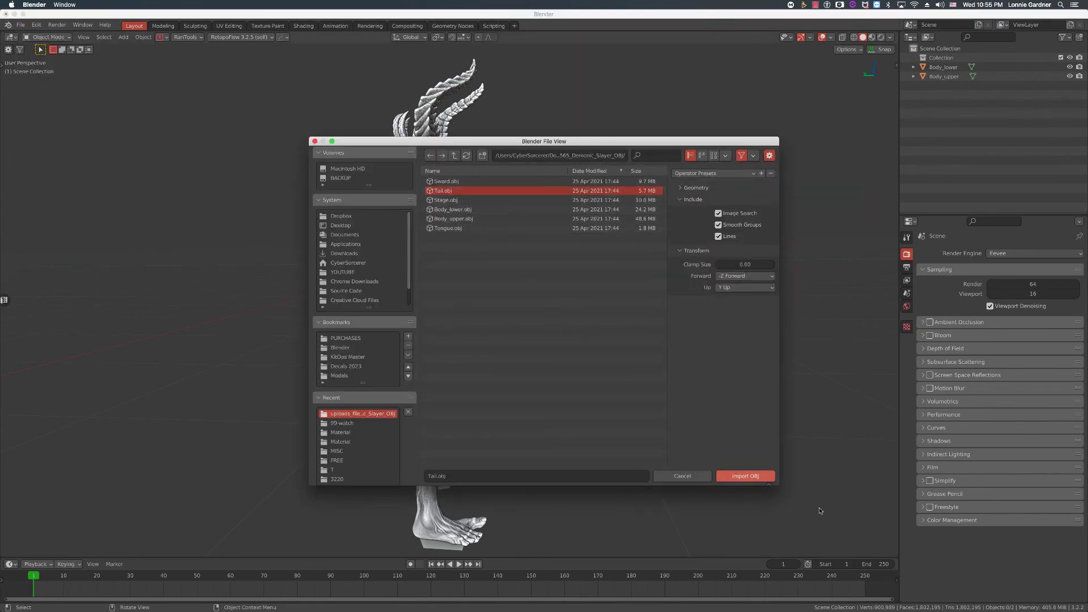
left_click(736, 474)
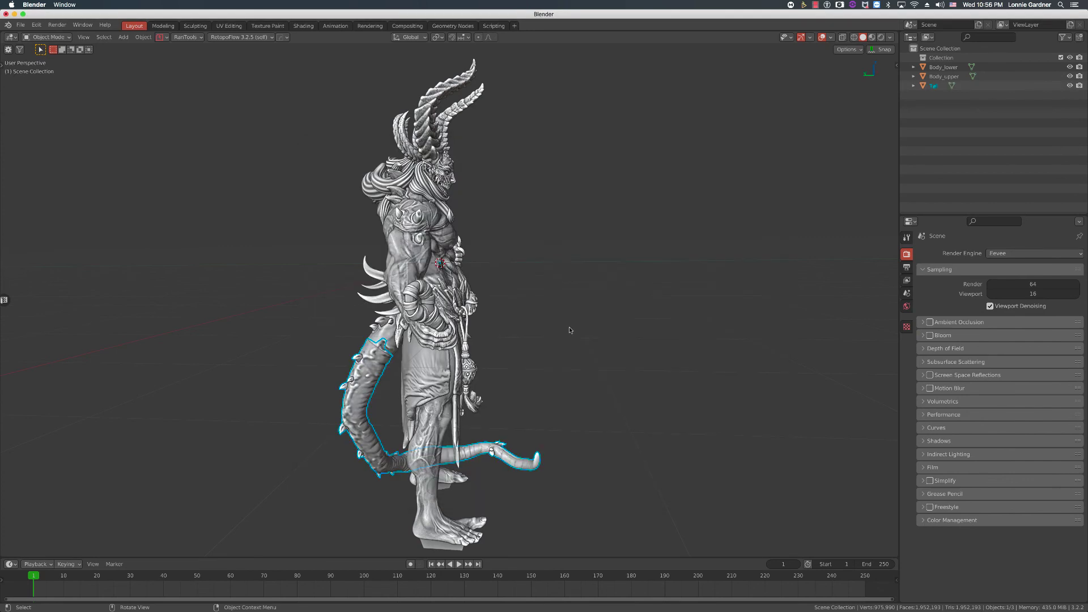
Step: Import Sword.obj as a Wavefront model from the Demonic Slayer OBJ folder to add the demon's sword, and deselect it
middle_click_drag(570, 330, 480, 320)
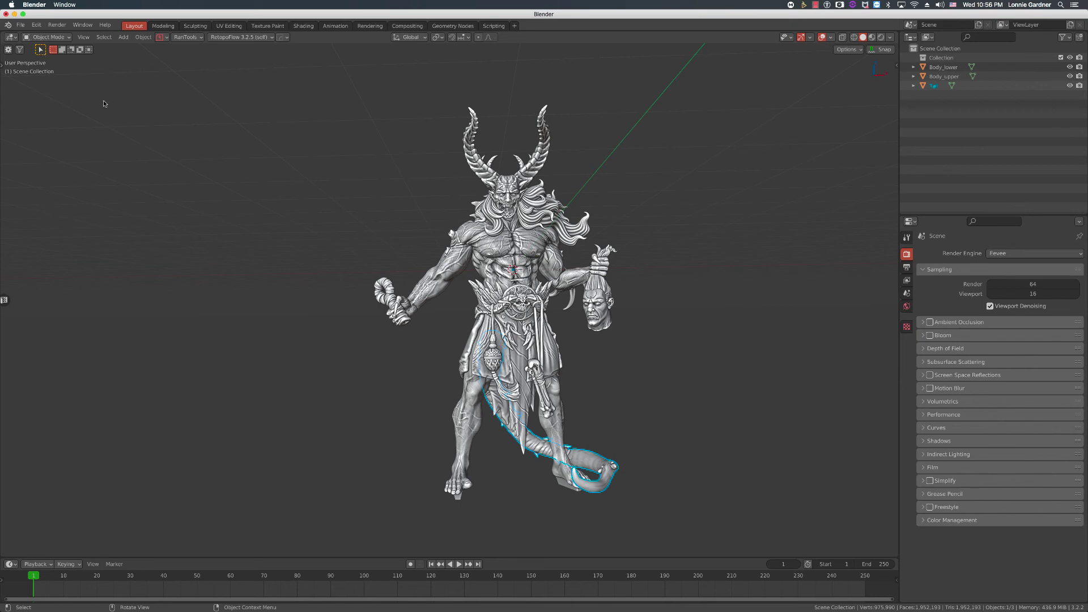
key("F4")
left_click(20, 25)
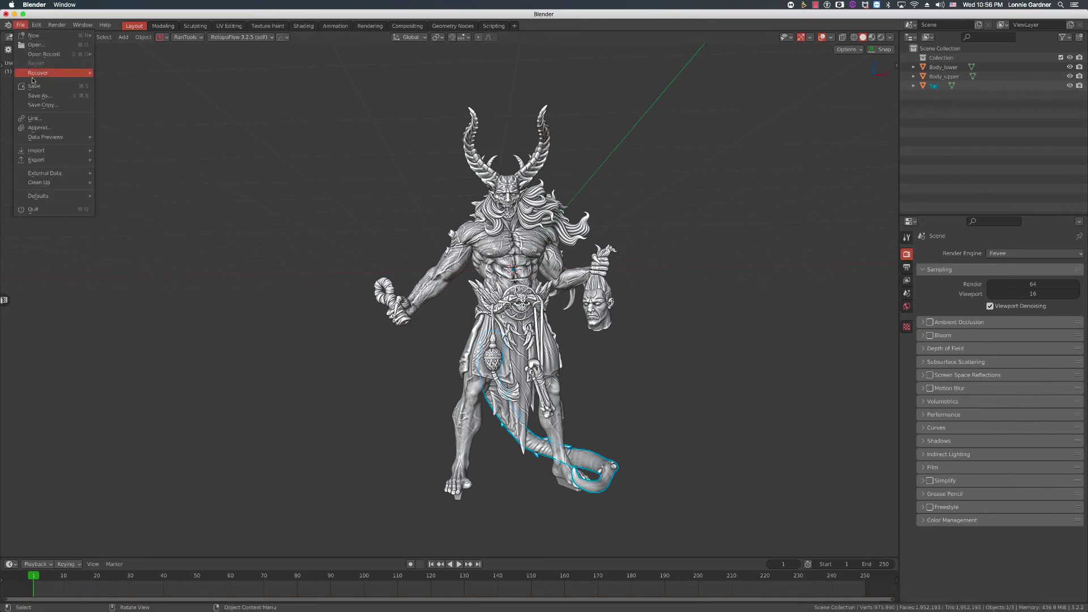
mouse_move(51, 151)
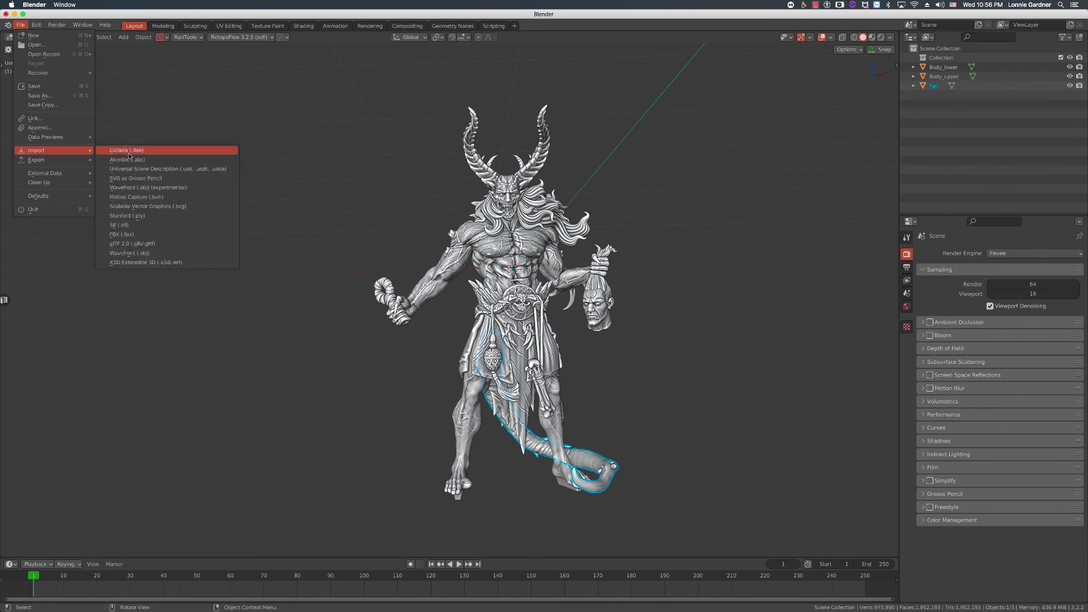
left_click(135, 253)
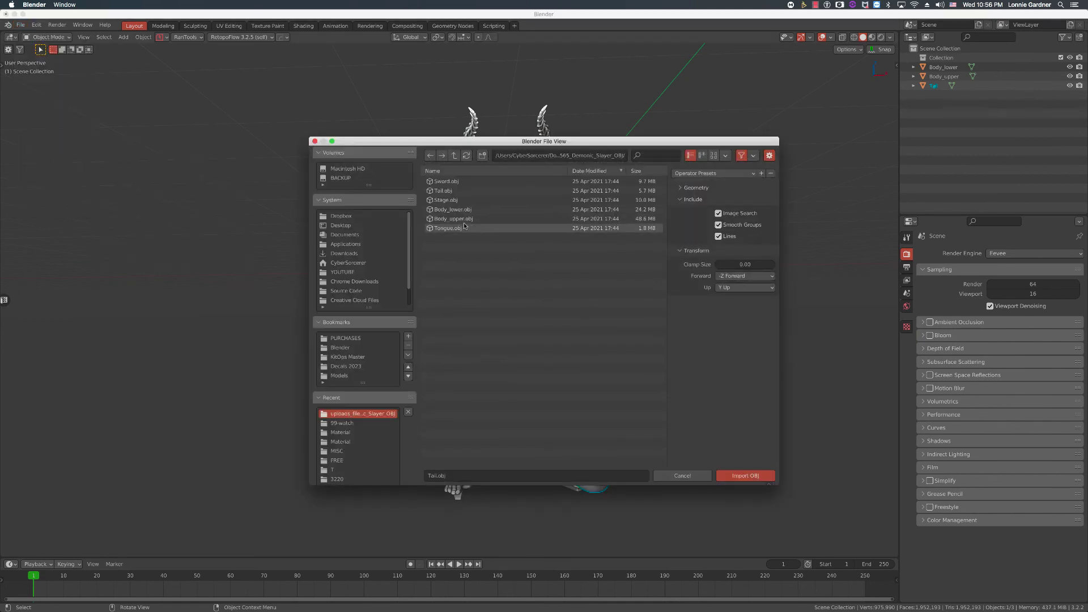
left_click(453, 182)
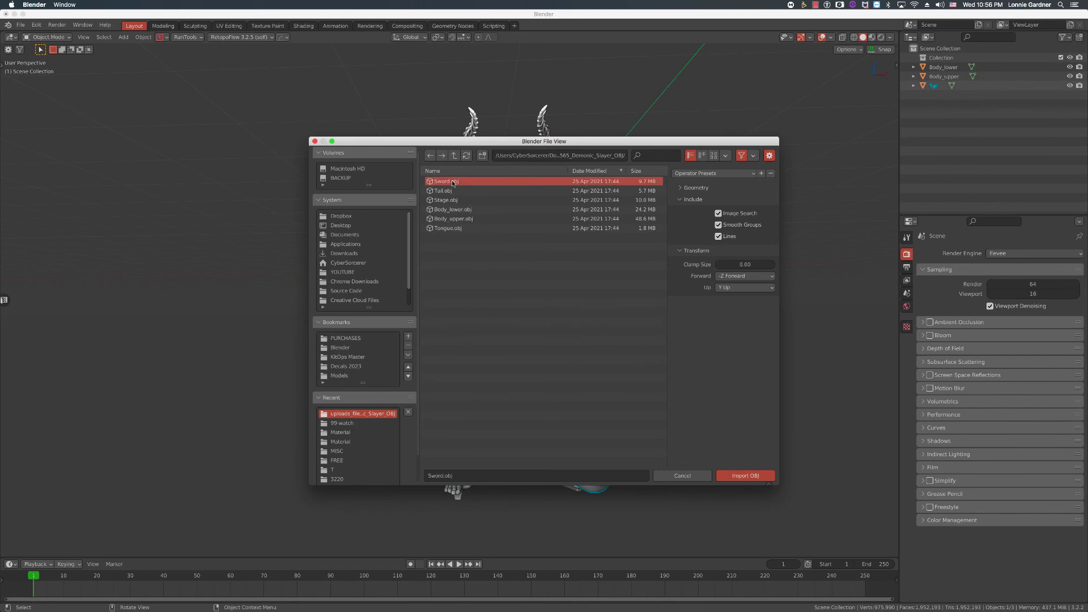
left_click(747, 476)
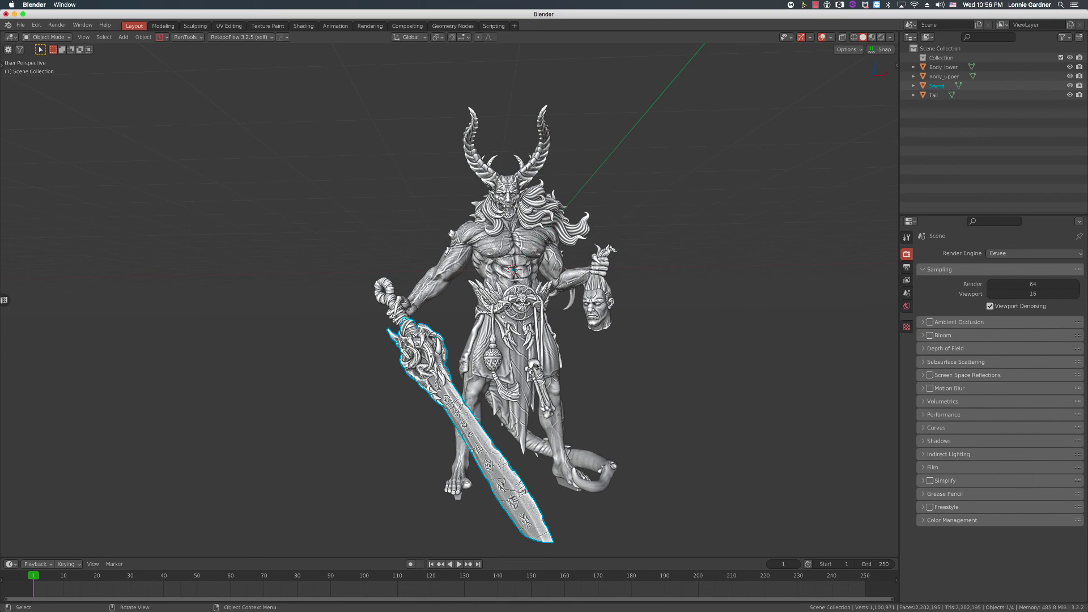
left_click(699, 235)
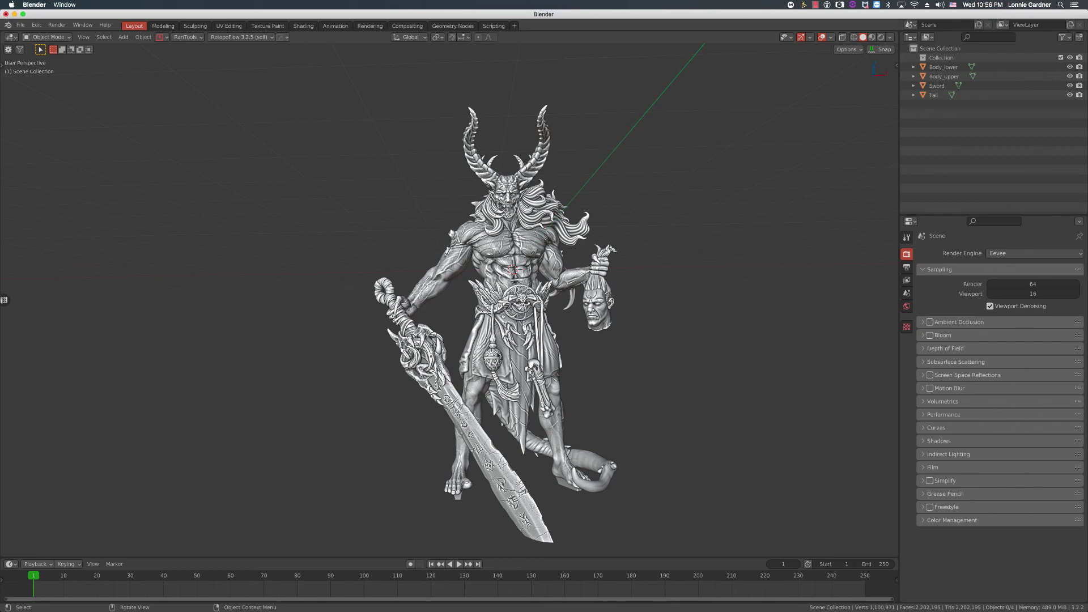
Step: Switch the viewport's Cavity shading off and back on to compare the surface detail of the demon
left_click(889, 37)
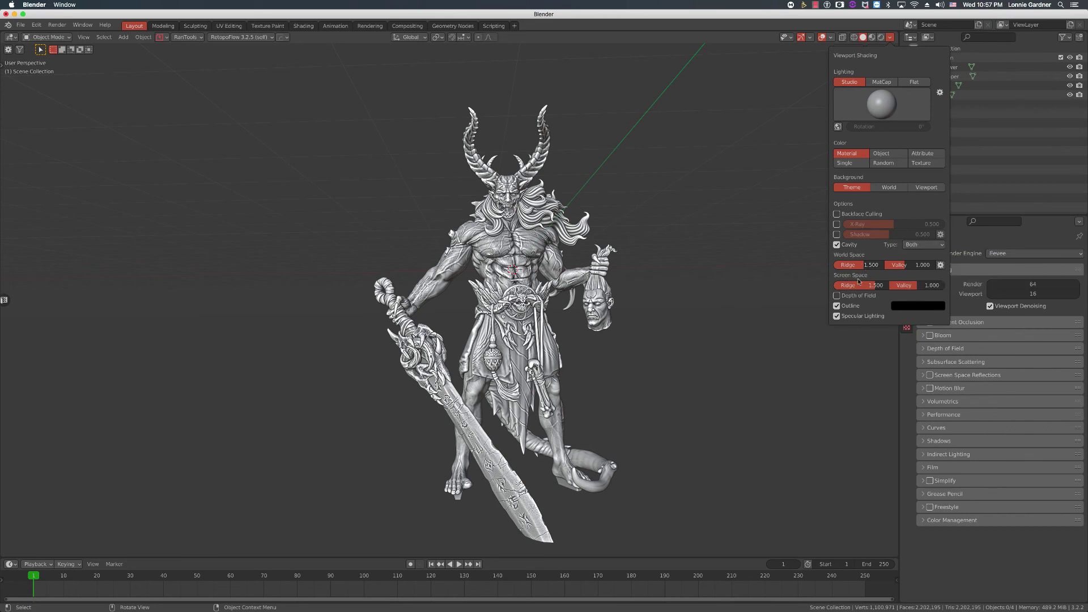
left_click(921, 245)
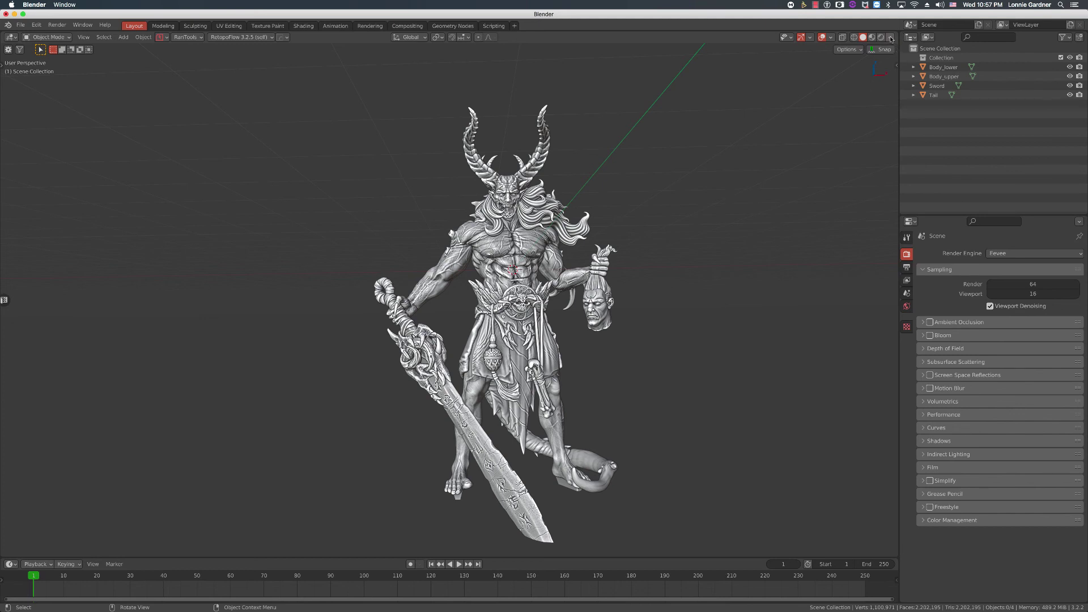
left_click(889, 37)
left_click(837, 245)
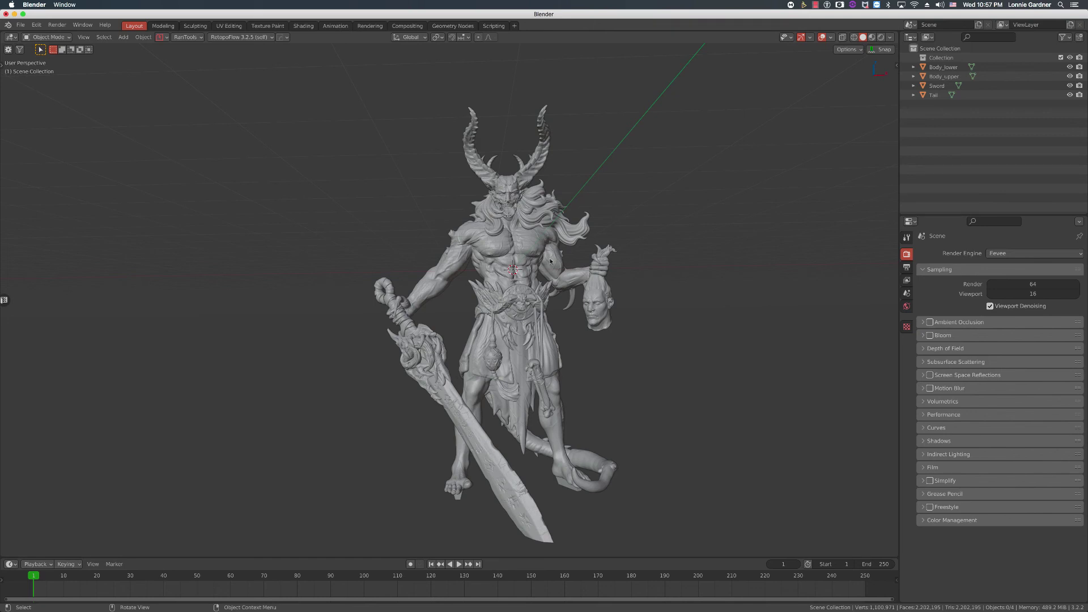
left_click(889, 37)
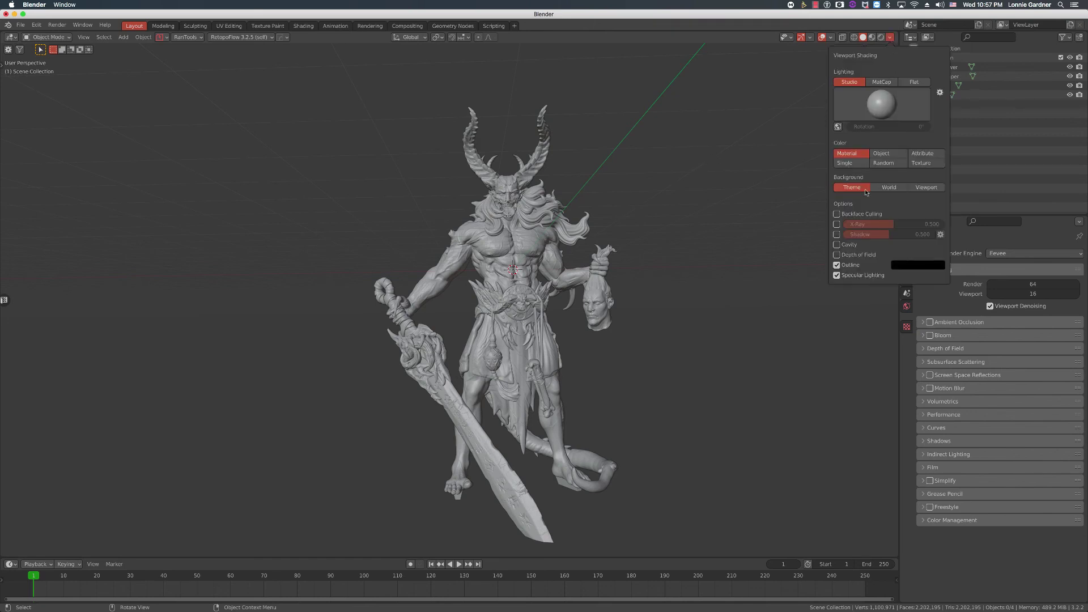
left_click(837, 244)
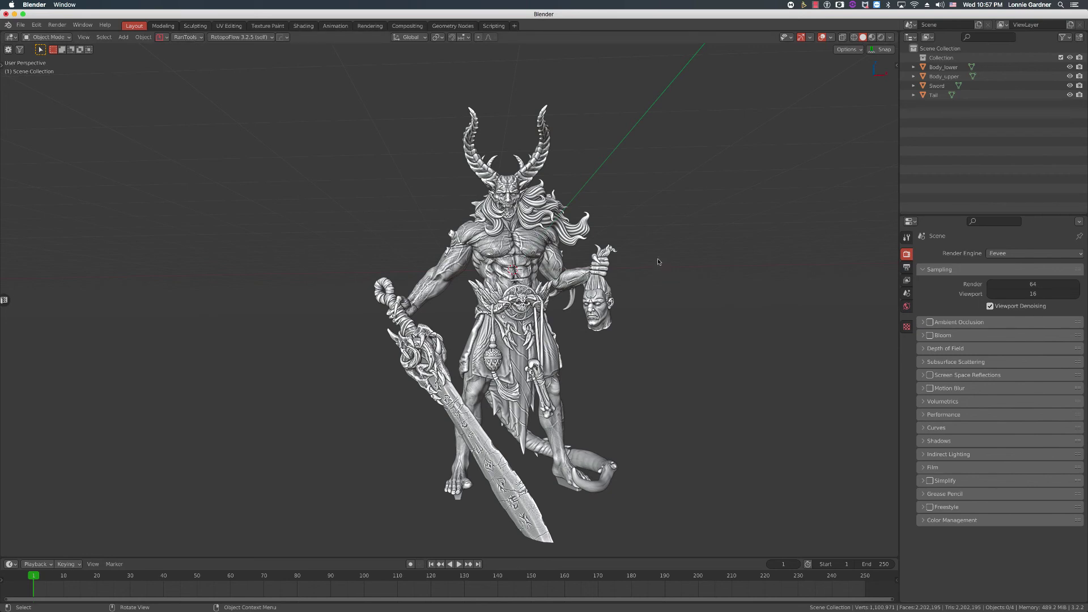
Step: Box-select the severed head within the upper body's mesh in Edit Mode, clear the selection and return to Object Mode
left_click(520, 248)
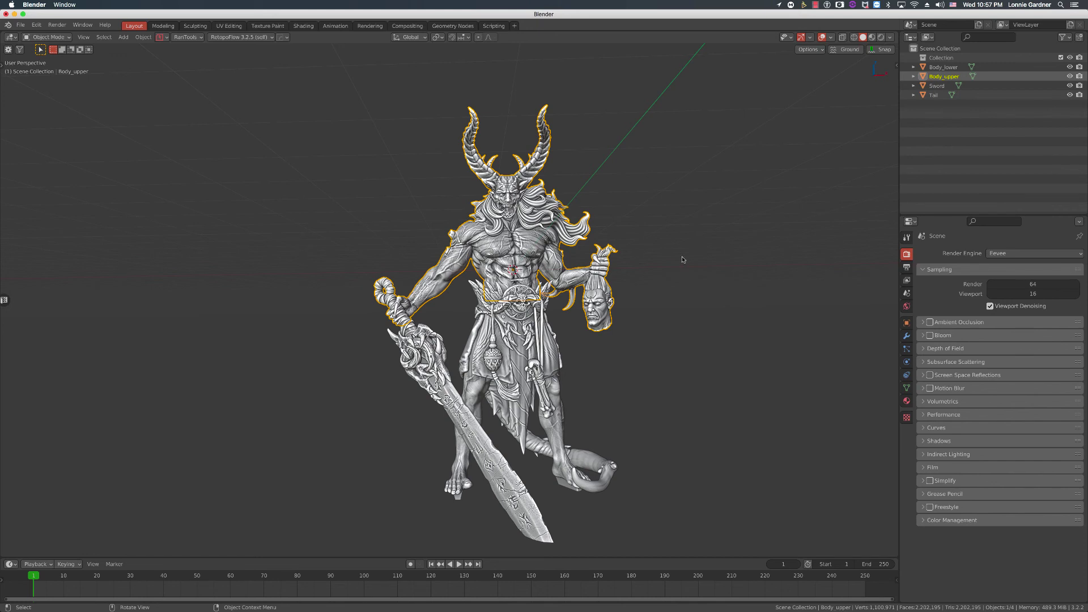
key("Tab")
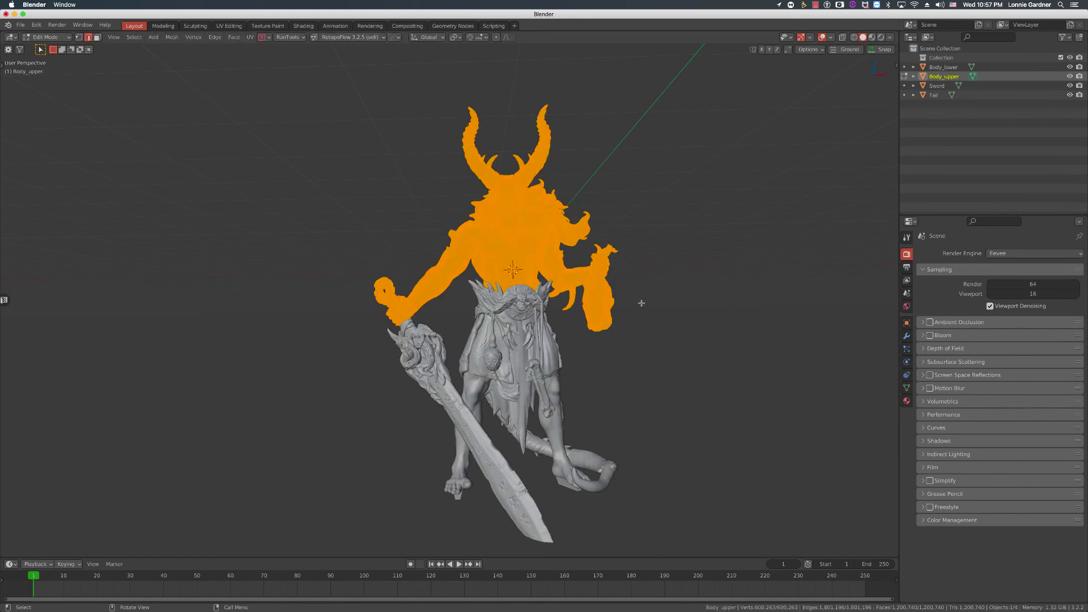
key("alt+a")
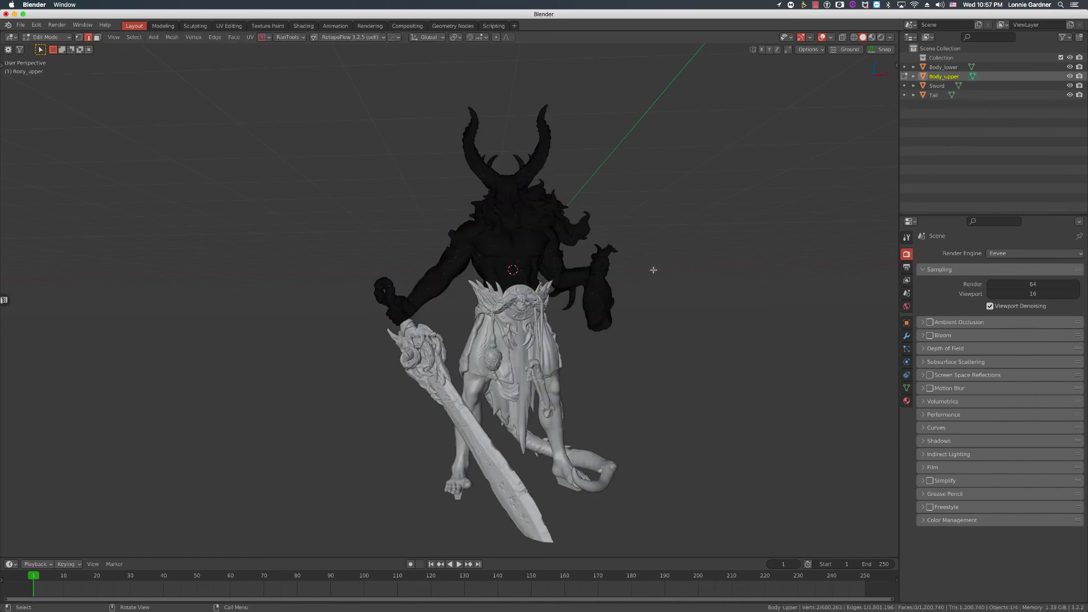
key("b")
left_click_drag(646, 345, 580, 288)
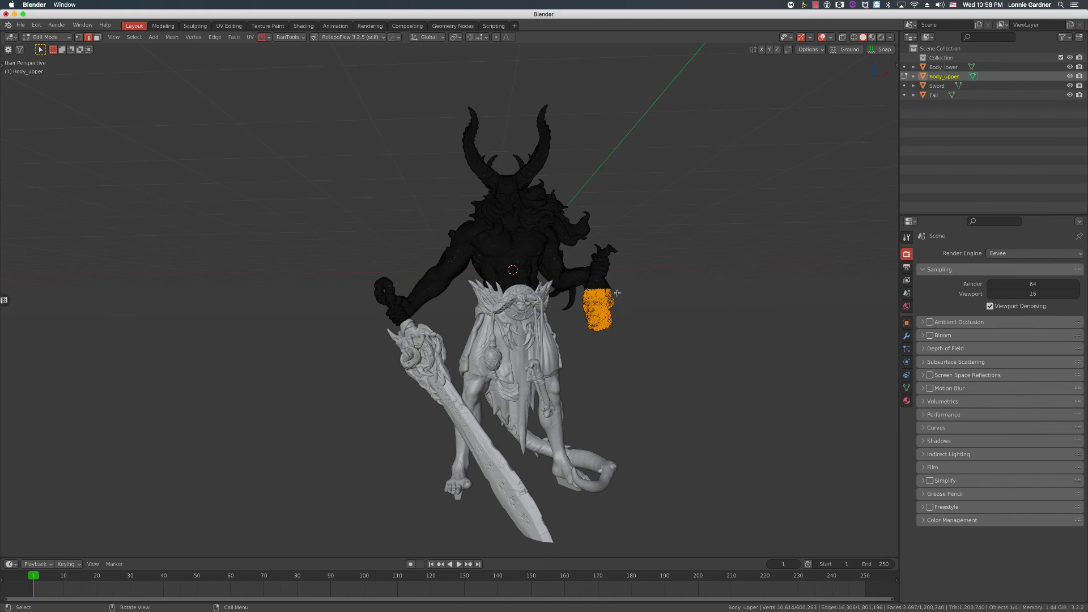
left_click(654, 289)
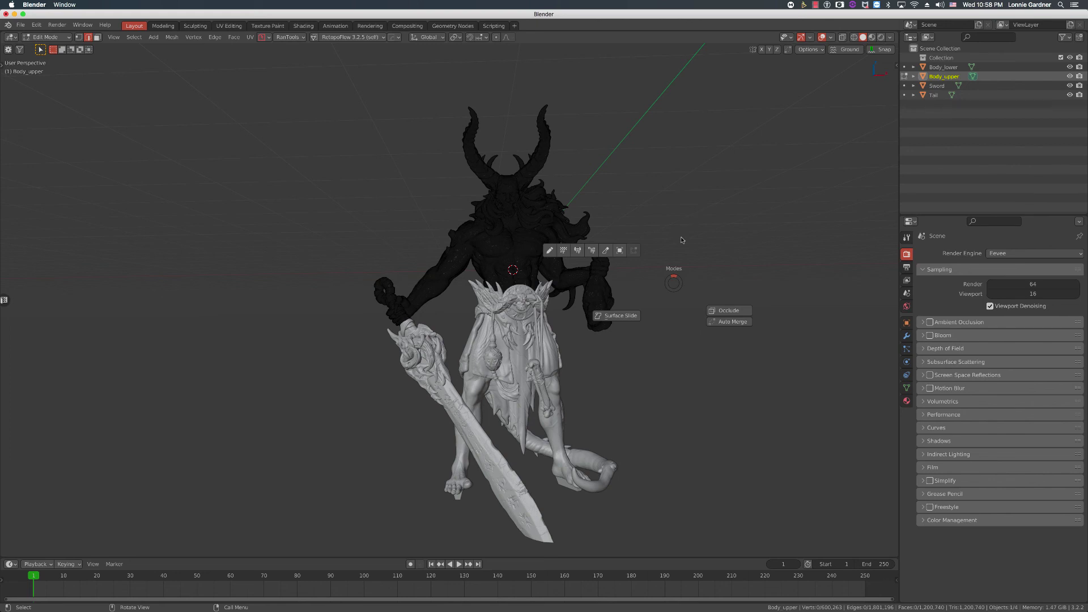
left_click(680, 258)
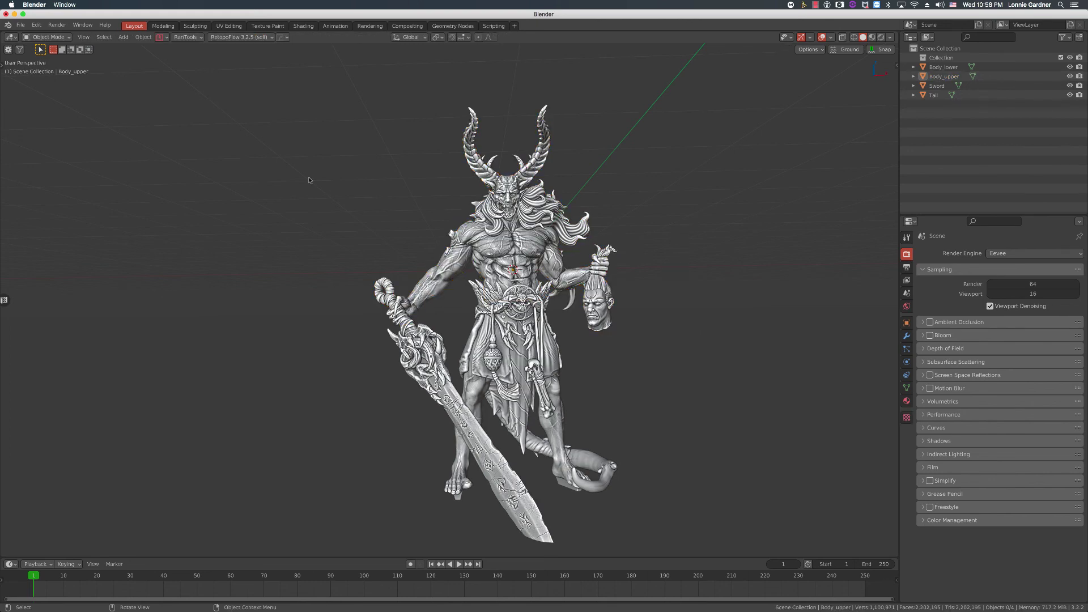
Step: Open Audi R8 V10 Spyder.blend from the FREE models folder in place of the demon scene
left_click(20, 25)
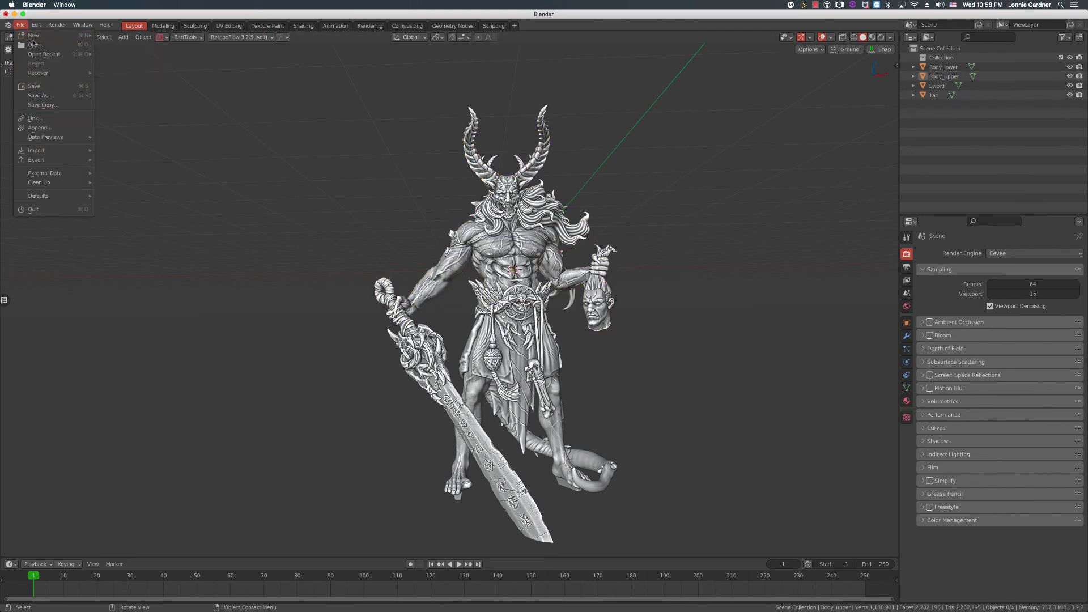
left_click(34, 44)
left_click(502, 335)
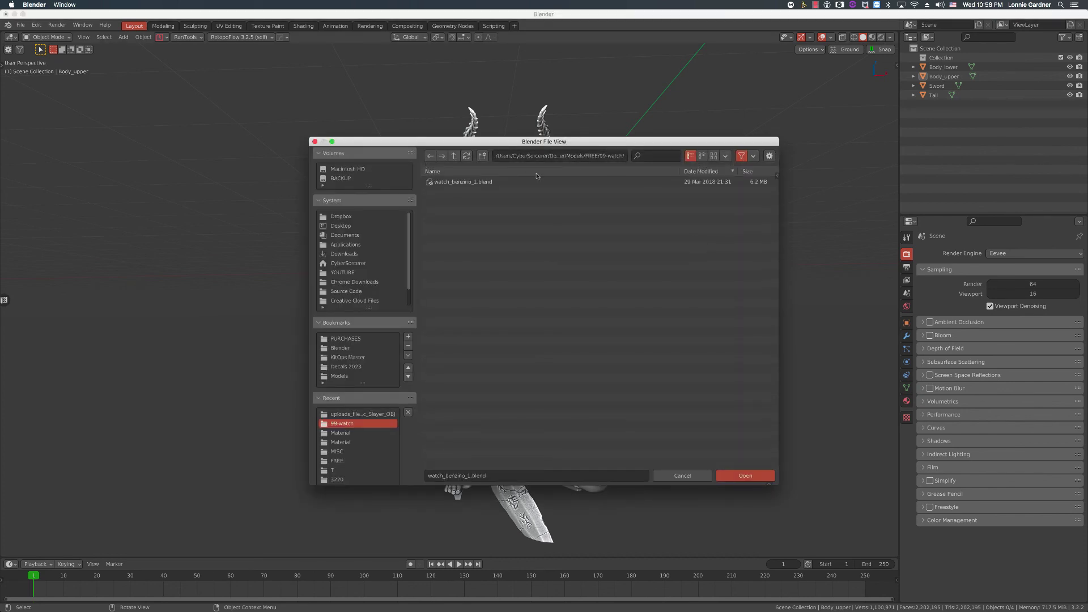
left_click(454, 155)
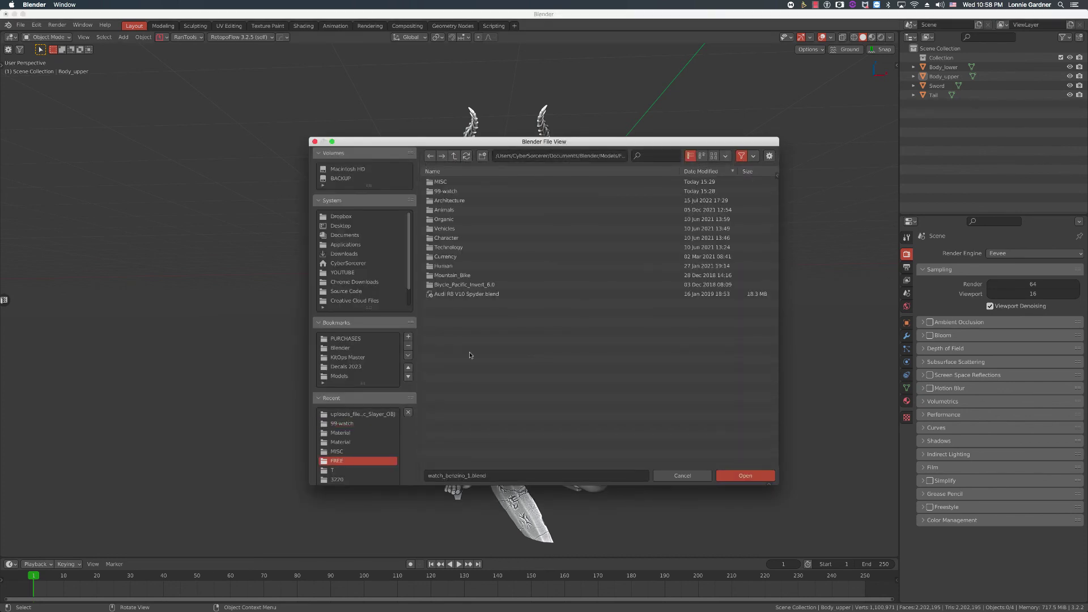
left_click(457, 294)
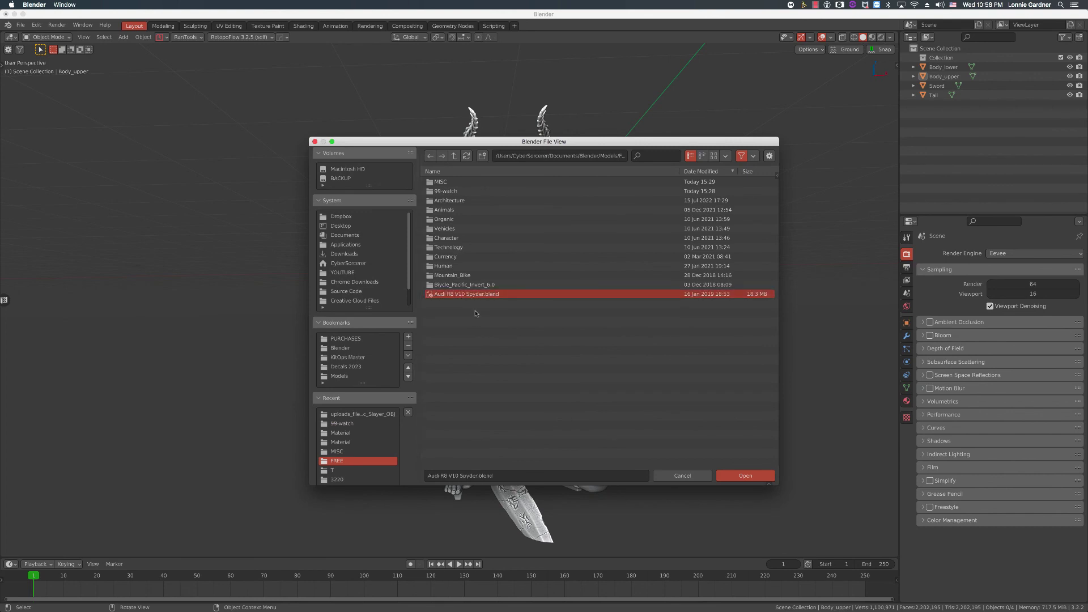
left_click(744, 477)
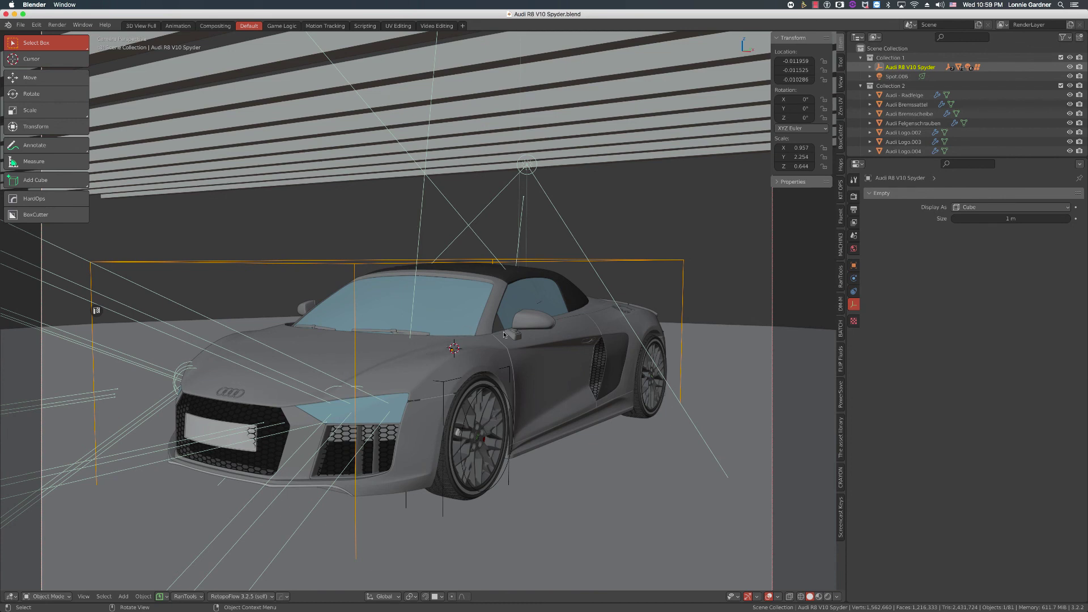
Step: Select the scene camera and look through its HardOps settings
middle_click_drag(504, 334, 504, 333)
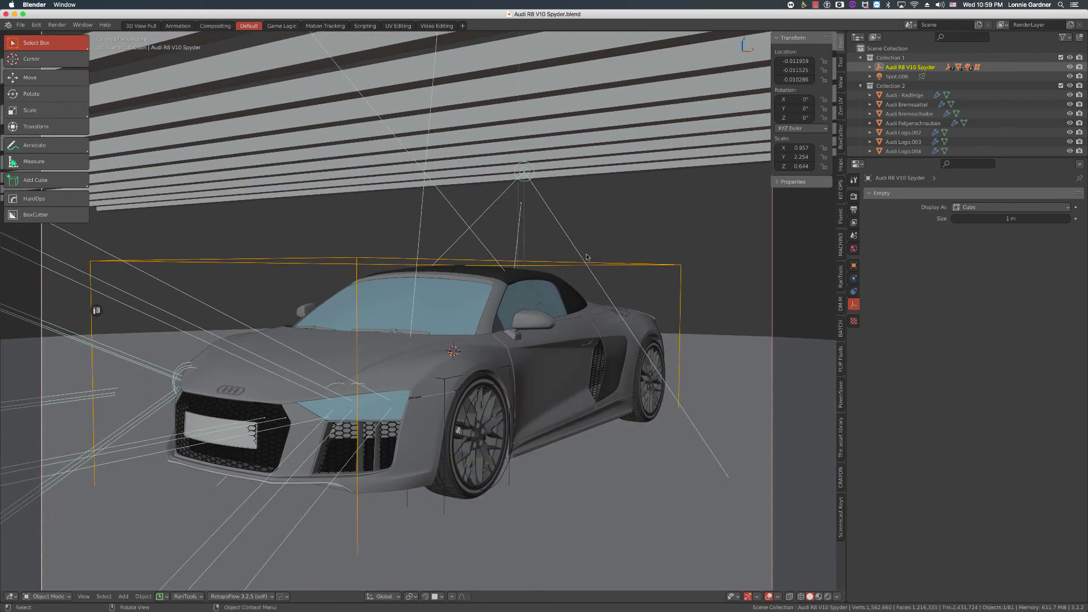
key("q")
left_click(683, 222)
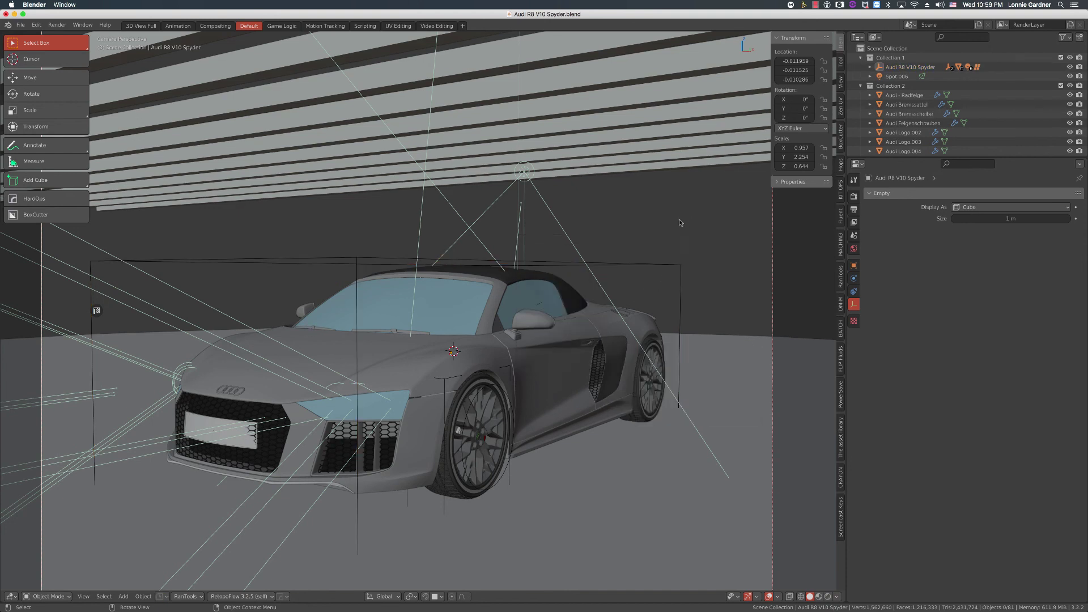
left_click(773, 235)
key("q")
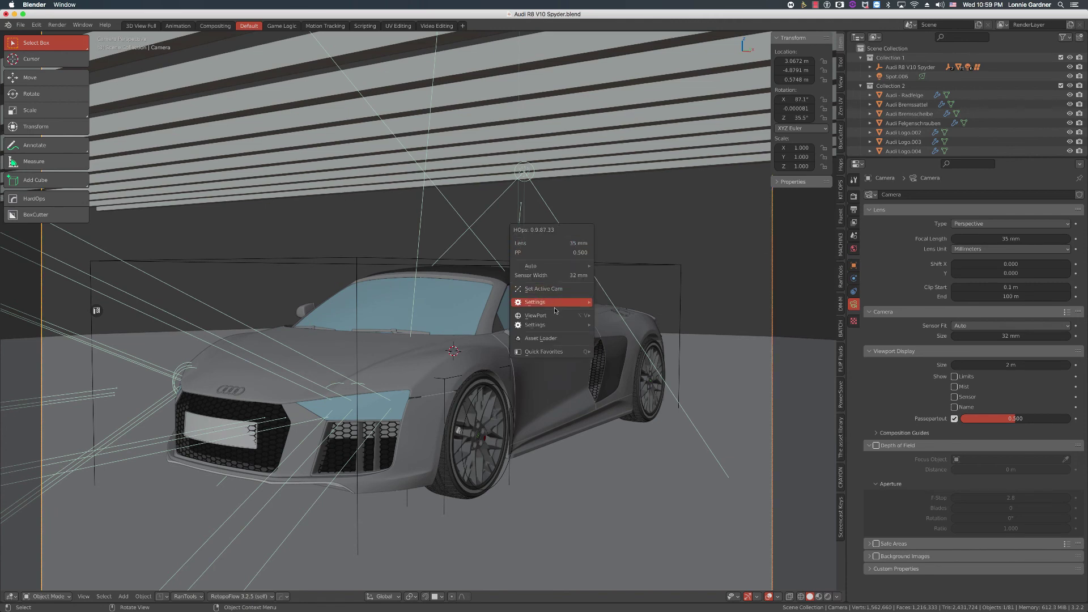
mouse_move(584, 306)
left_click(623, 331)
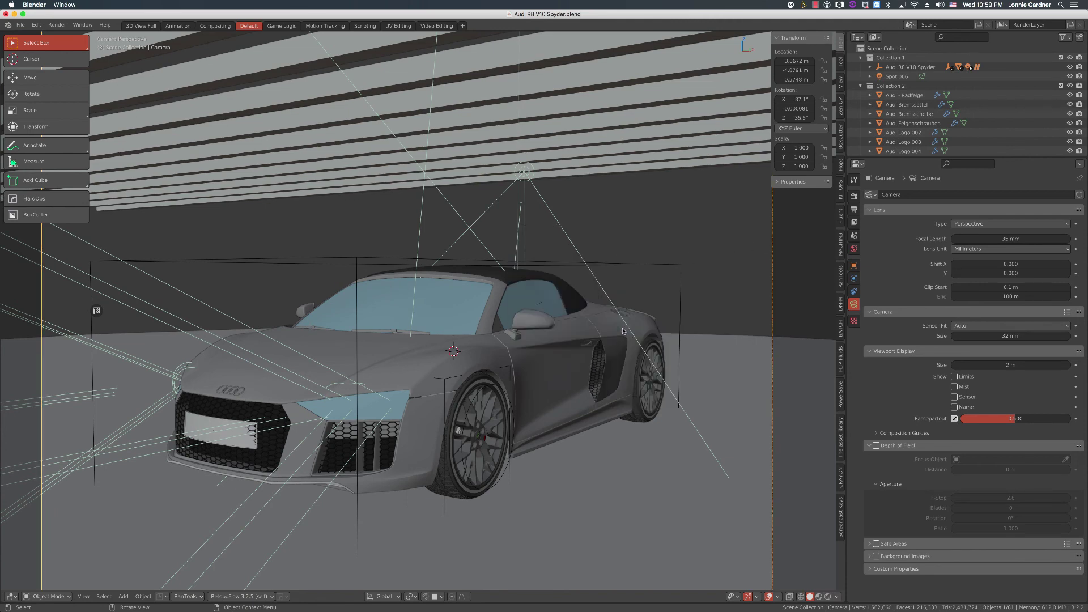
Step: Examine the car, camera and surrounding lights from outside the camera, and return to the camera view
middle_click_drag(491, 318, 464, 315)
scroll(494, 326, "down", 6)
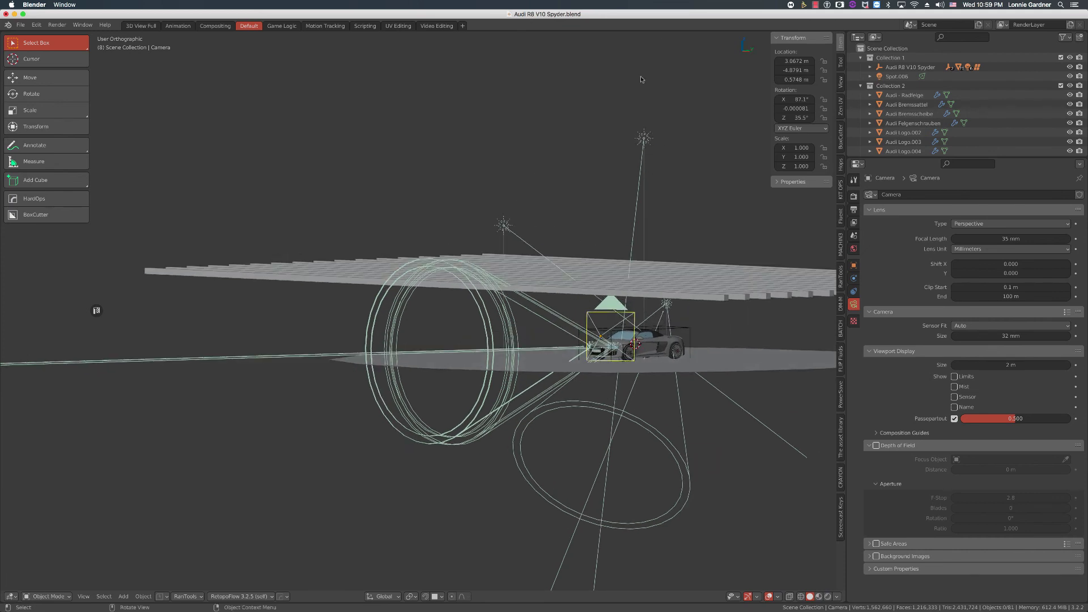
left_click(593, 347)
key("KP_0")
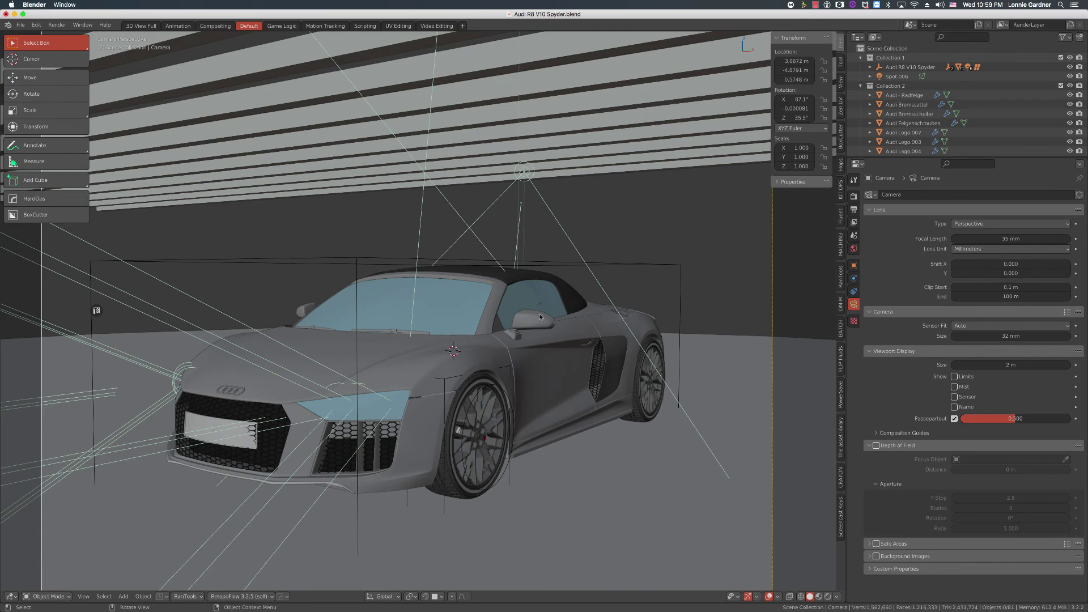
middle_click_drag(505, 358, 538, 250, "shift")
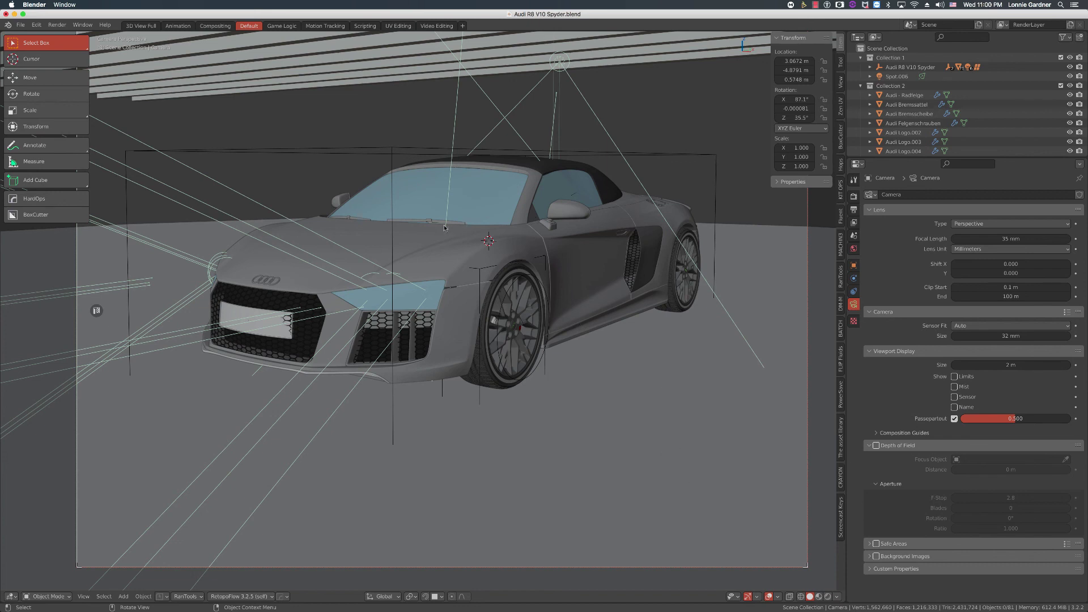
middle_click_drag(433, 272, 446, 306)
scroll(447, 306, "up", 2)
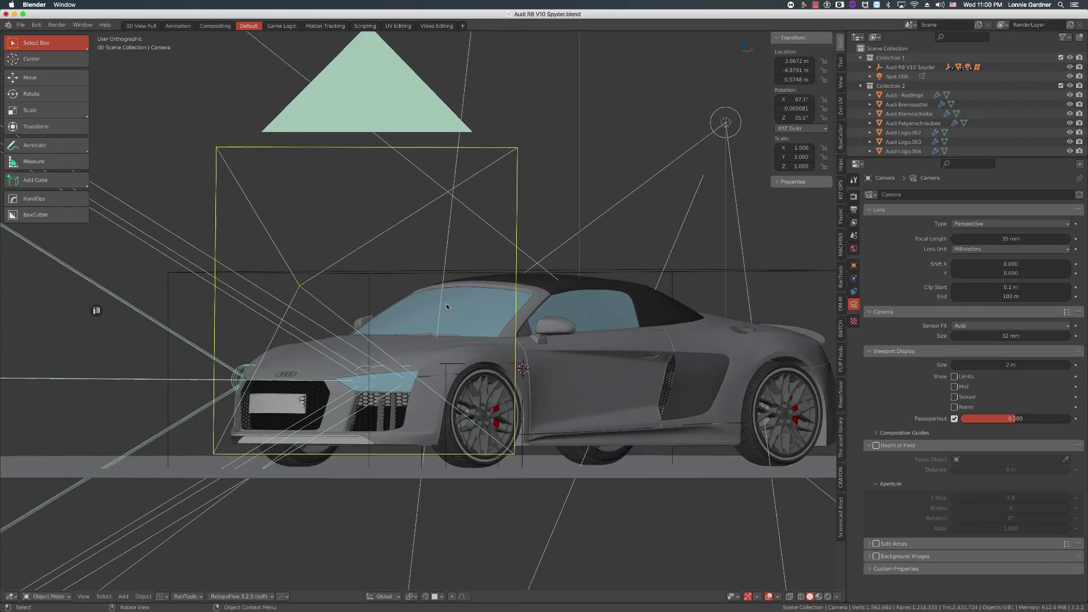
key("KP_0")
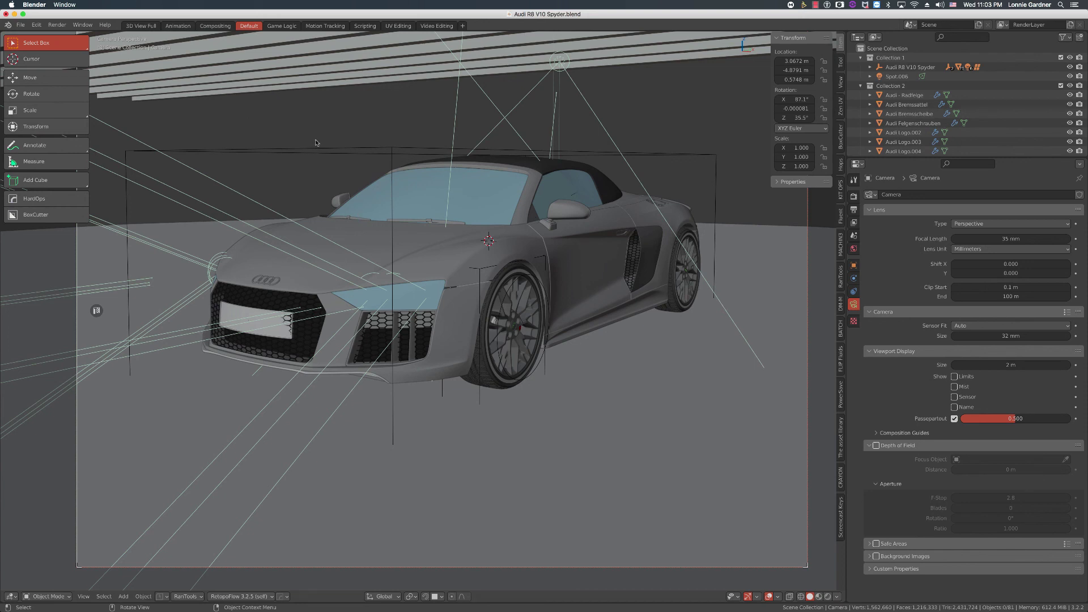
Step: Clear the object selection and examine the car scene's collections and objects in an enlarged Outliner
left_click(607, 332)
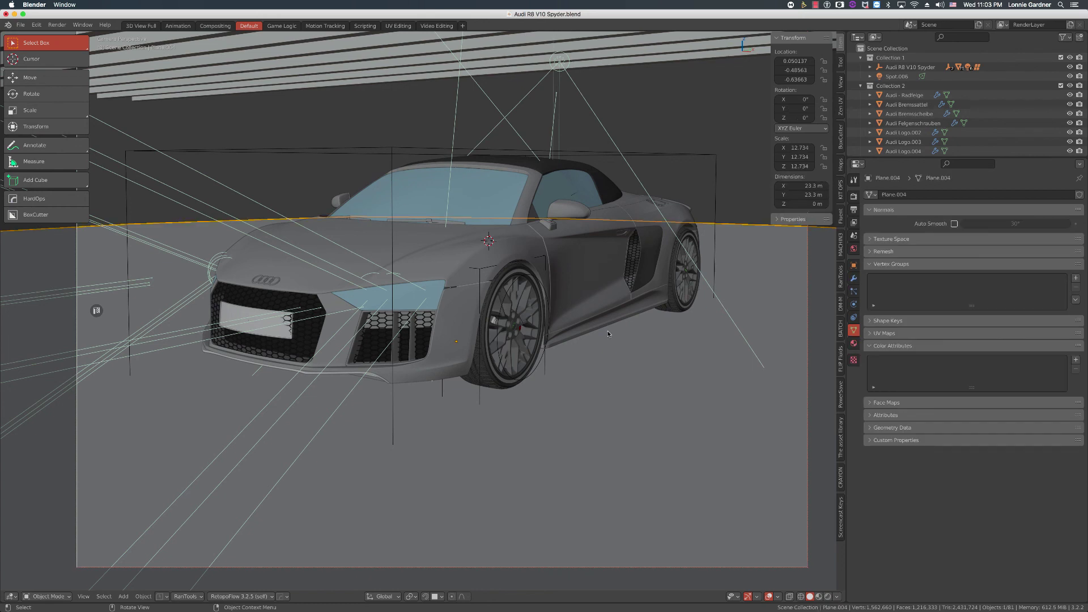
left_click(625, 134)
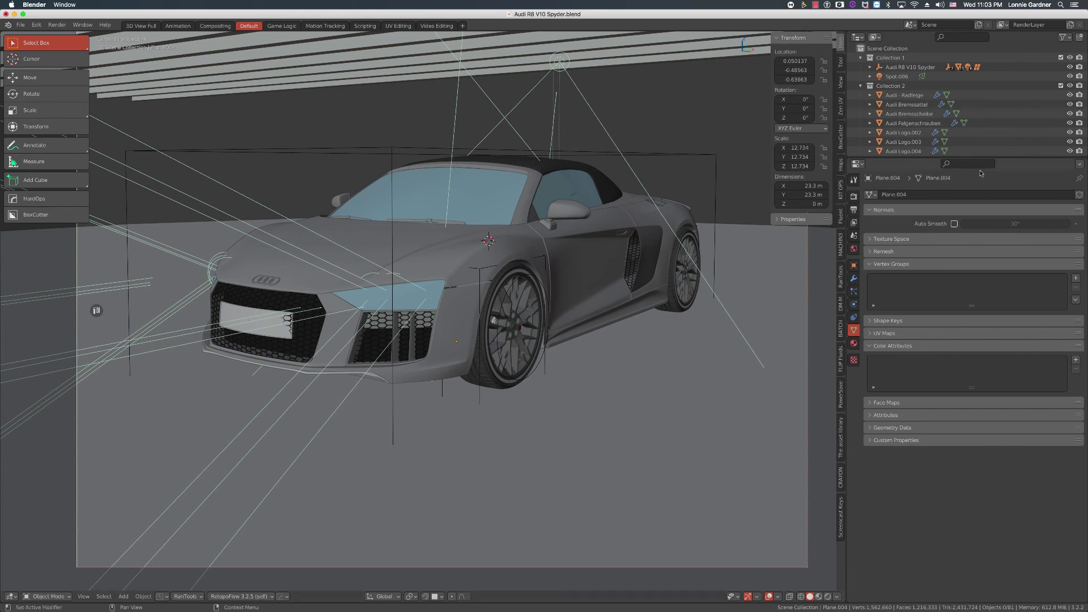
left_click_drag(980, 159, 1013, 497)
scroll(987, 263, "down", 2)
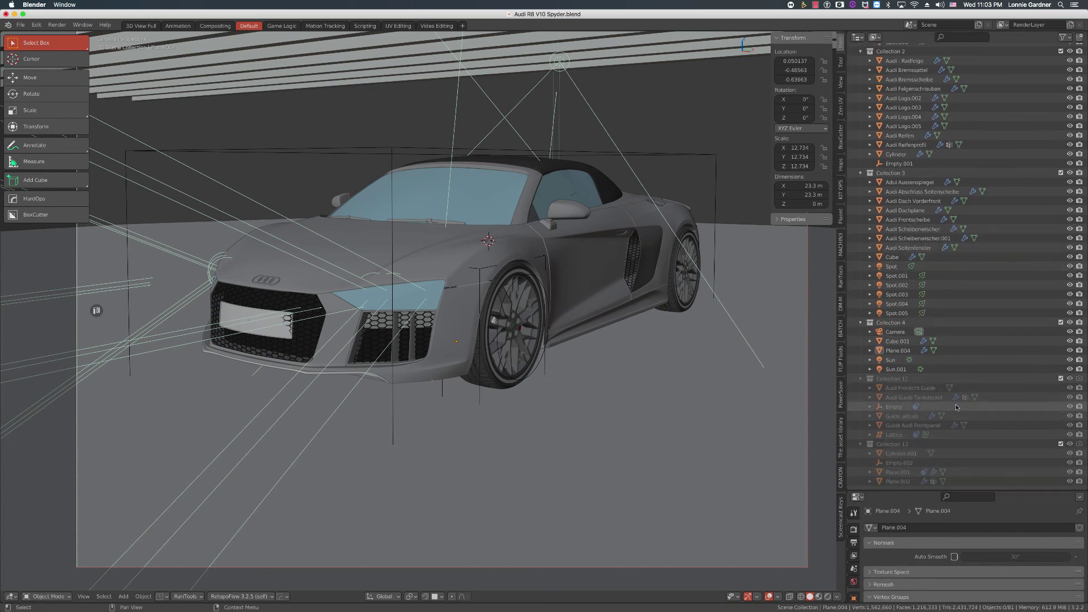
scroll(956, 407, "up", 2)
left_click_drag(981, 491, 978, 210)
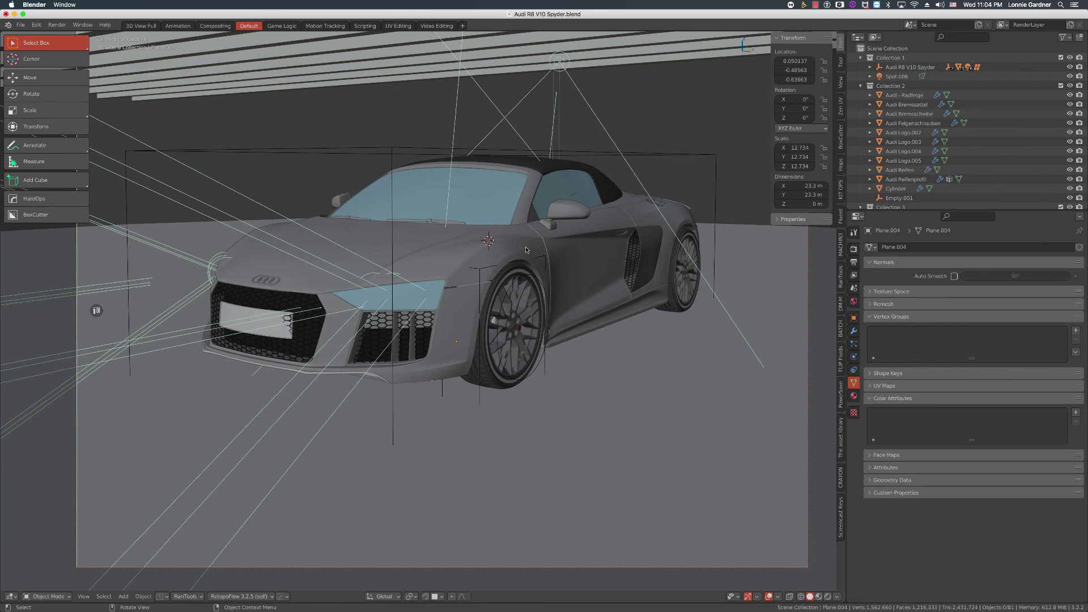
Step: Select the box-shaped empty surrounding the Audi
left_click(471, 152)
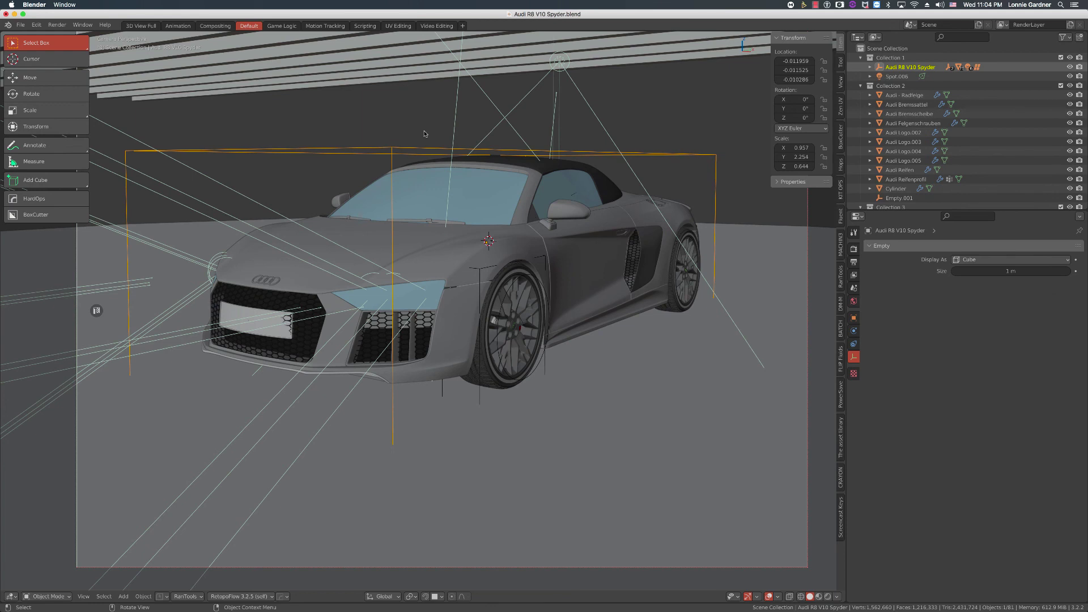